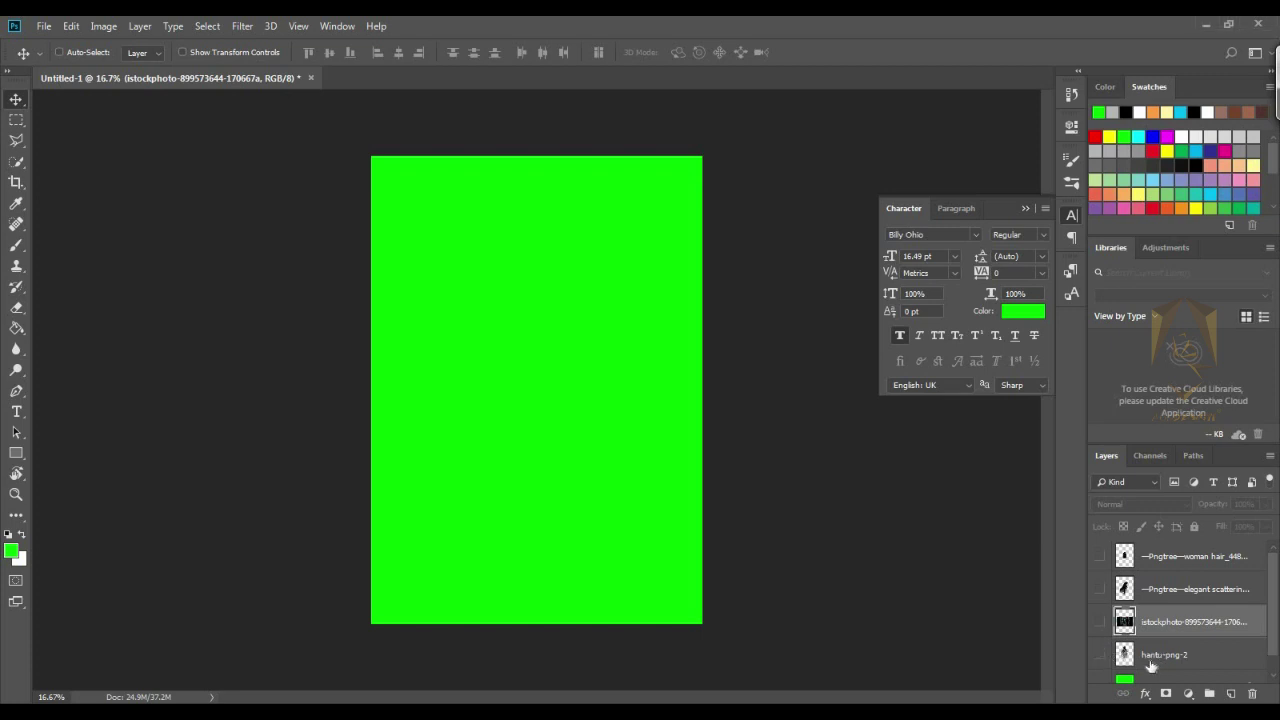
- Preview the ghost, screaming-woman, scattering-hair and woman-hair layers, leaving only hantu-png-2 visible and active
{"action": "left_click", "coordinate": [1100, 654]}
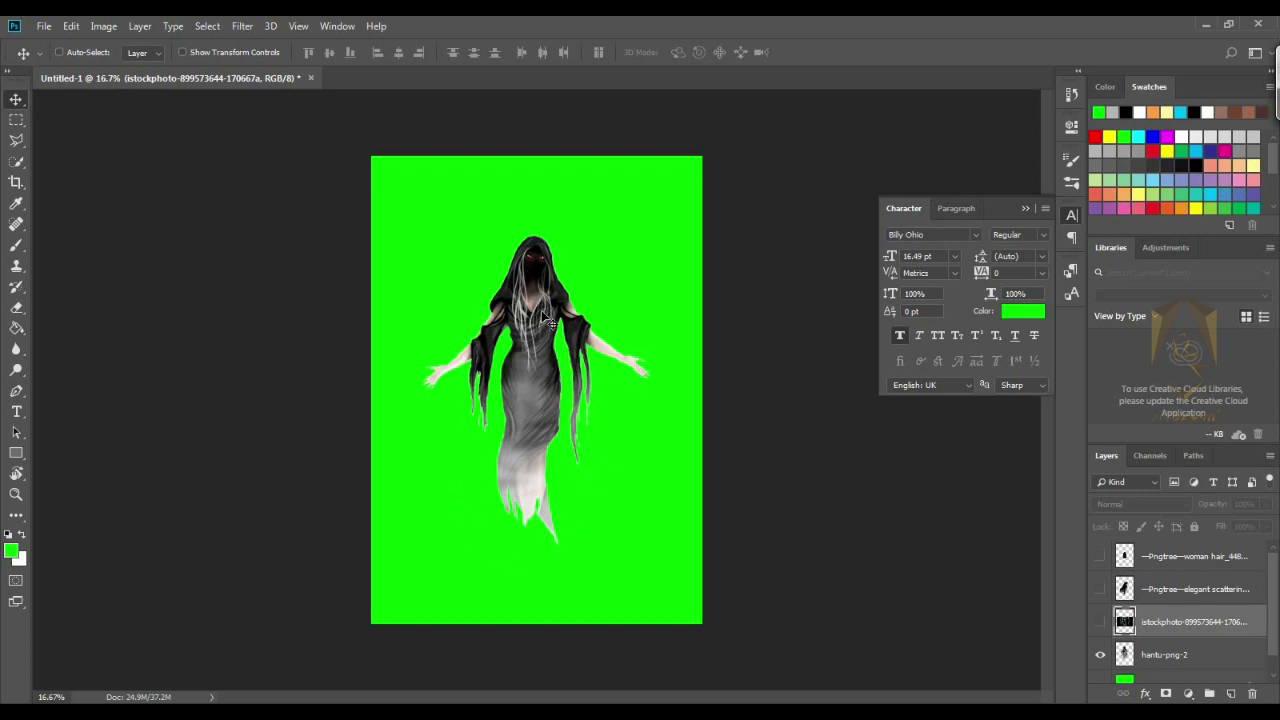
{"action": "left_click", "coordinate": [1100, 654]}
{"action": "left_click", "coordinate": [1100, 622]}
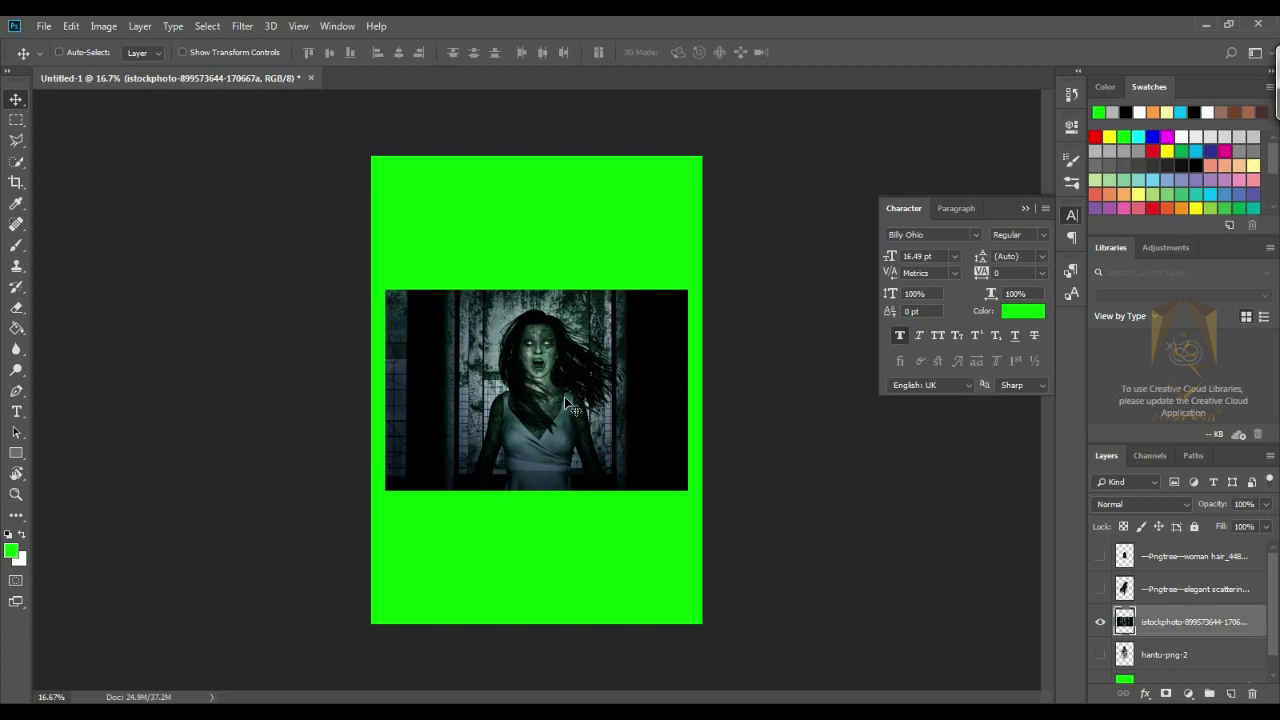
{"action": "left_click", "coordinate": [1099, 612]}
{"action": "left_click", "coordinate": [1100, 589]}
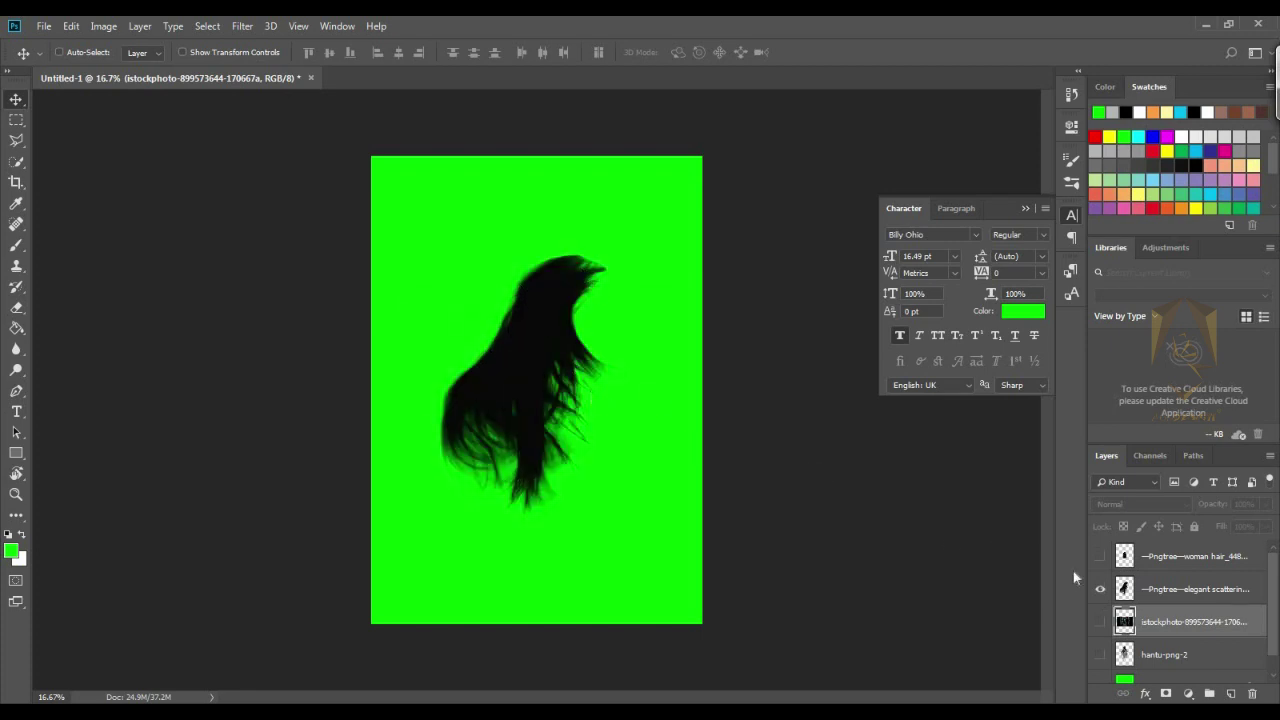
{"action": "left_click", "coordinate": [1101, 590]}
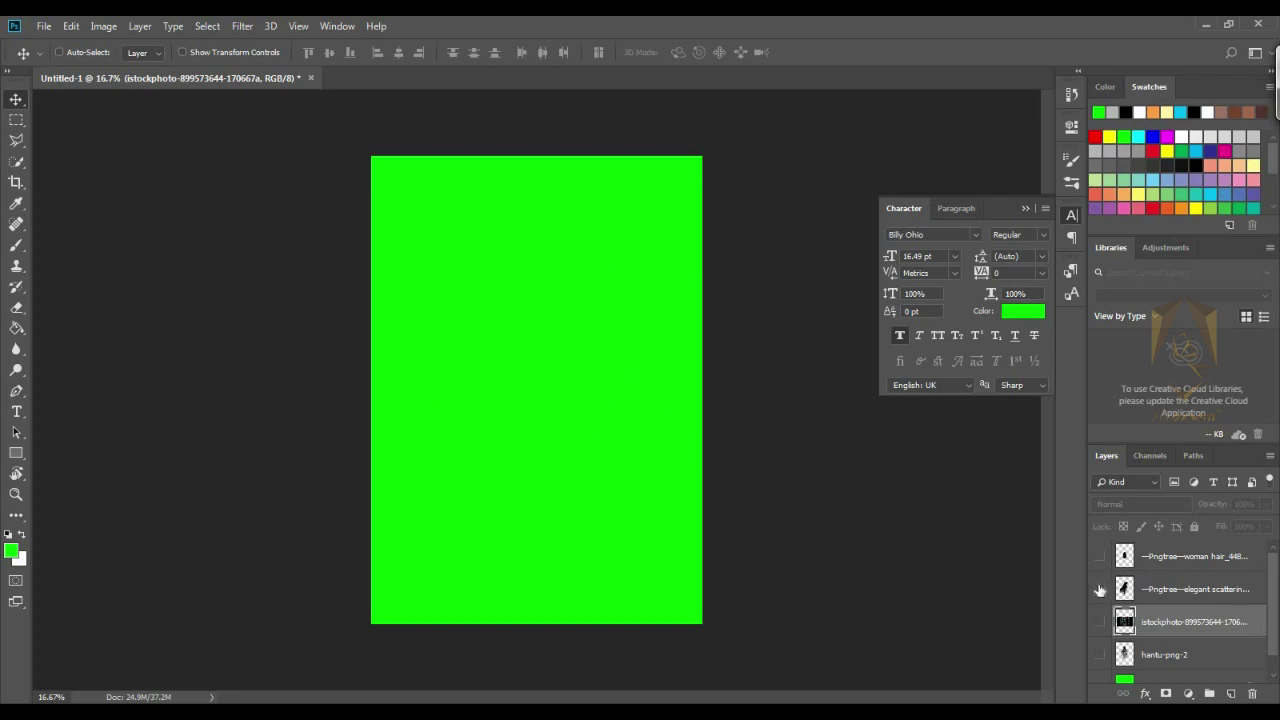
{"action": "left_click", "coordinate": [1100, 591]}
{"action": "left_click", "coordinate": [1099, 588]}
{"action": "left_click", "coordinate": [1099, 557]}
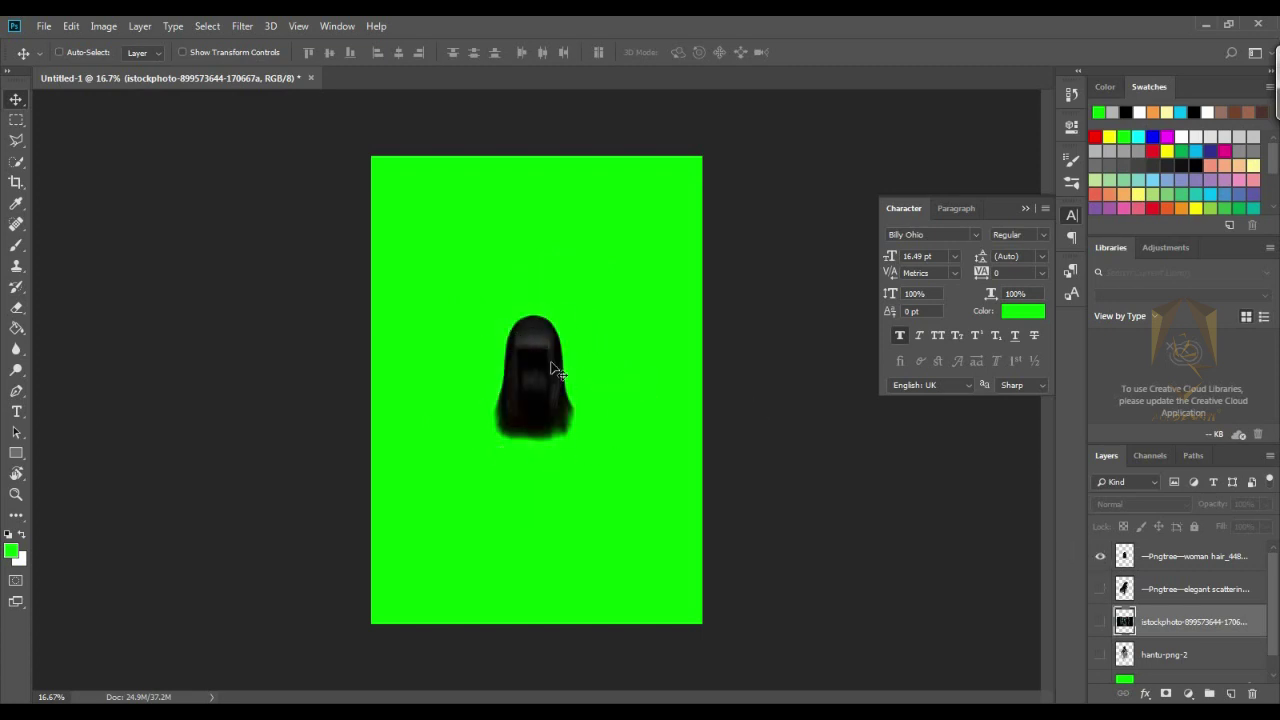
{"action": "left_click", "coordinate": [1099, 560]}
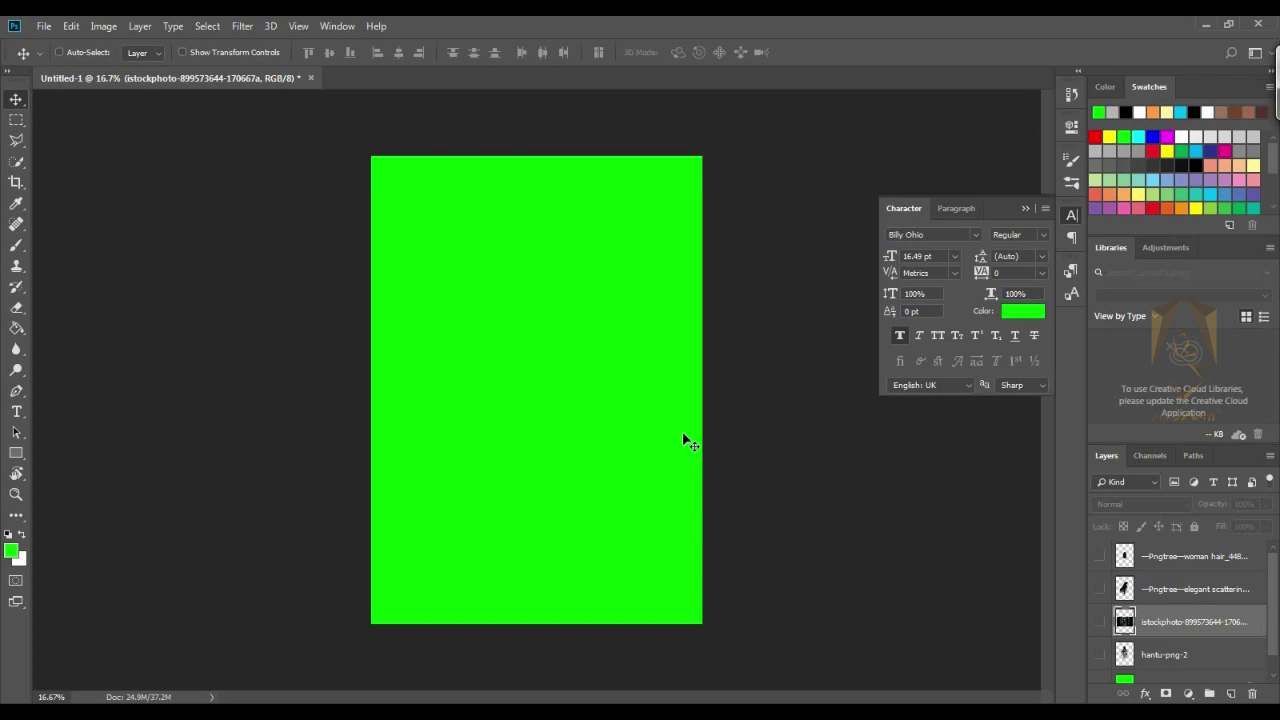
{"action": "left_click", "coordinate": [1150, 656]}
{"action": "left_click", "coordinate": [1100, 656]}
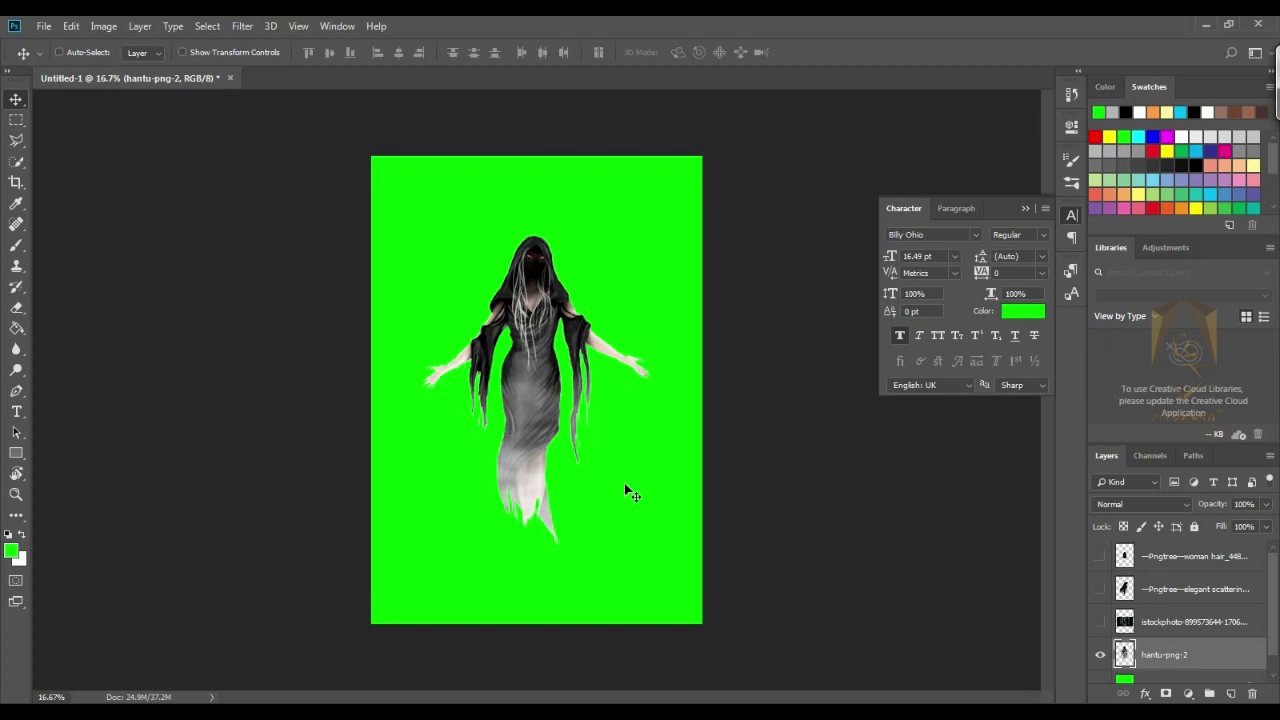
- Apply Hue/Saturation with Saturation -100 and Lightness -100 to blacken the ghost
{"action": "left_click", "coordinate": [106, 26]}
{"action": "mouse_move", "coordinate": [155, 68]}
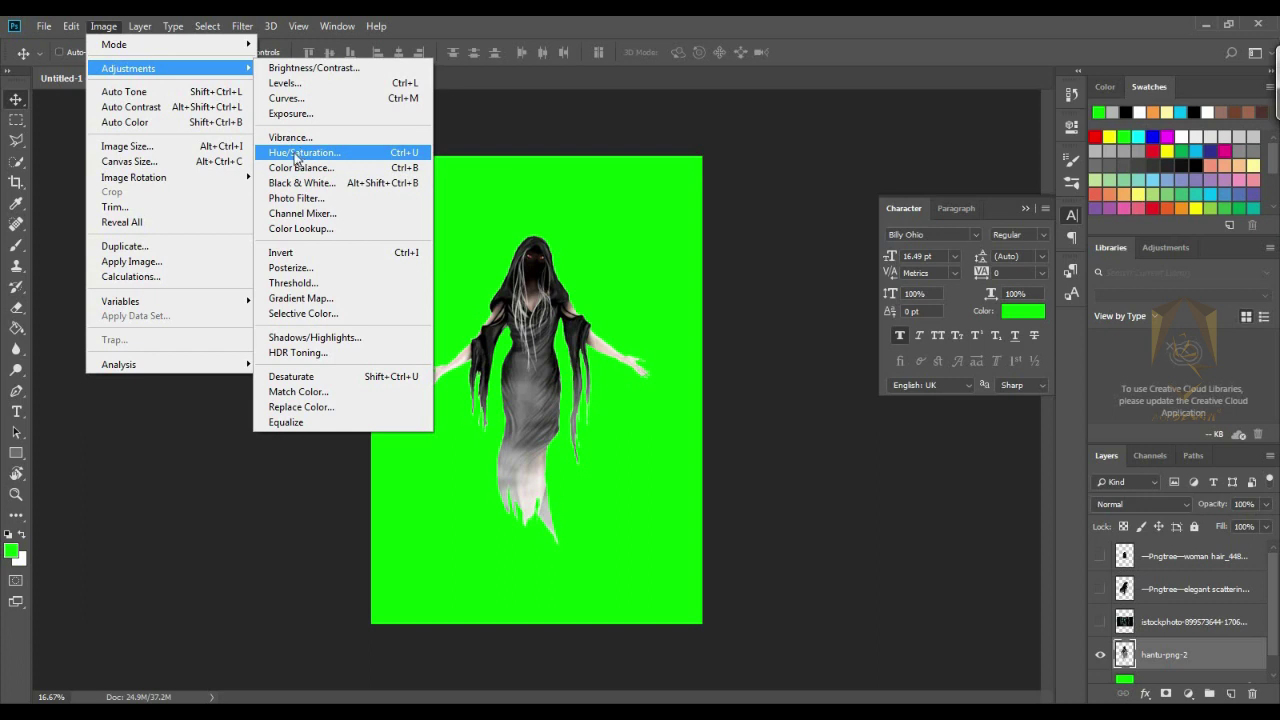
{"action": "left_click", "coordinate": [297, 155]}
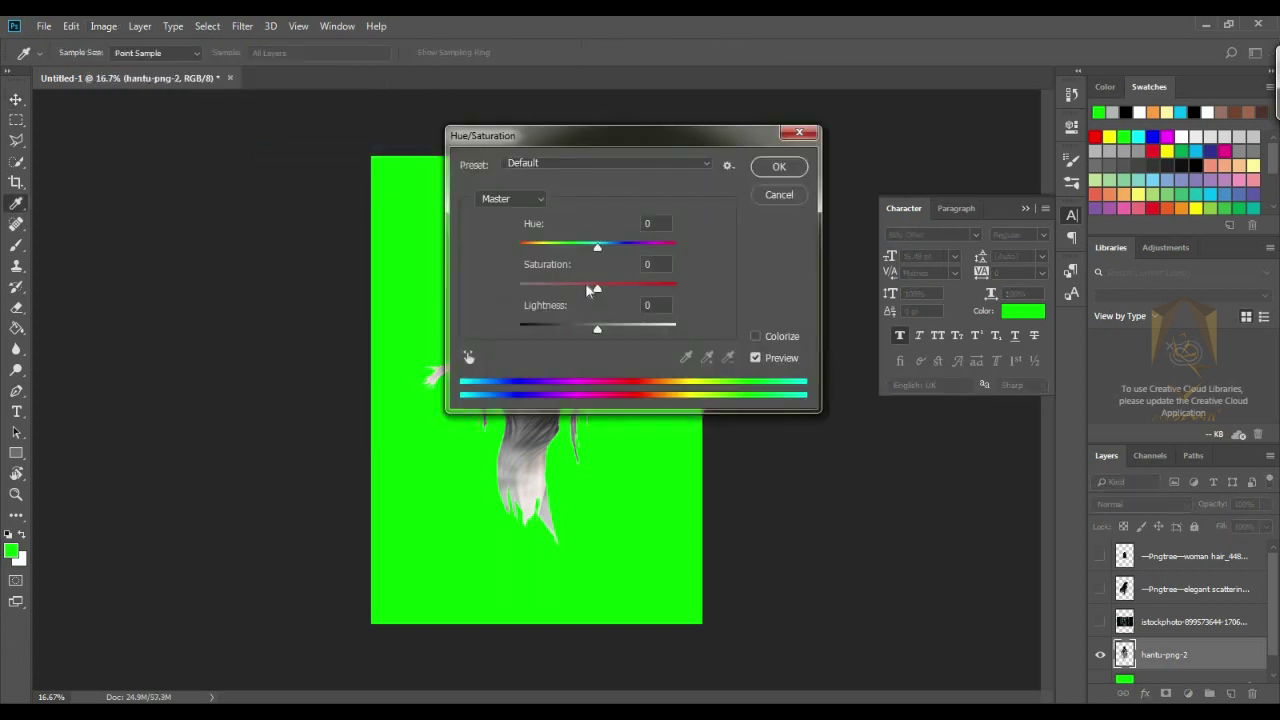
{"action": "left_click_drag", "start_coordinate": [590, 289], "coordinate": [519, 289]}
{"action": "left_click_drag", "start_coordinate": [600, 330], "coordinate": [437, 330]}
{"action": "mouse_move", "coordinate": [596, 150]}
{"action": "left_mouse_down"}
{"action": "mouse_move", "coordinate": [775, 383]}
{"action": "mouse_move", "coordinate": [798, 390]}
{"action": "left_mouse_up"}
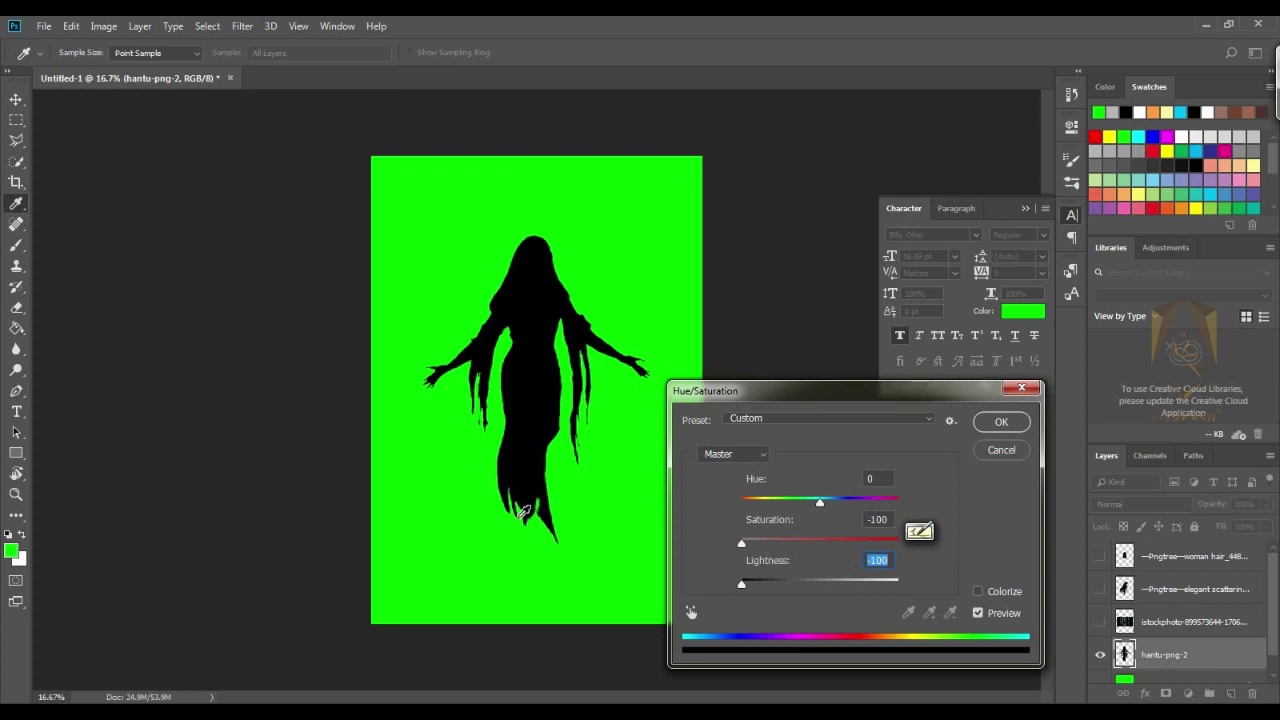
{"action": "left_click", "coordinate": [986, 428]}
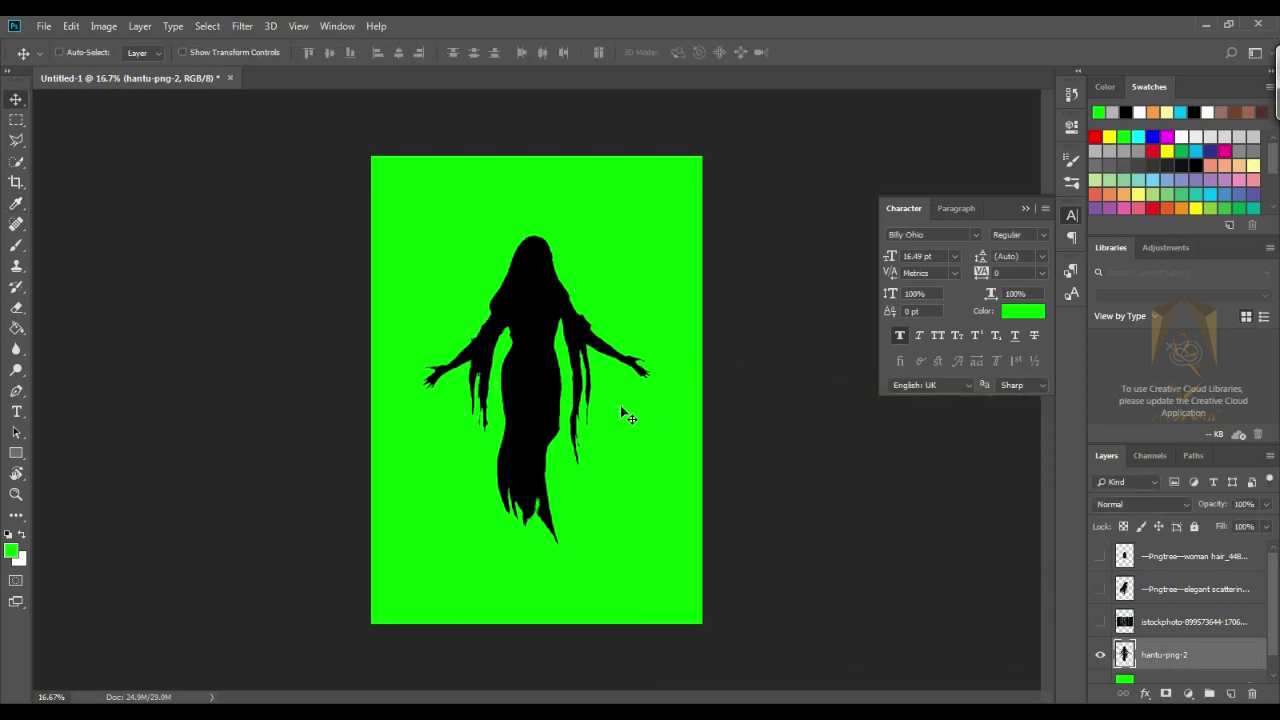
- Show the screaming-woman photo layer and switch to the Polygonal Lasso Tool
{"action": "left_click", "coordinate": [1100, 622]}
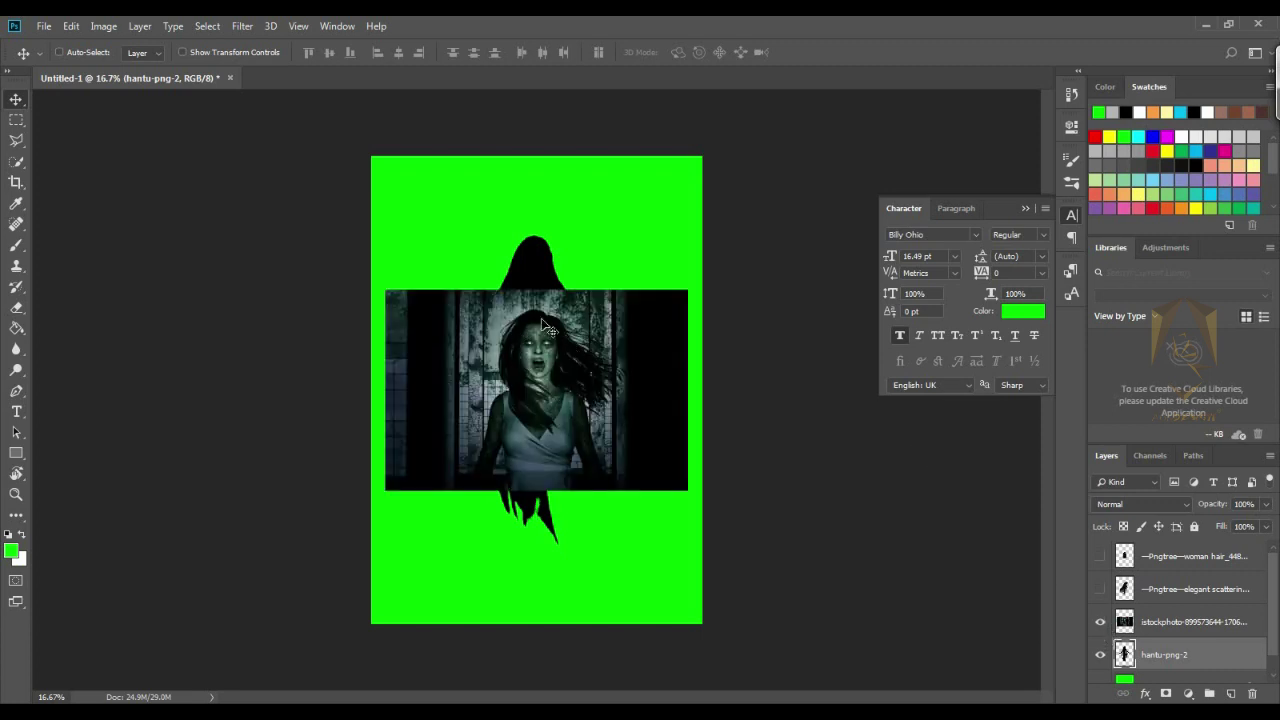
{"action": "left_click", "coordinate": [17, 141]}
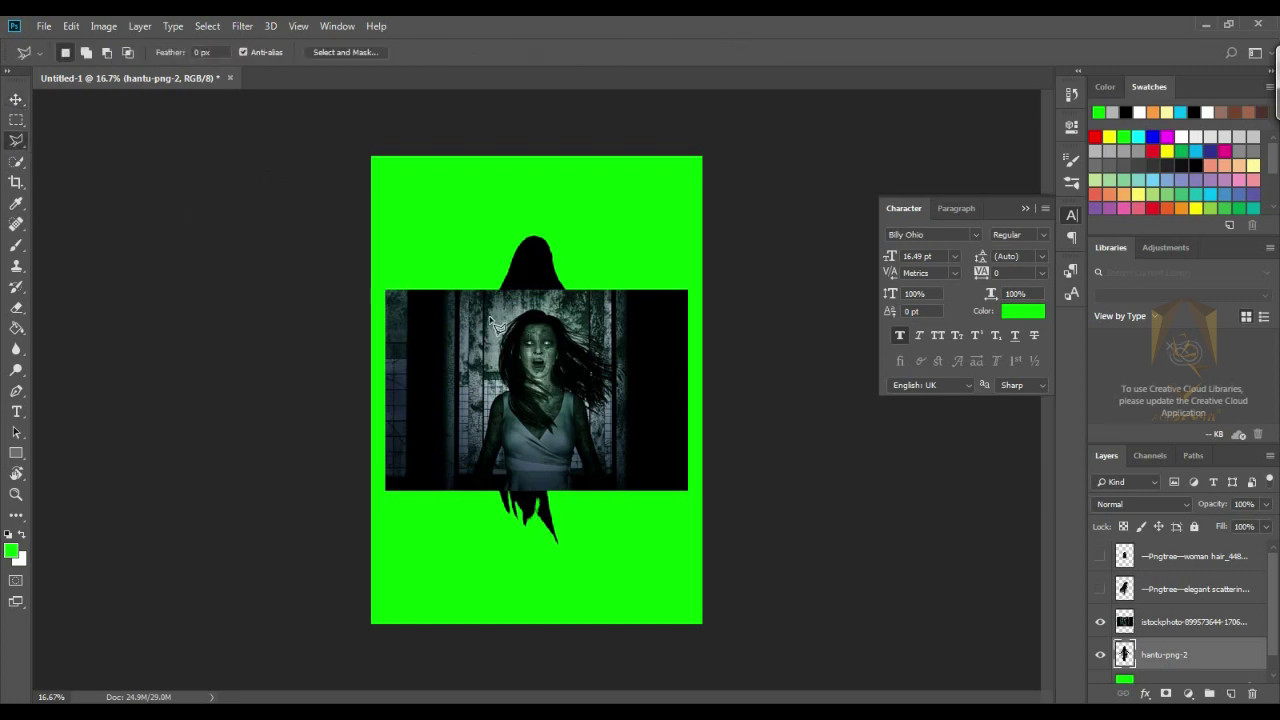
{"action": "right_click", "coordinate": [26, 142]}
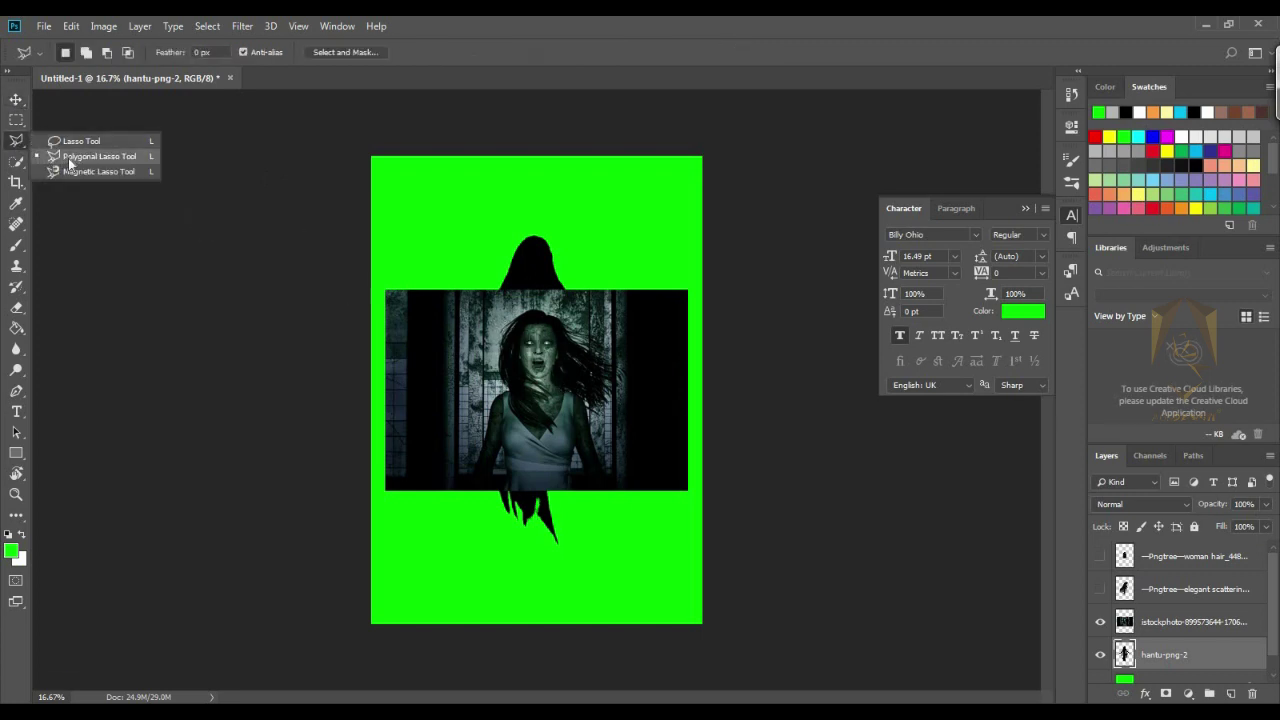
{"action": "left_click", "coordinate": [116, 158]}
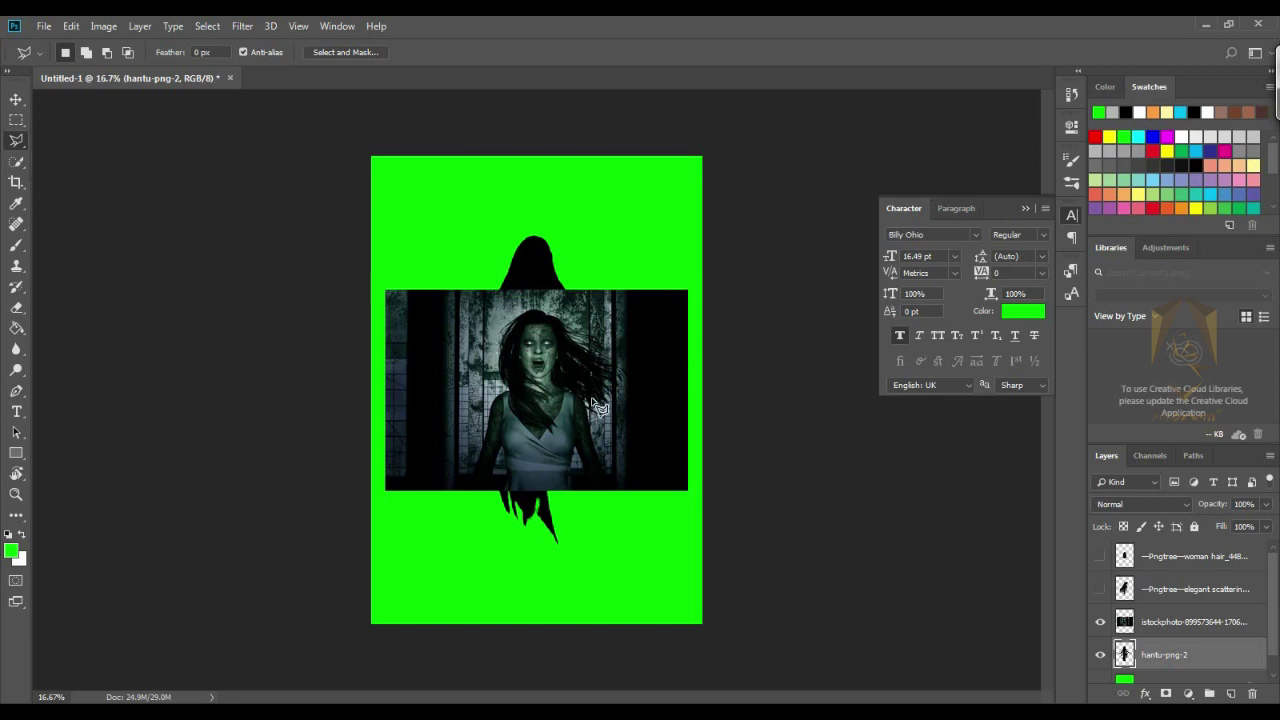
- Trace a polygonal selection around the woman's face and select the photo layer
{"action": "left_click", "coordinate": [519, 339]}
{"action": "left_click", "coordinate": [545, 385]}
{"action": "left_click", "coordinate": [556, 374]}
{"action": "left_click", "coordinate": [561, 346]}
{"action": "left_click", "coordinate": [552, 324]}
{"action": "left_click", "coordinate": [529, 336]}
{"action": "key", "text": "m"}
{"action": "key", "text": "alt+bracketright"}
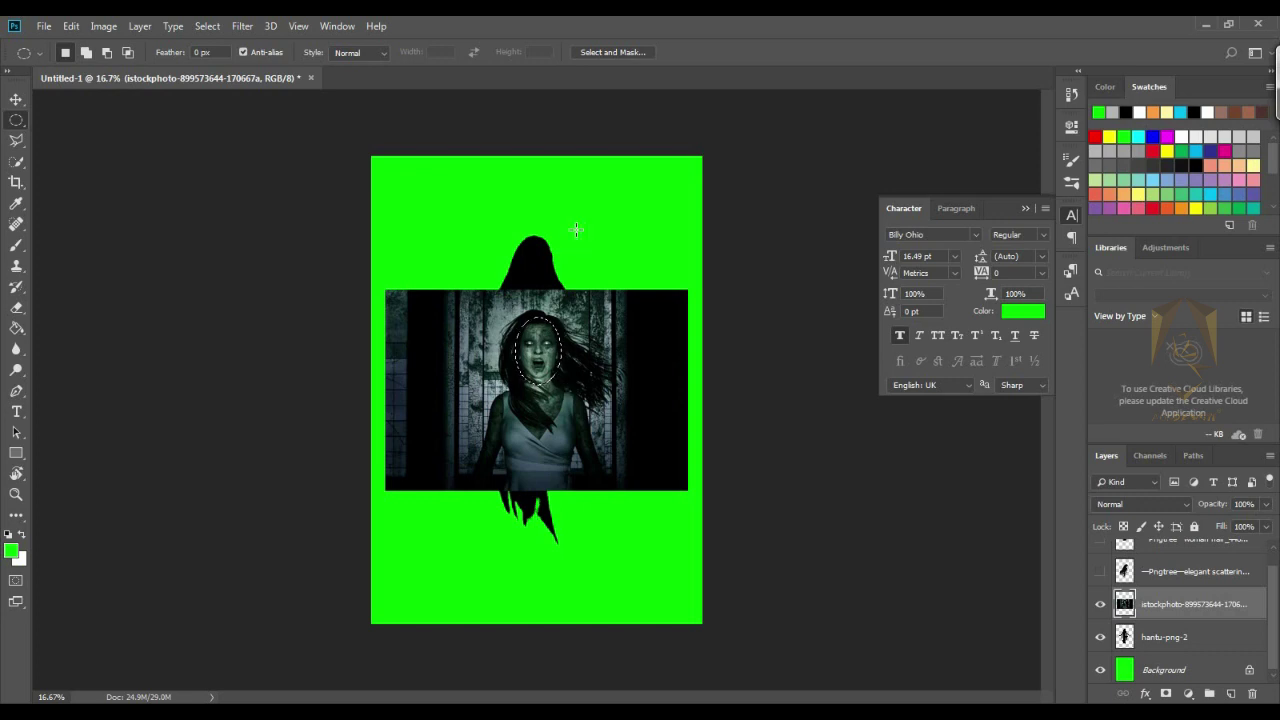
- Copy the selected face to Layer 1 with Ctrl+J and delete the istockphoto layer
{"action": "key", "text": "ctrl+j"}
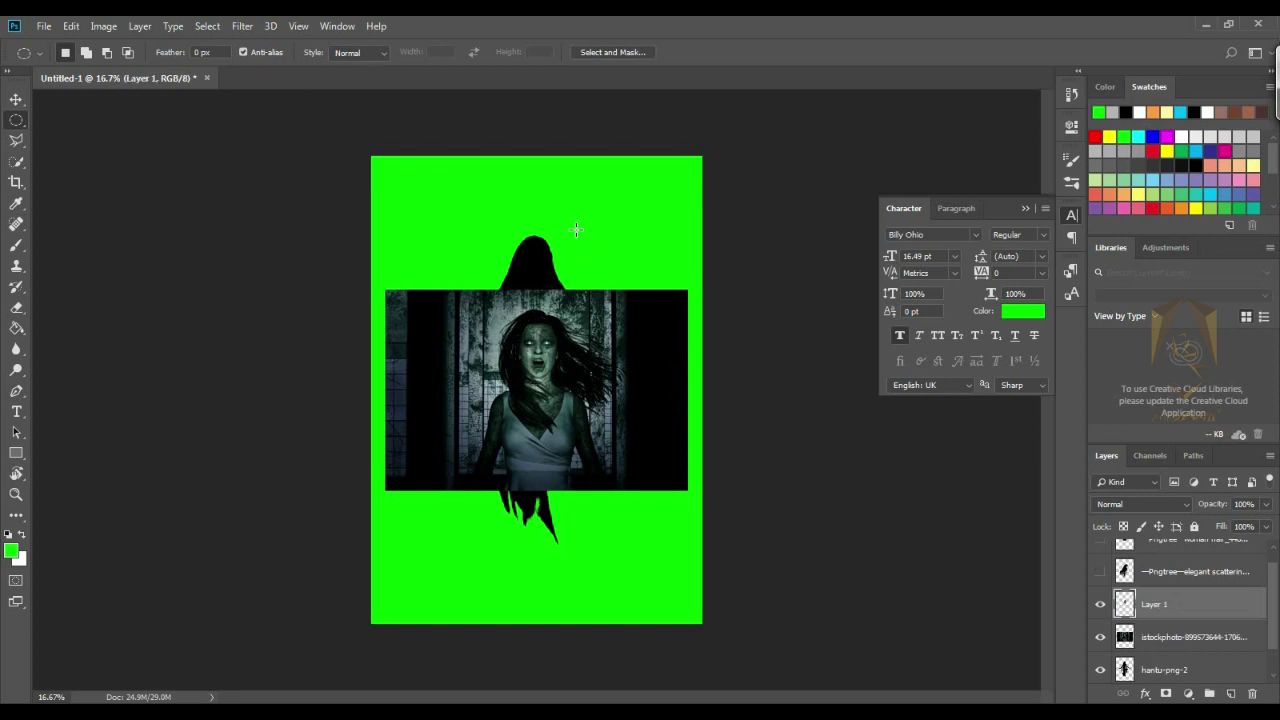
{"action": "left_click", "coordinate": [1138, 641]}
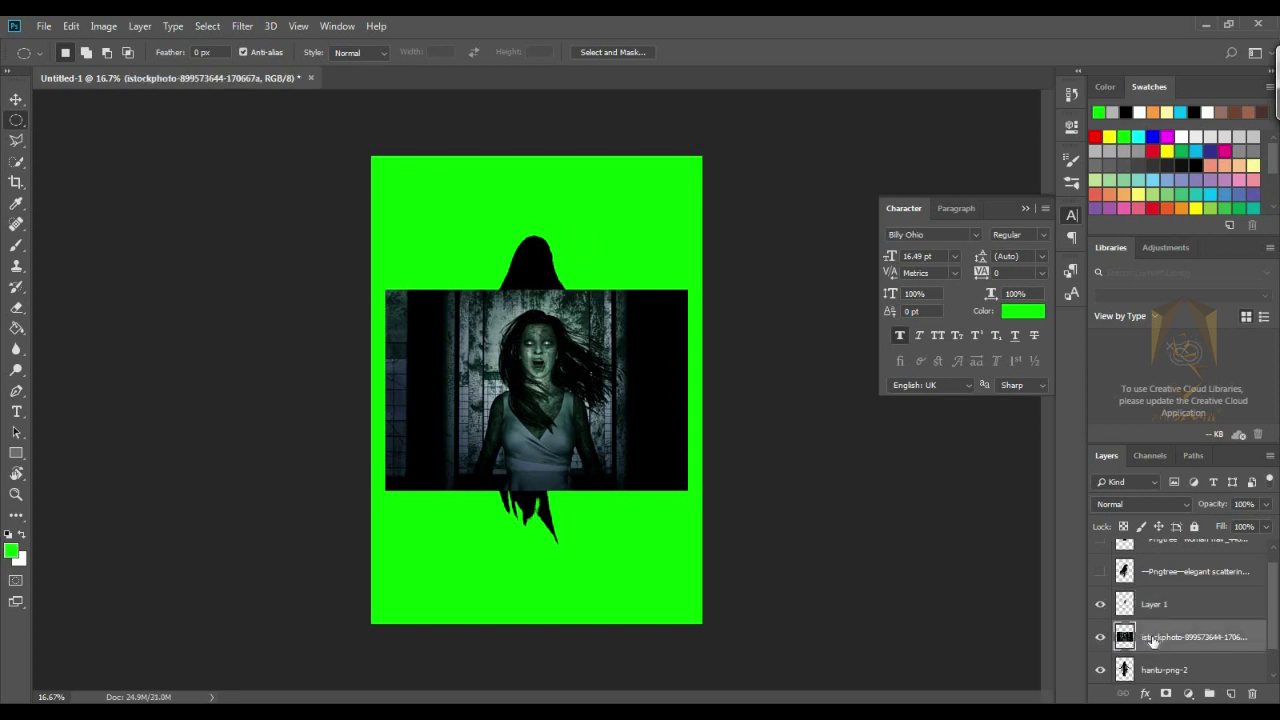
{"action": "key", "text": "Delete"}
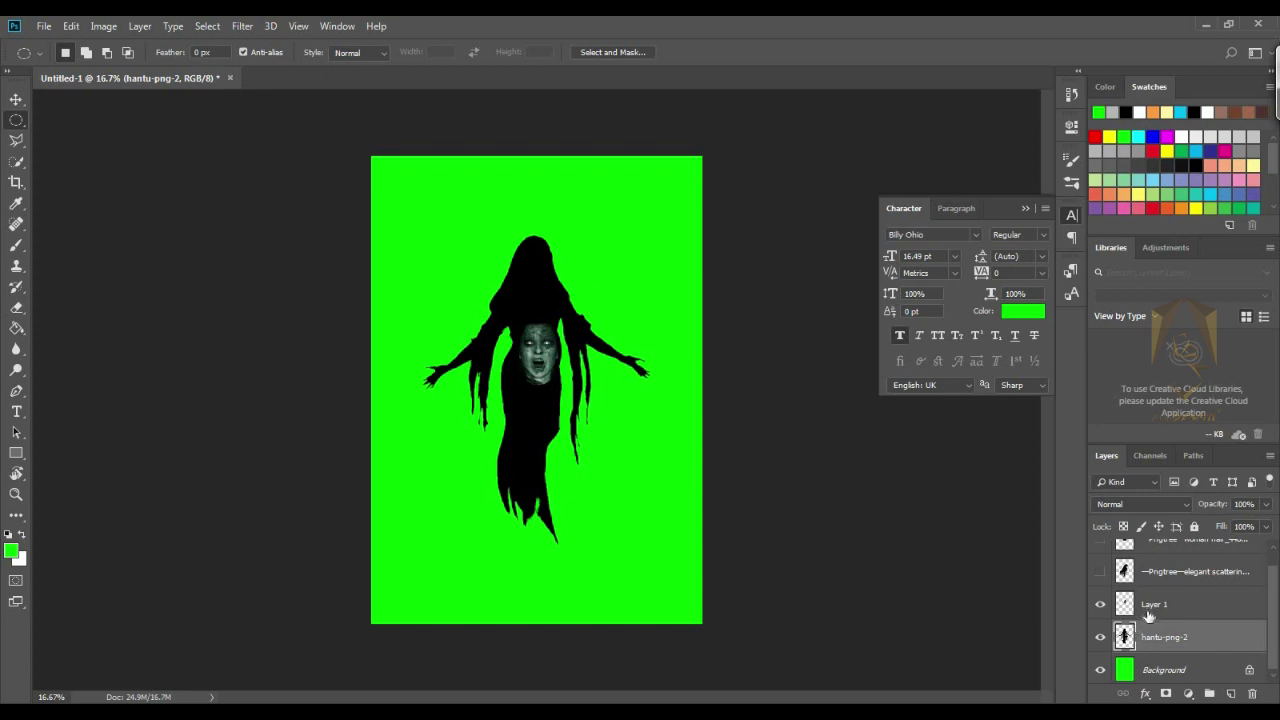
- Move Layer 1 onto the ghost's hood, scale it to about 77%, and fine-tune its position
{"action": "left_click", "coordinate": [1148, 608]}
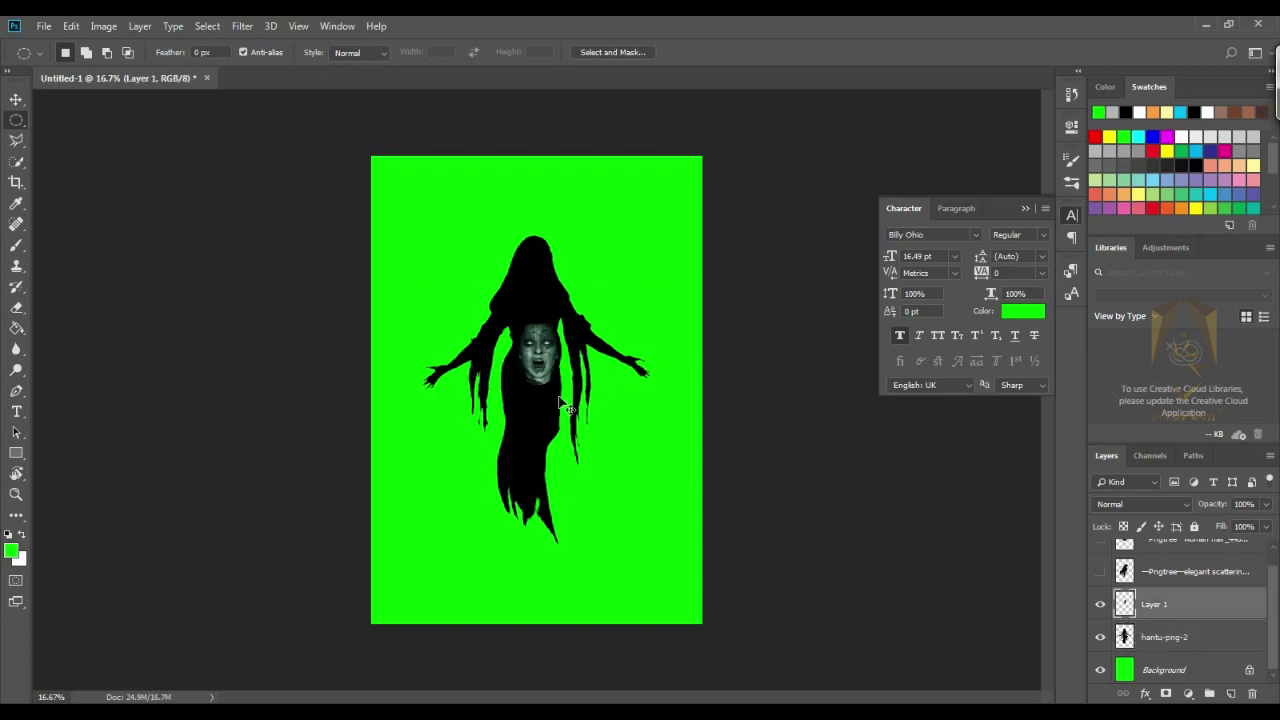
{"action": "key", "text": "v"}
{"action": "left_click_drag", "start_coordinate": [536, 353], "coordinate": [540, 225]}
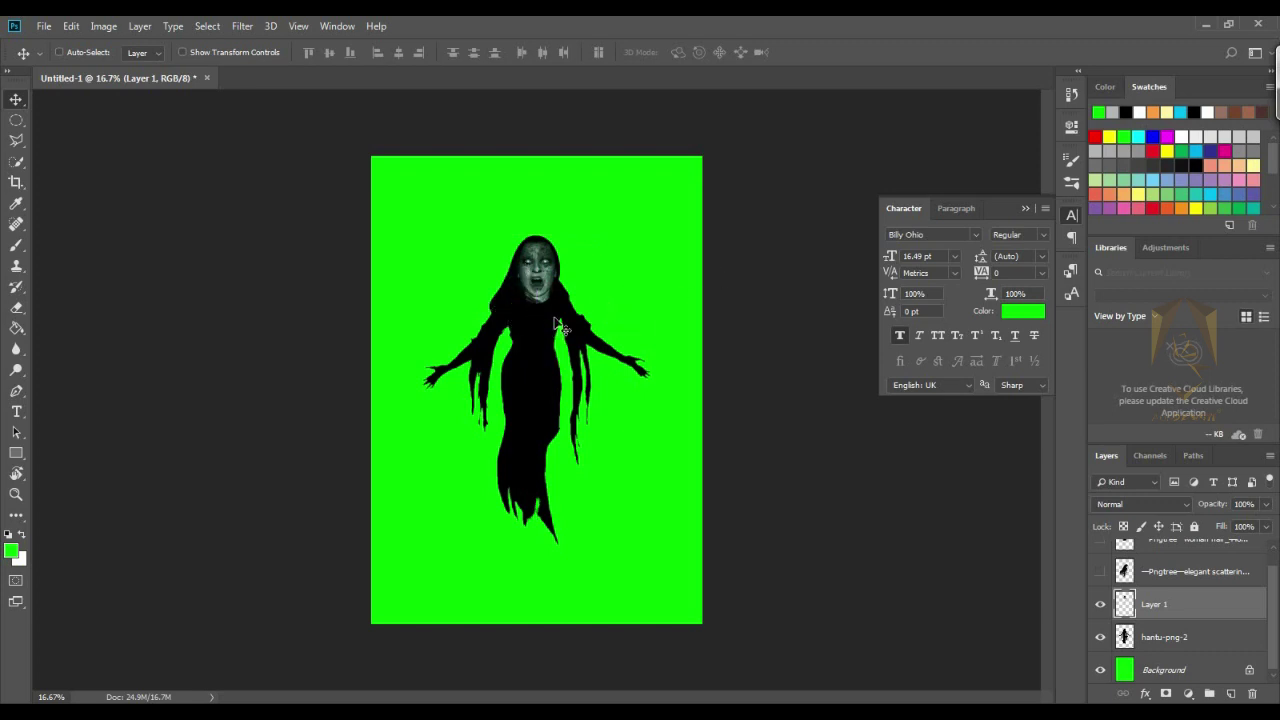
{"action": "key", "text": "ctrl"}
{"action": "key", "text": "ctrl+t"}
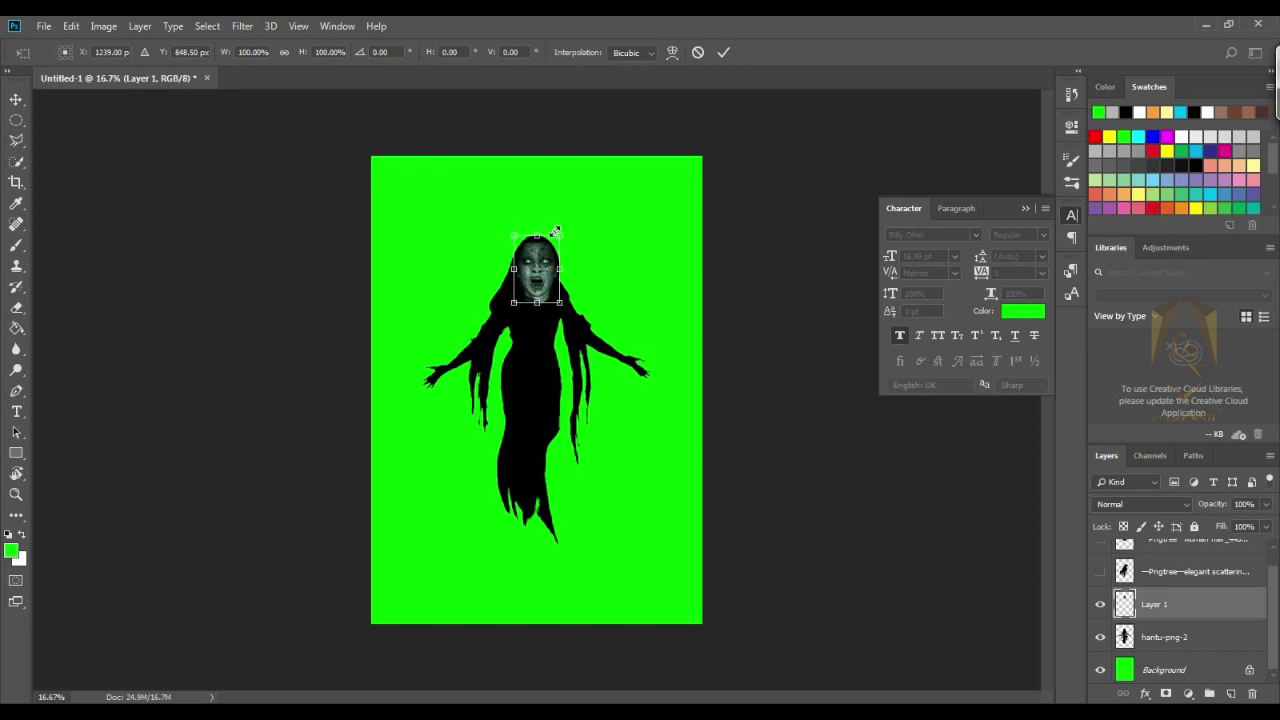
{"action": "left_click_drag", "start_coordinate": [562, 234], "coordinate": [553, 243]}
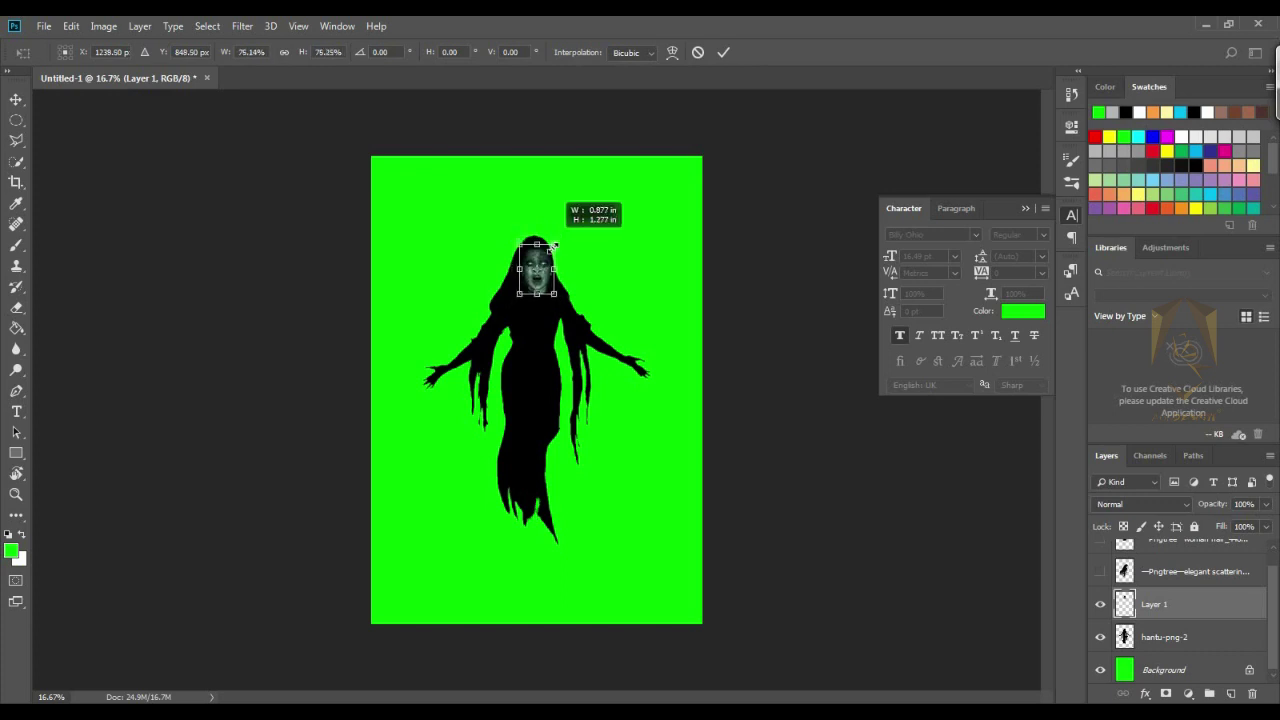
{"action": "key", "text": "Return"}
{"action": "left_click_drag", "start_coordinate": [538, 250], "coordinate": [537, 250]}
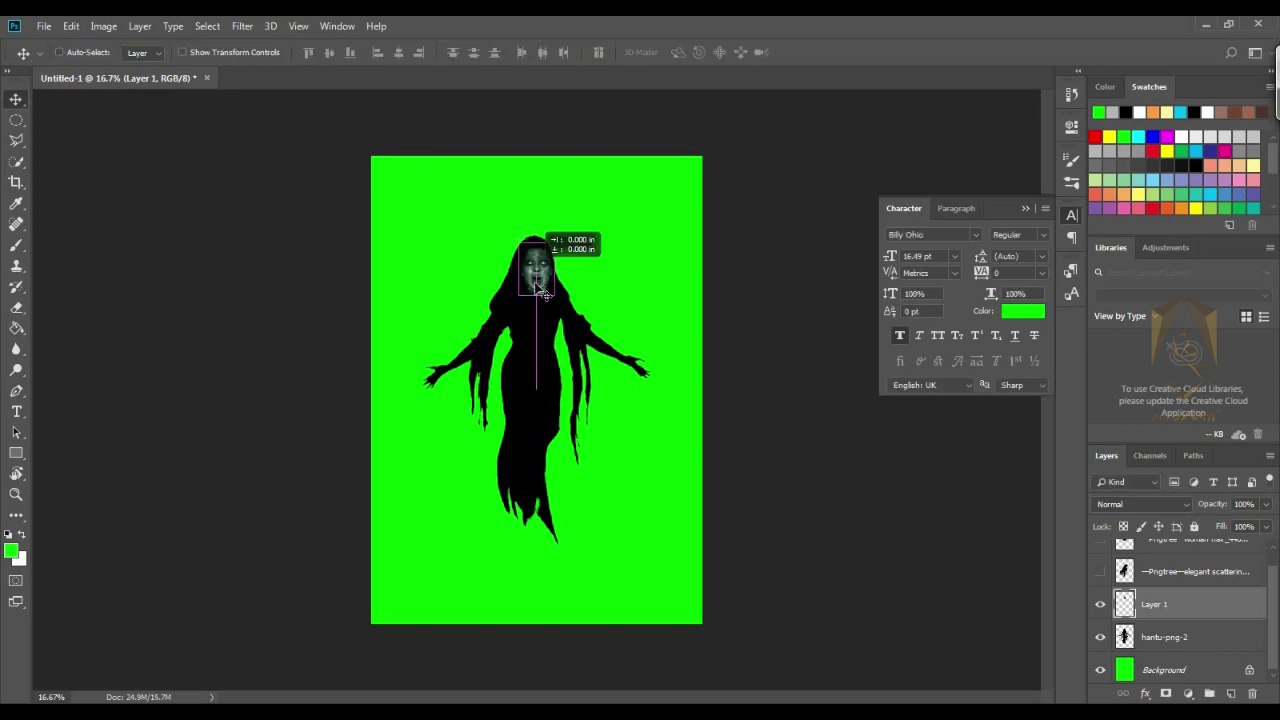
{"action": "left_click_drag", "start_coordinate": [620, 420], "coordinate": [620, 410]}
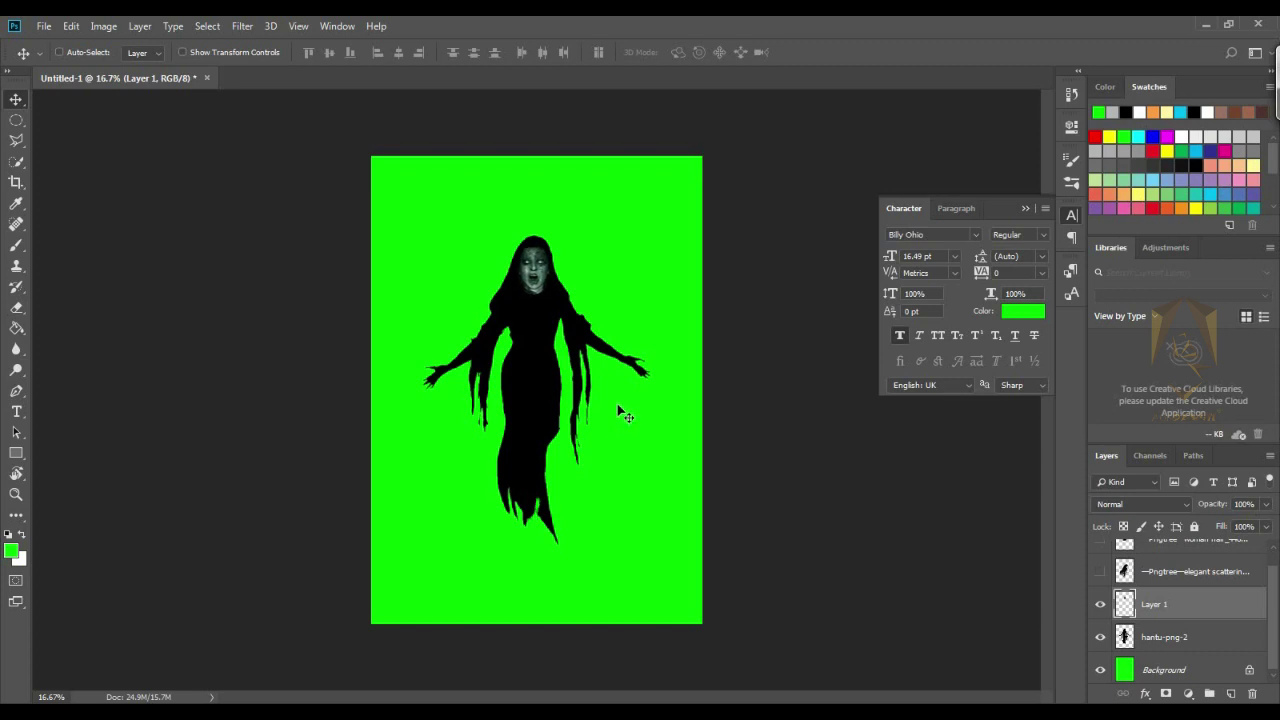
{"action": "key", "text": "Up"}
{"action": "key", "text": "Down"}
- Briefly check the scattering hair, then move the woman hair layer below the face layer
{"action": "left_click", "coordinate": [1140, 578]}
{"action": "left_click", "coordinate": [1100, 571]}
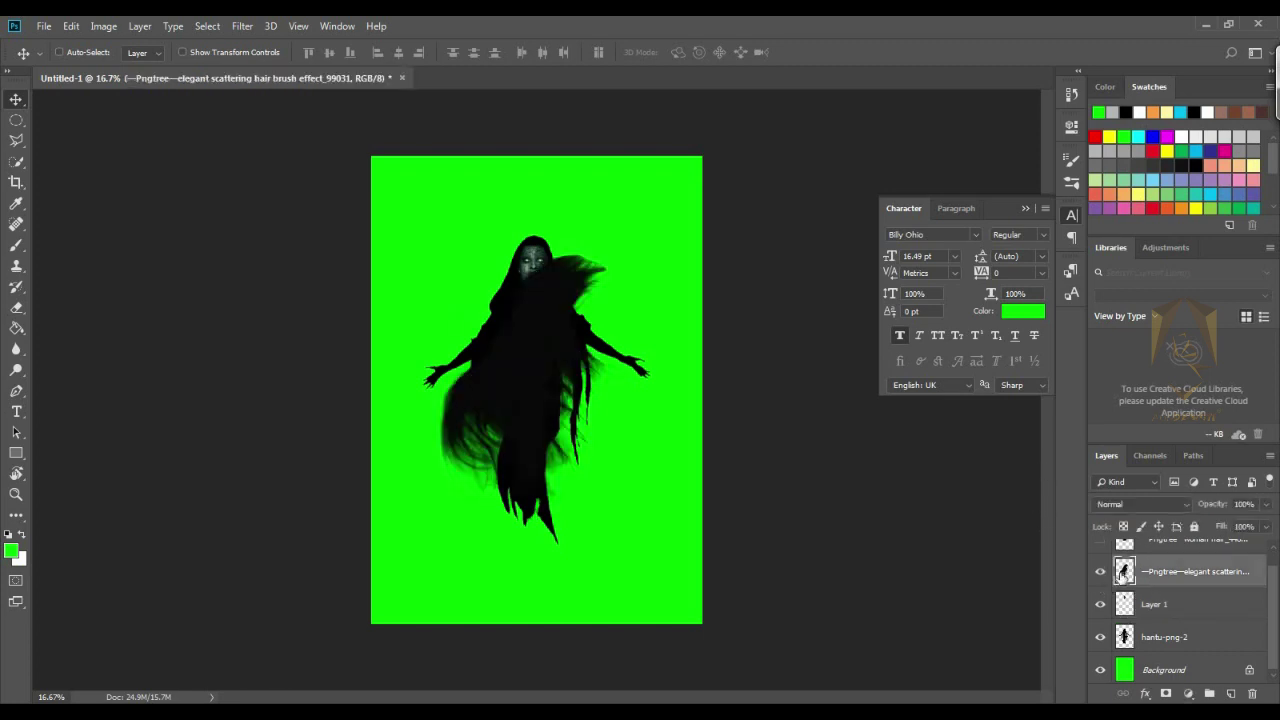
{"action": "left_click", "coordinate": [1100, 571]}
{"action": "scroll", "coordinate": [1178, 573], "scroll_direction": "up", "scroll_amount": 1}
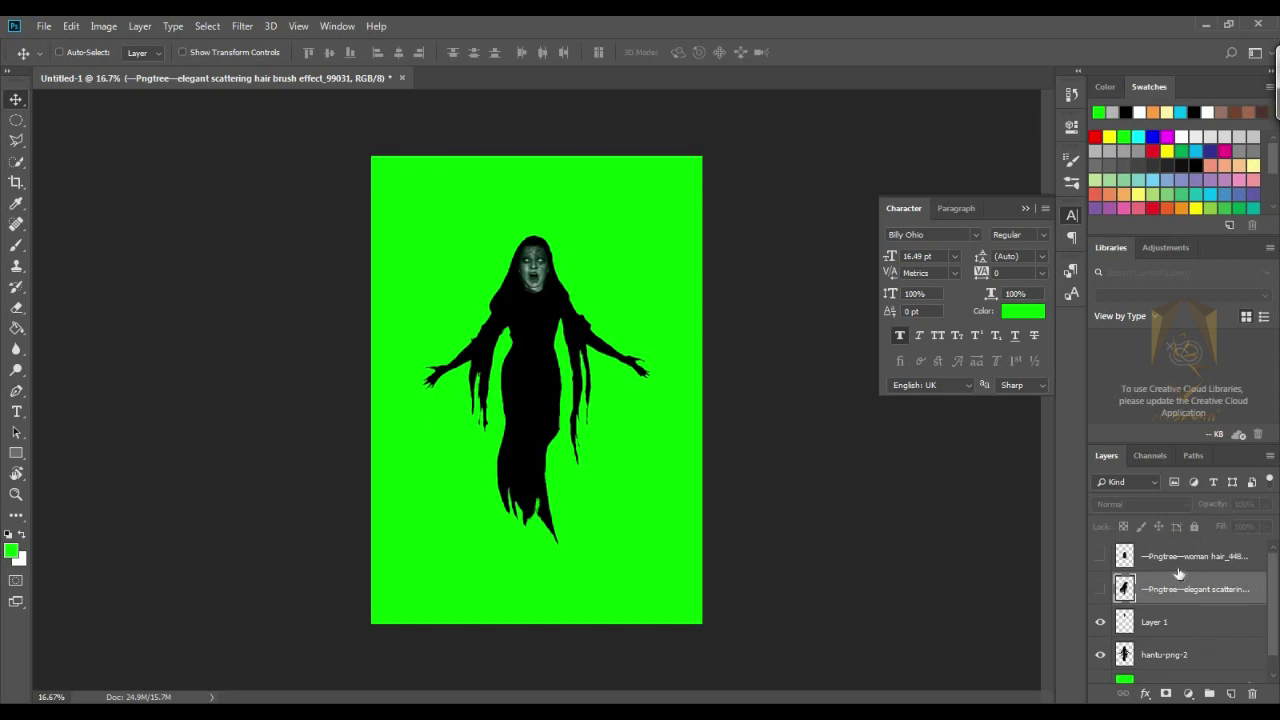
{"action": "left_click", "coordinate": [1113, 560]}
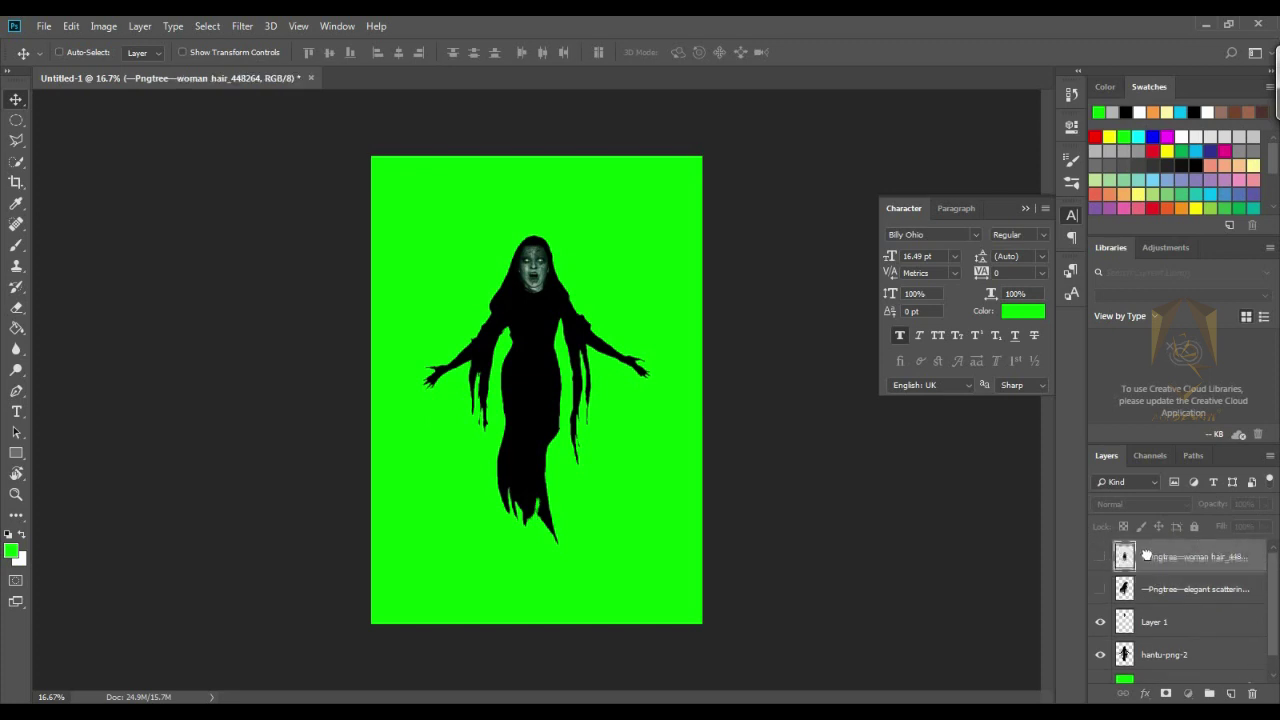
{"action": "mouse_move", "coordinate": [1147, 555]}
{"action": "left_mouse_down"}
{"action": "mouse_move", "coordinate": [1145, 638]}
{"action": "mouse_move", "coordinate": [1148, 622]}
{"action": "left_mouse_up"}
- Rename the face layer to head, the ghost to hantu, and the woman hair to hair
{"action": "double_click", "coordinate": [1153, 590]}
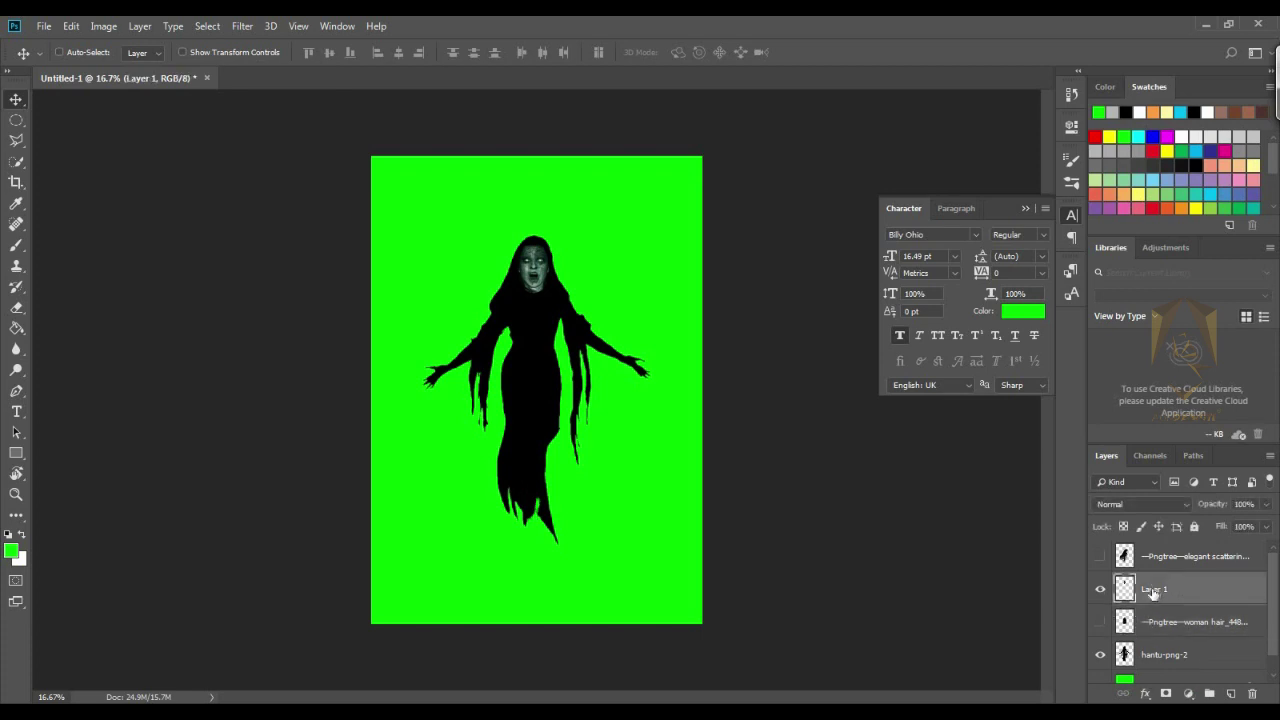
{"action": "type", "text": "ha"}
{"action": "key", "text": "BackSpace"}
{"action": "key", "text": "Return"}
{"action": "double_click", "coordinate": [1165, 655]}
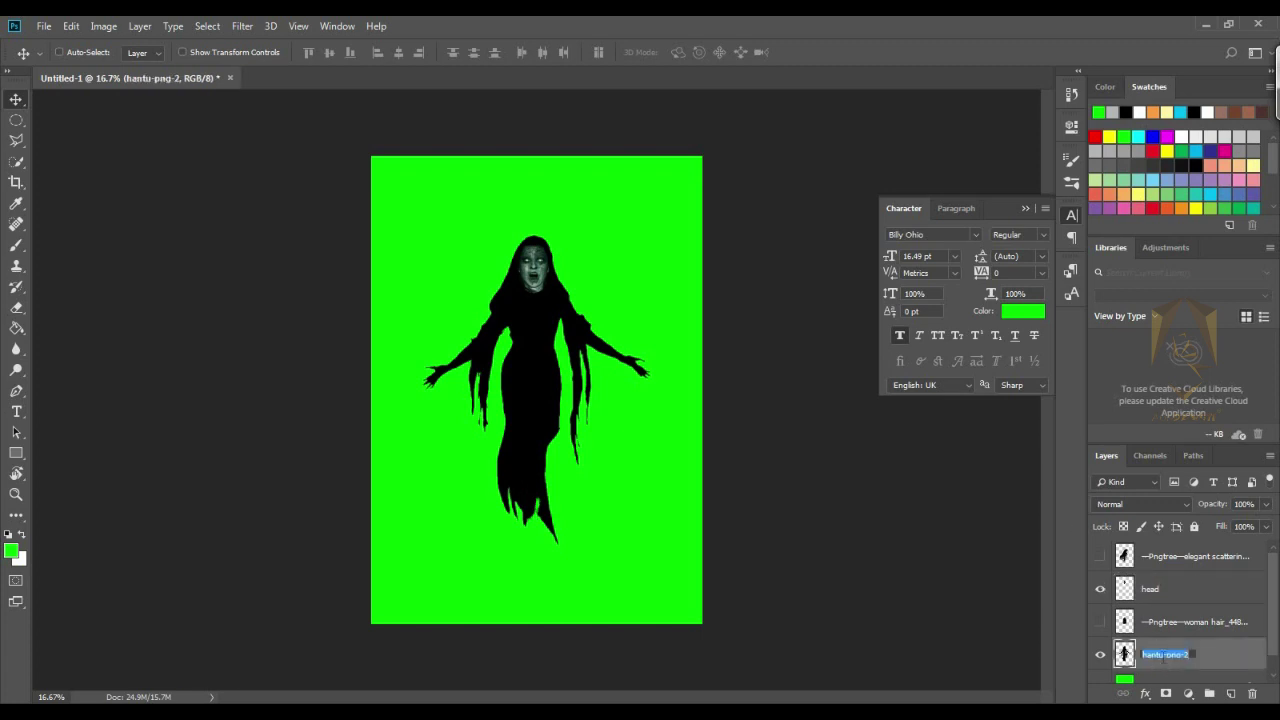
{"action": "type", "text": "hantu"}
{"action": "left_click", "coordinate": [1180, 623]}
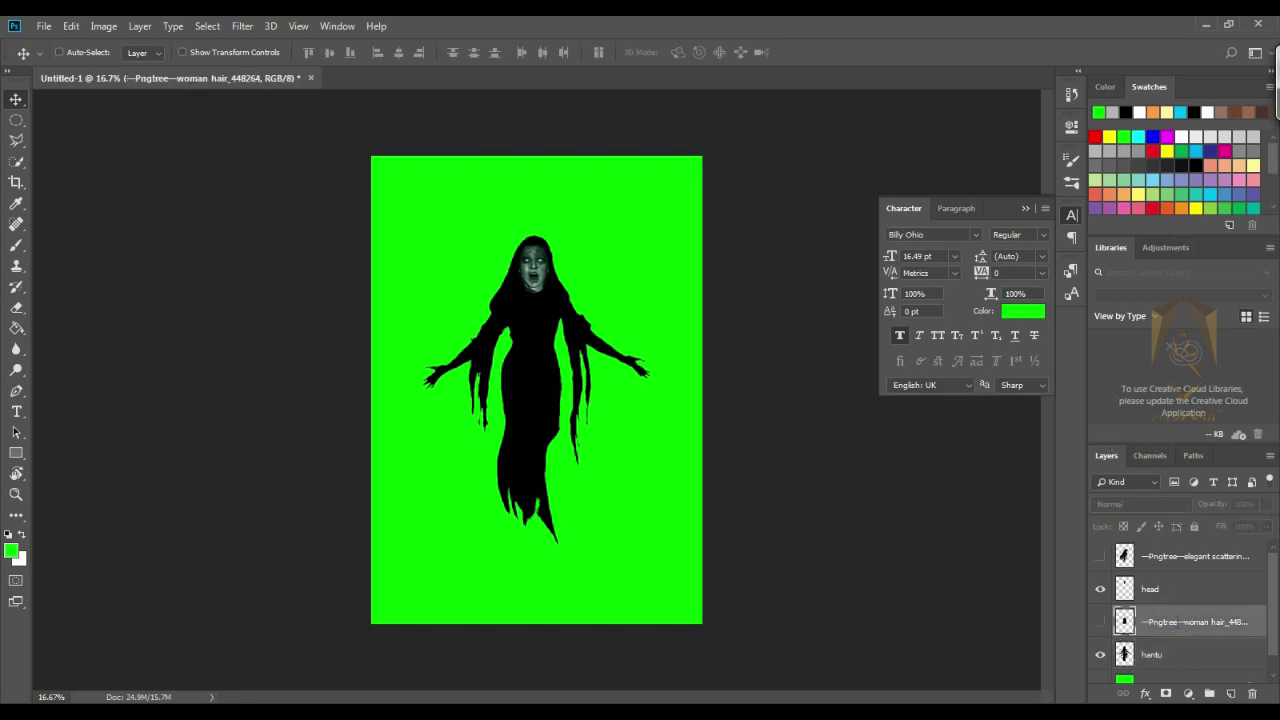
{"action": "double_click", "coordinate": [1190, 621]}
{"action": "type", "text": "hair"}
{"action": "key", "text": "Return"}
- Show the hair layer, move it onto the ghost's head, scale it to about 85%, nudge it up
{"action": "left_click", "coordinate": [1100, 621]}
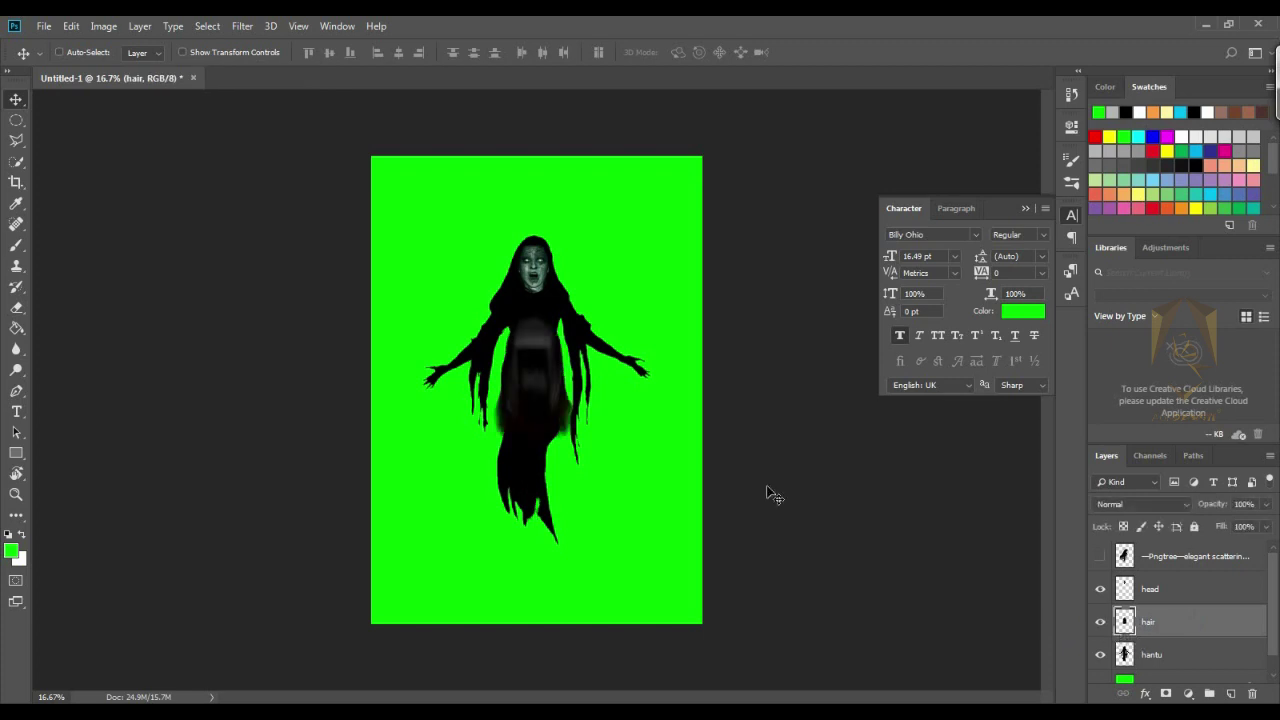
{"action": "left_click_drag", "start_coordinate": [540, 366], "coordinate": [533, 273]}
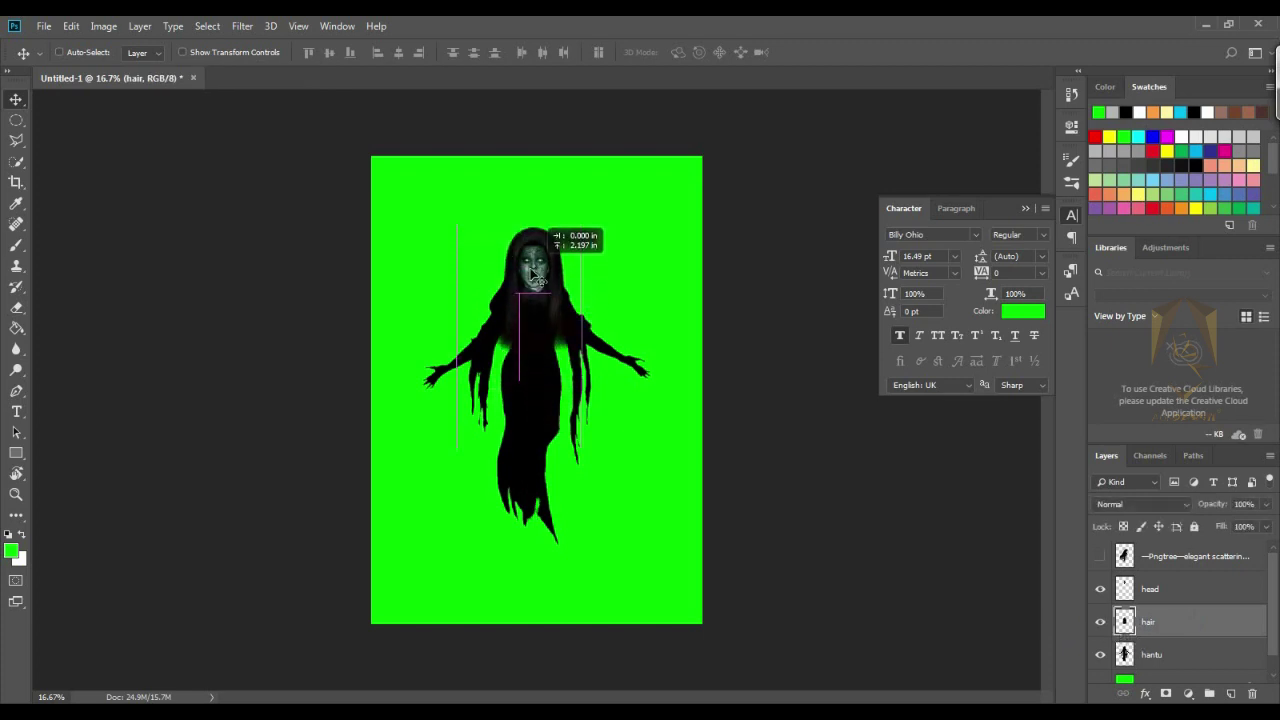
{"action": "key", "text": "ctrl+t"}
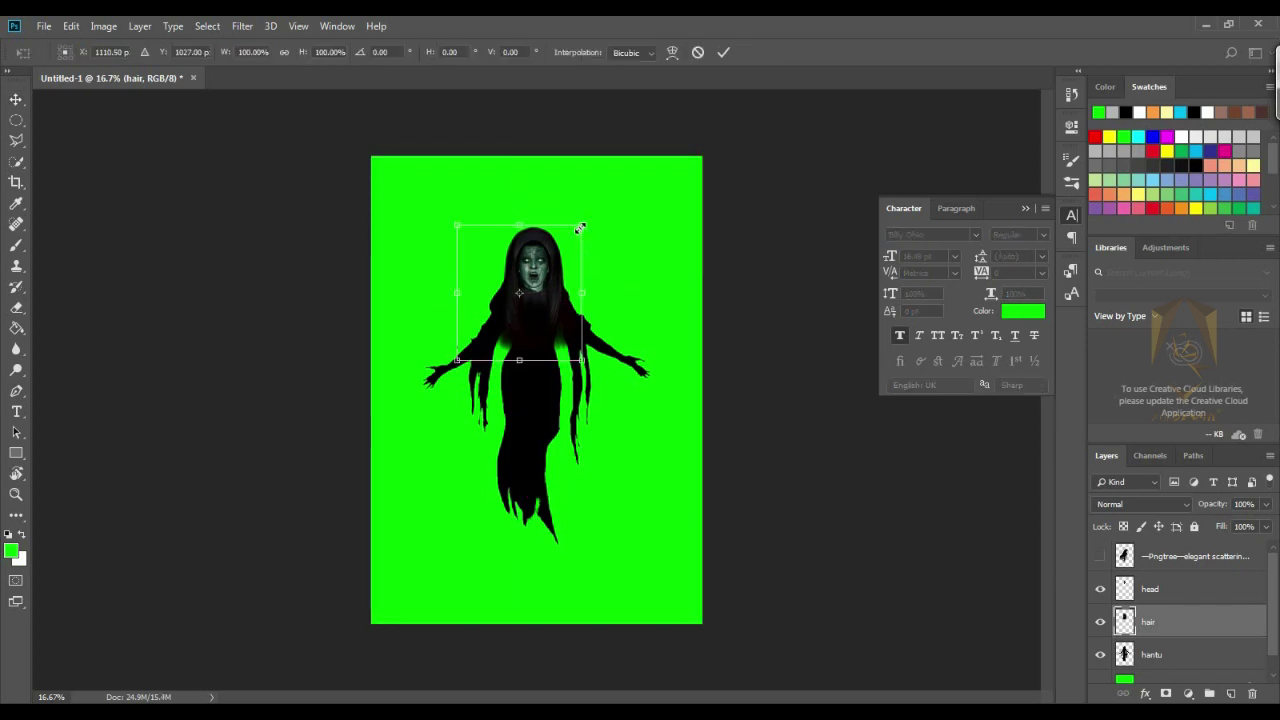
{"action": "left_click_drag", "start_coordinate": [580, 228], "coordinate": [568, 233]}
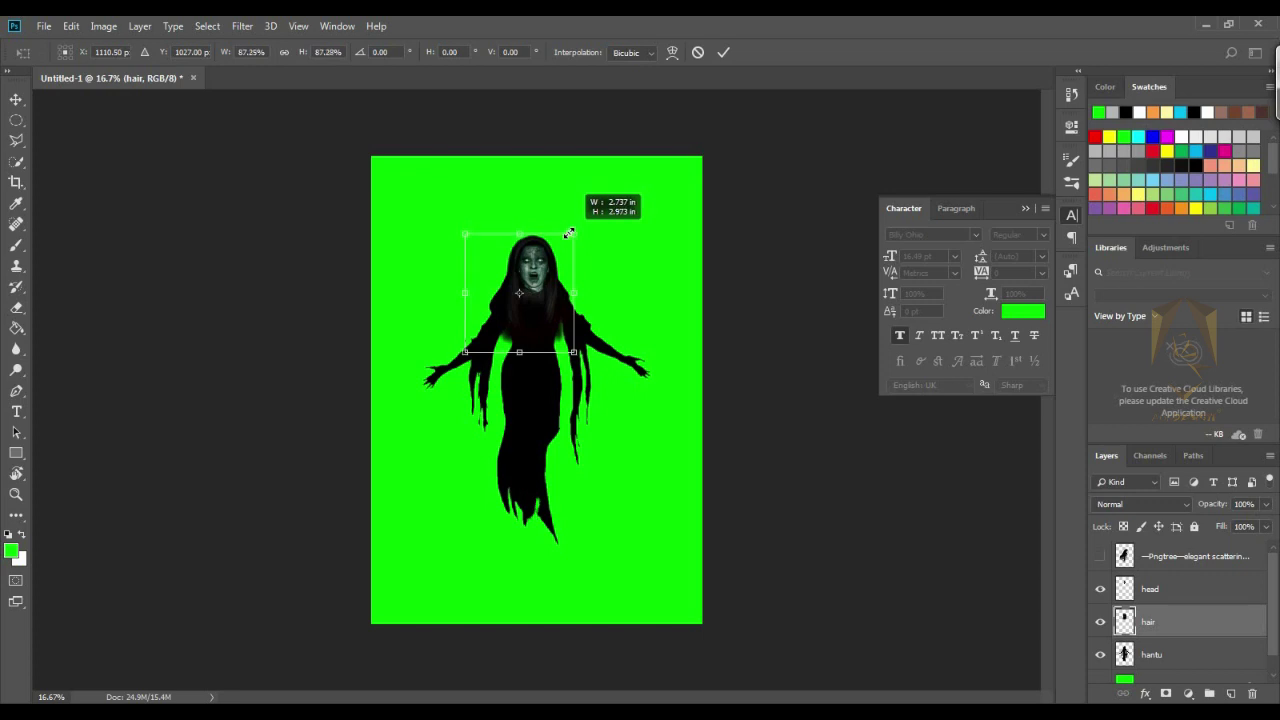
{"action": "left_click_drag", "start_coordinate": [568, 233], "coordinate": [570, 237]}
{"action": "mouse_move", "coordinate": [551, 317]}
{"action": "left_mouse_down"}
{"action": "mouse_move", "coordinate": [548, 307]}
{"action": "mouse_move", "coordinate": [546, 321]}
{"action": "left_mouse_up"}
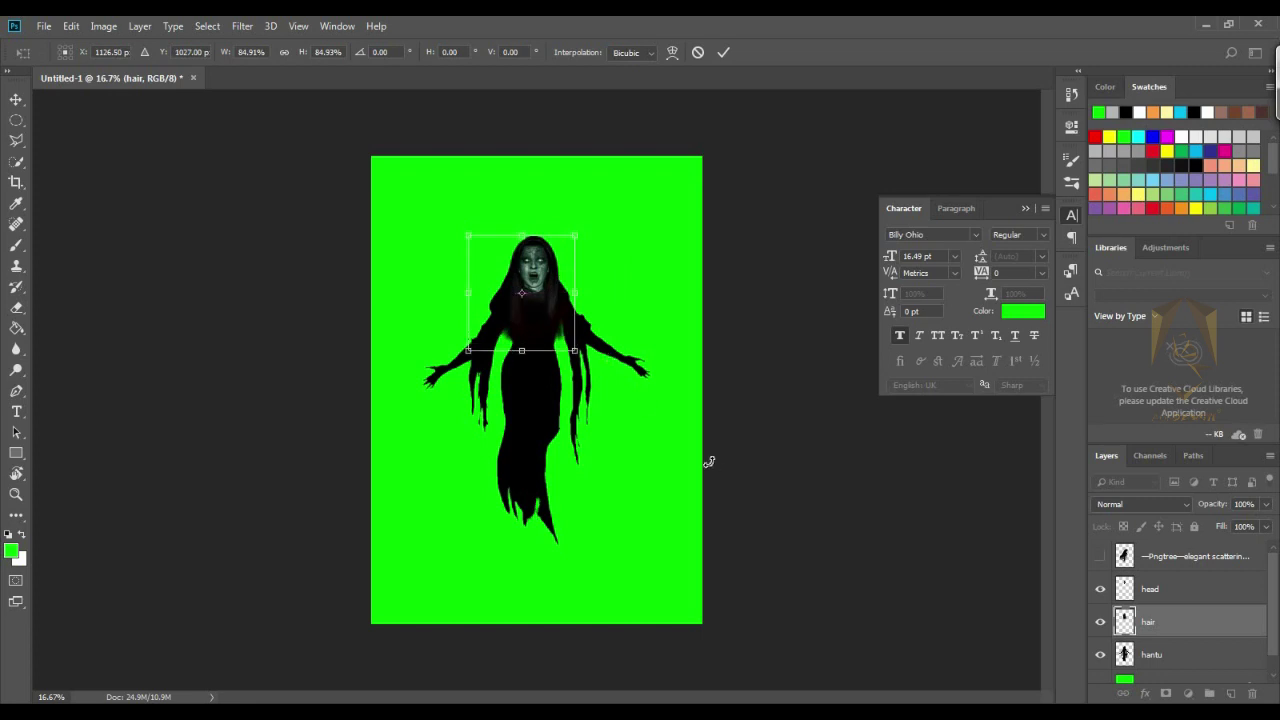
{"action": "key", "text": "Up"}
{"action": "key", "text": "Up"}
{"action": "key", "text": "Up"}
{"action": "key", "text": "Up"}
{"action": "key", "text": "Up"}
{"action": "key", "text": "Up"}
{"action": "key", "text": "Up"}
{"action": "key", "text": "Up"}
{"action": "key", "text": "Up"}
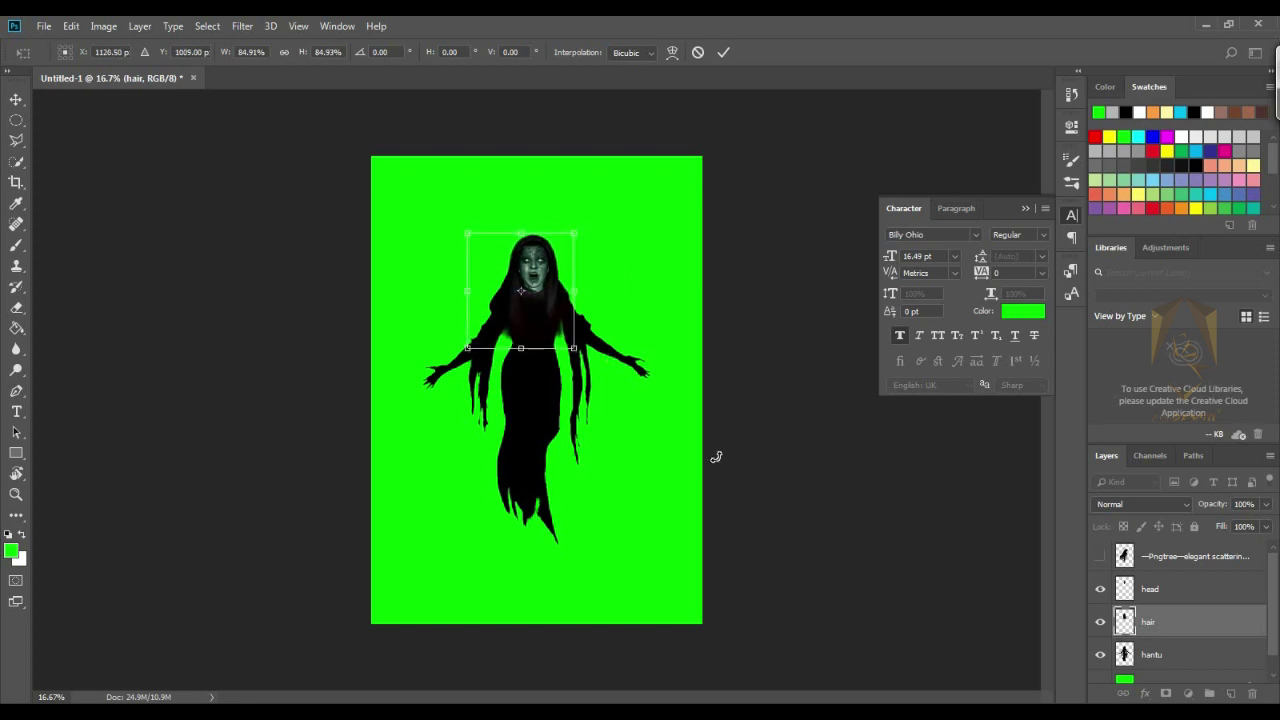
{"action": "key", "text": "Up"}
{"action": "key", "text": "Up"}
{"action": "key", "text": "Up"}
{"action": "key", "text": "Return"}
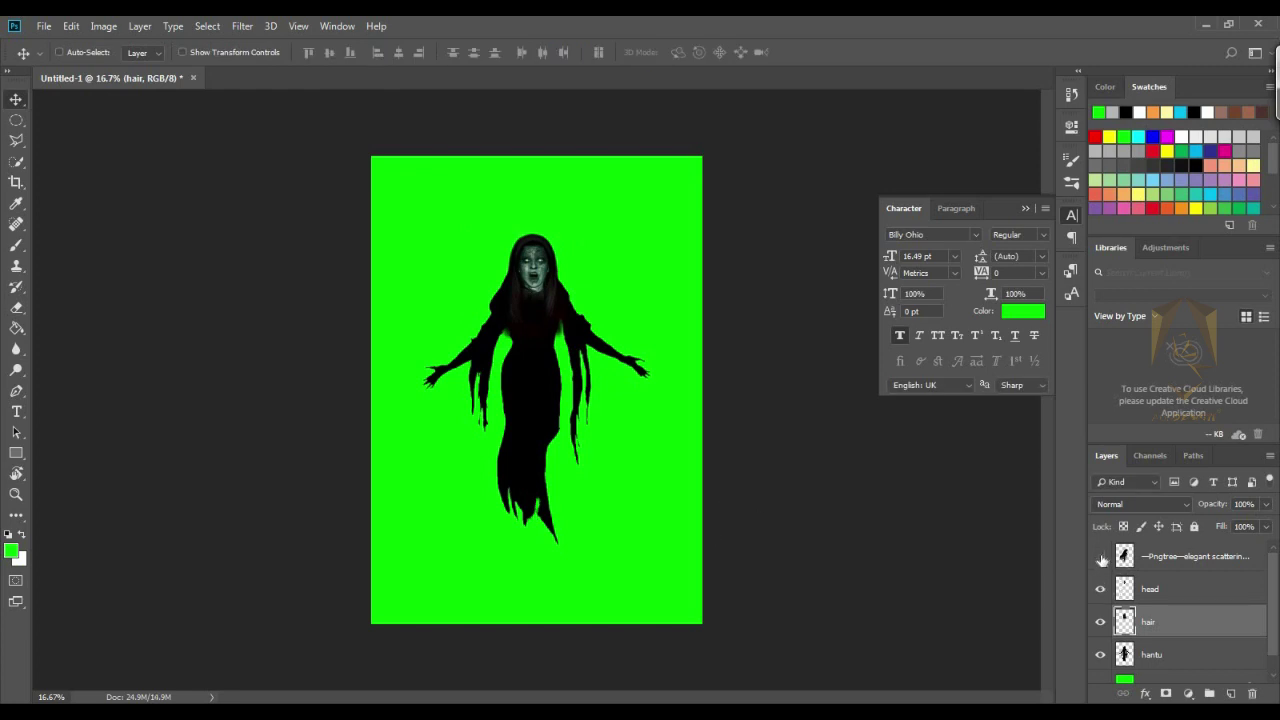
- Show the scattering hair, scale it to about 44%, rotate about -11°, and place it on the head
{"action": "left_click", "coordinate": [1102, 558]}
{"action": "left_click", "coordinate": [1147, 567]}
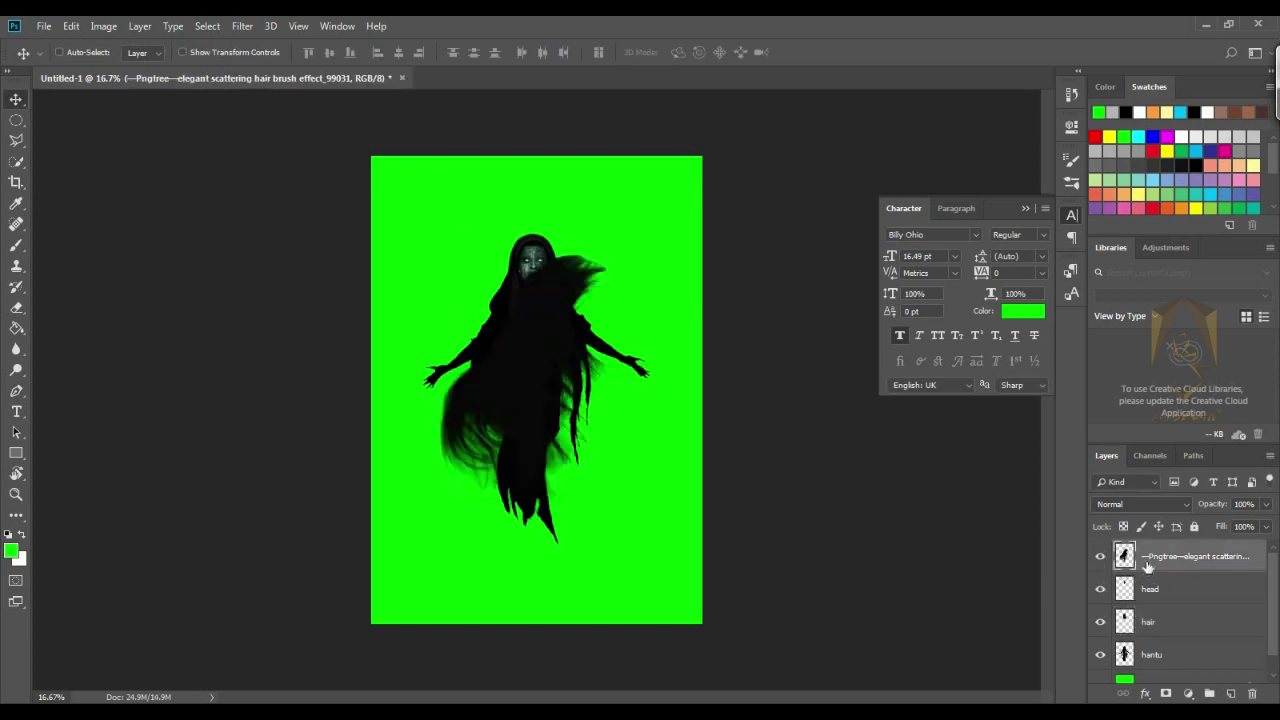
{"action": "key", "text": "ctrl+t"}
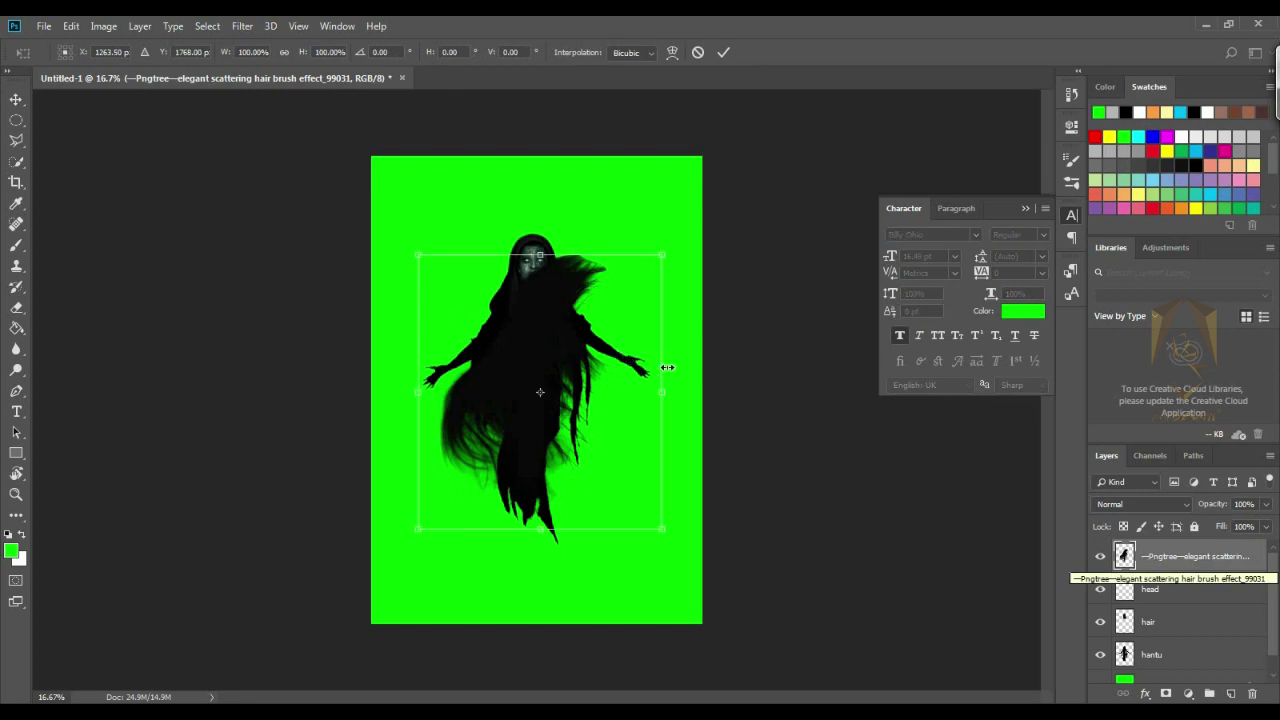
{"action": "mouse_move", "coordinate": [614, 277]}
{"action": "left_mouse_down"}
{"action": "mouse_move", "coordinate": [596, 333]}
{"action": "mouse_move", "coordinate": [523, 265]}
{"action": "mouse_move", "coordinate": [517, 225]}
{"action": "left_mouse_up"}
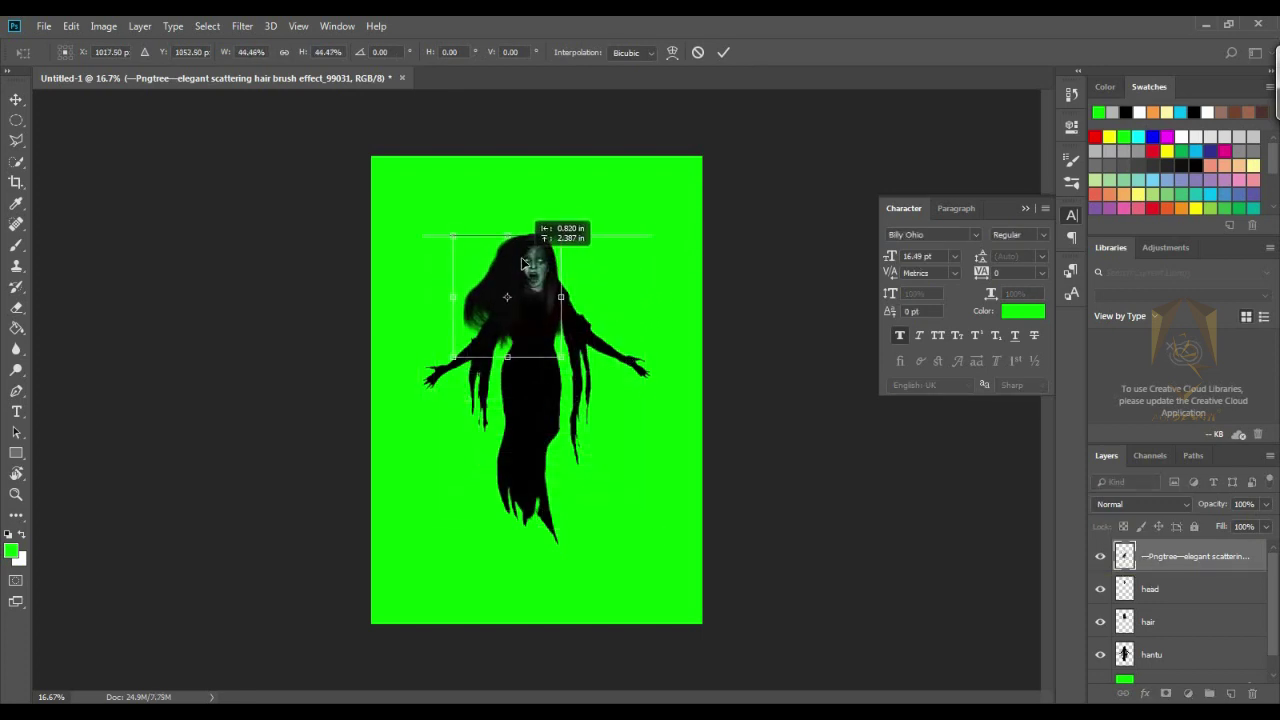
{"action": "left_click_drag", "start_coordinate": [576, 378], "coordinate": [622, 342]}
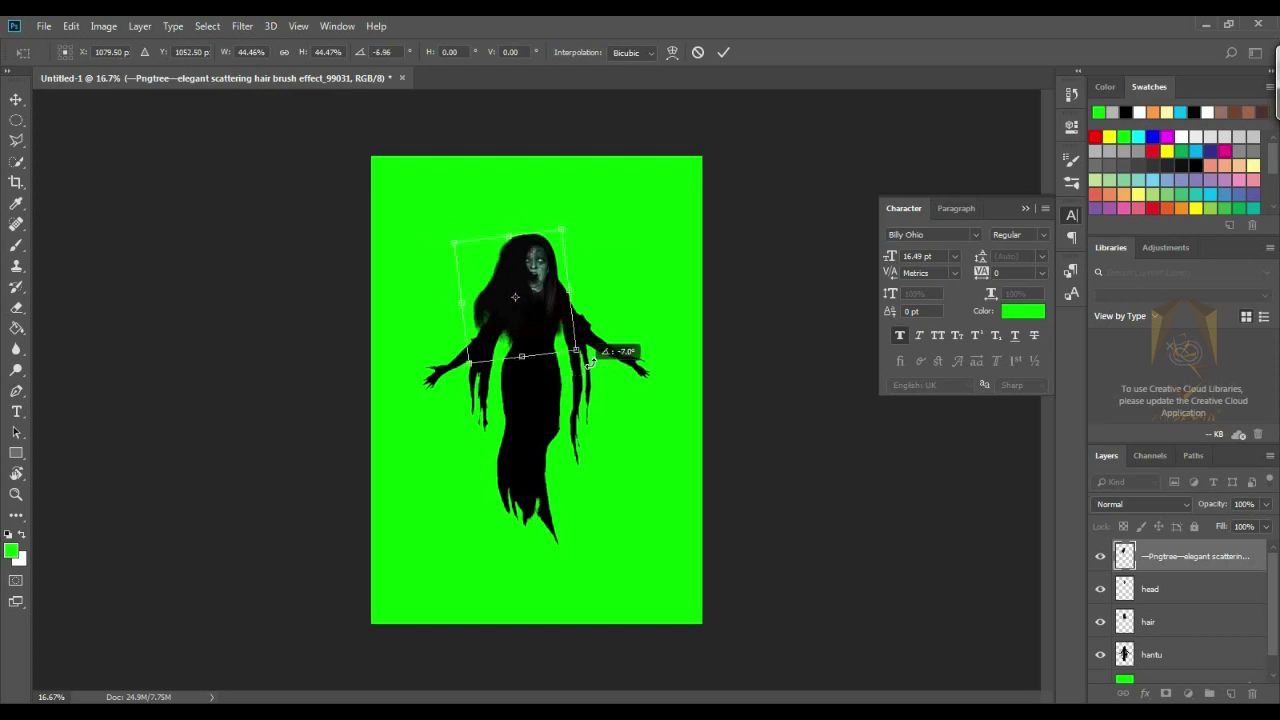
{"action": "mouse_move", "coordinate": [528, 321]}
{"action": "left_mouse_down"}
{"action": "mouse_move", "coordinate": [540, 326]}
{"action": "mouse_move", "coordinate": [490, 313]}
{"action": "mouse_move", "coordinate": [505, 334]}
{"action": "left_mouse_up"}
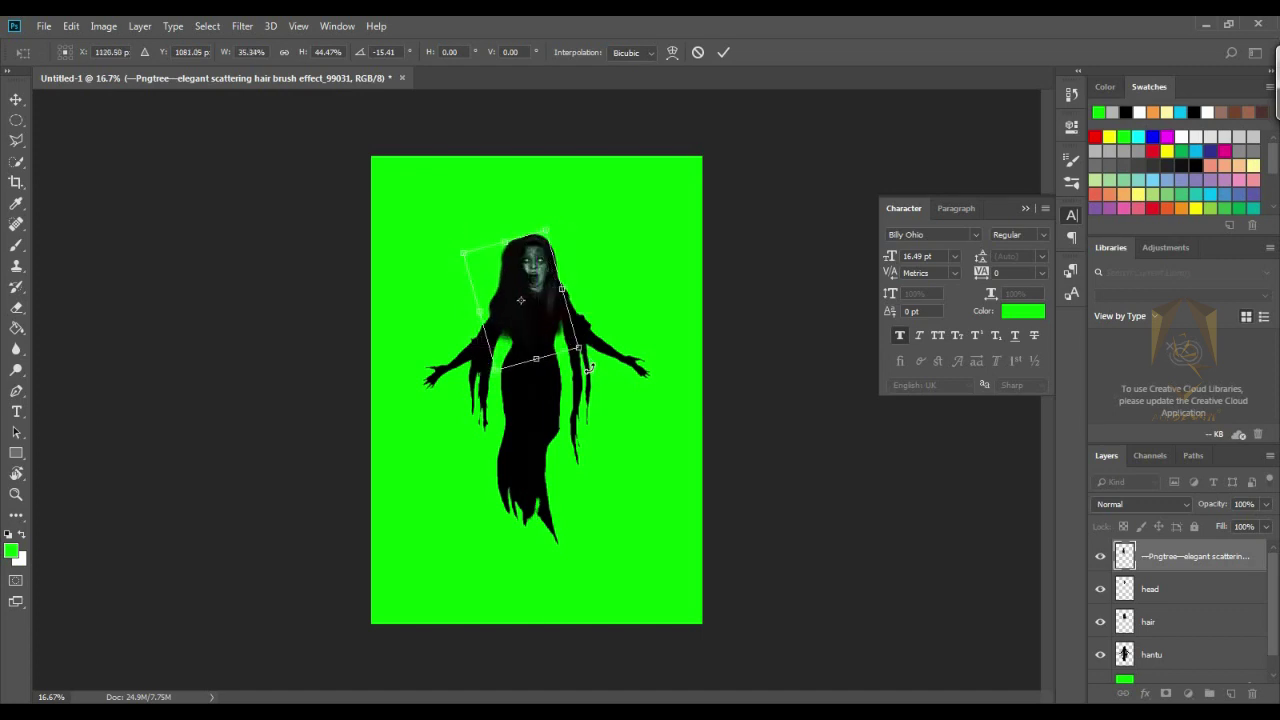
{"action": "left_click_drag", "start_coordinate": [589, 368], "coordinate": [581, 365]}
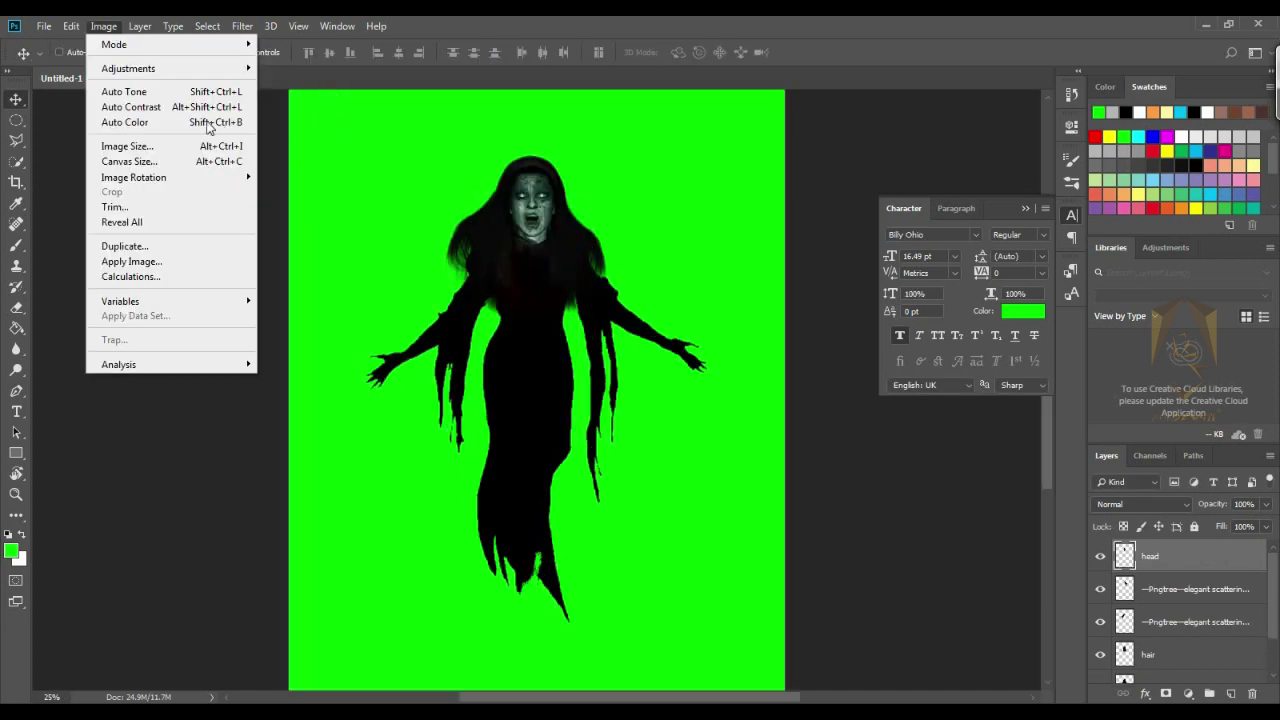
{"action": "mouse_move", "coordinate": [174, 70]}
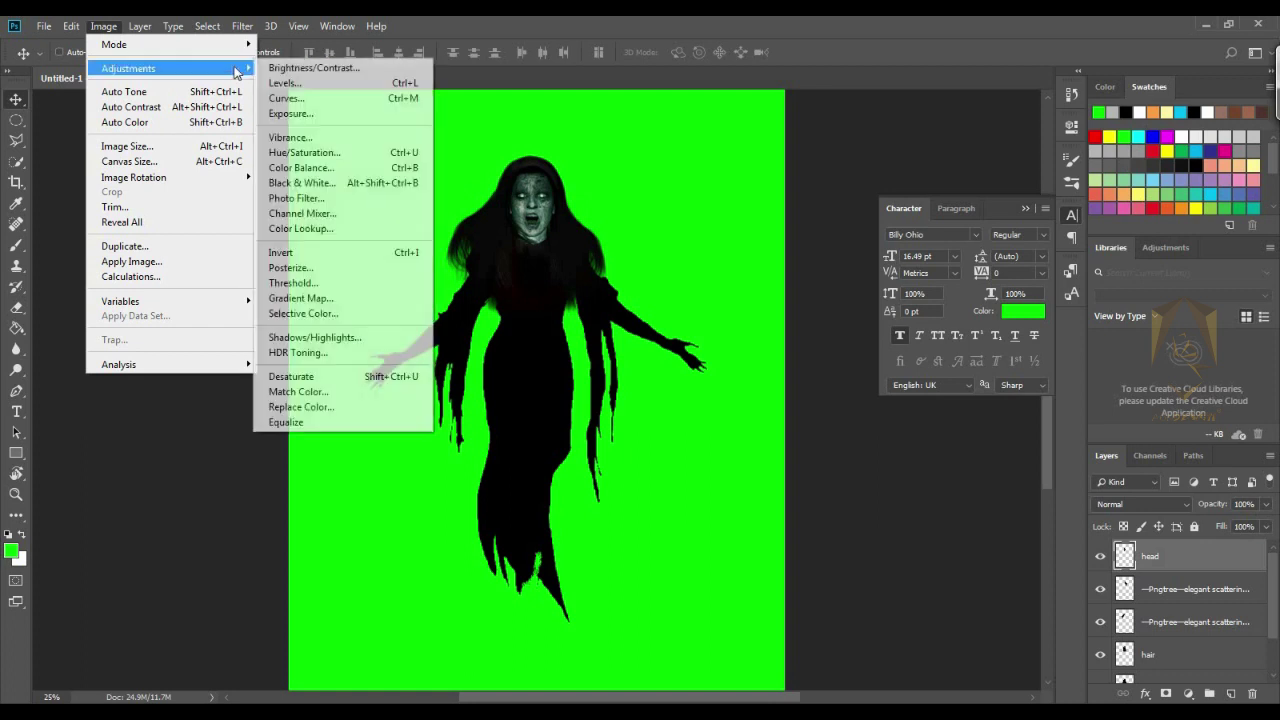
- Desaturate the head layer with Hue/Saturation at Saturation -89
{"action": "left_click", "coordinate": [305, 153]}
{"action": "left_click_drag", "start_coordinate": [819, 544], "coordinate": [757, 548]}
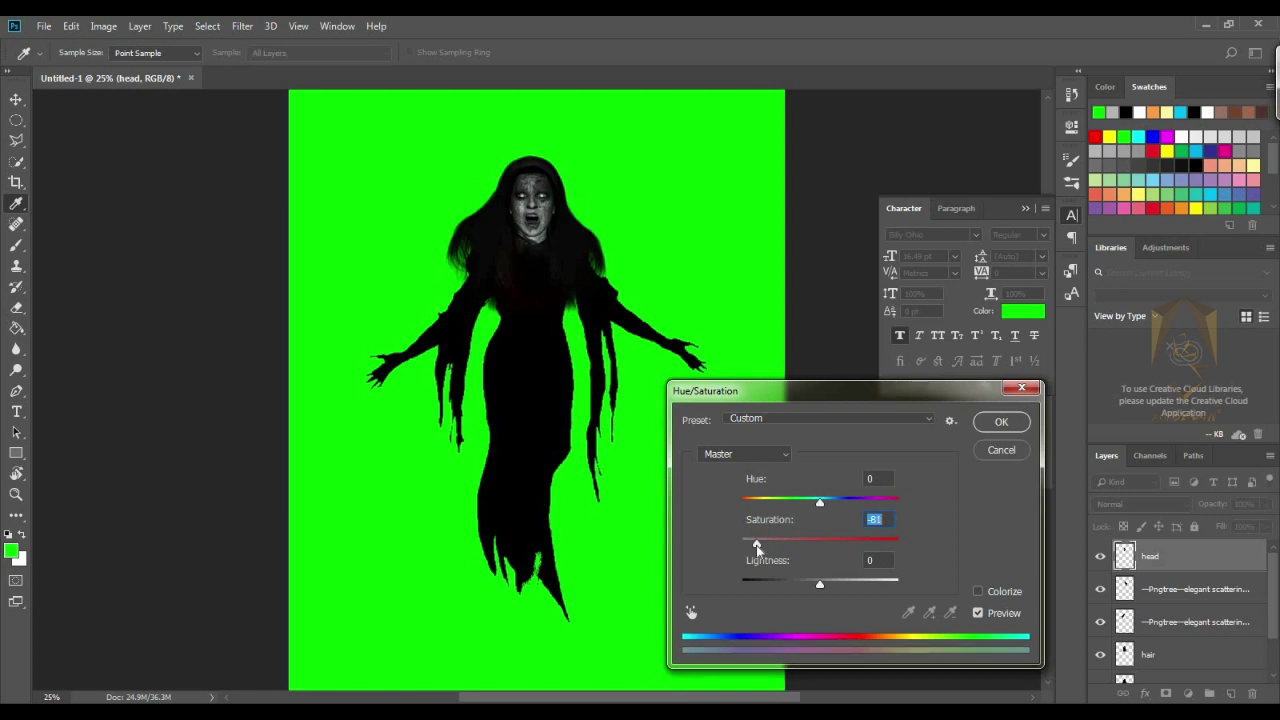
{"action": "left_click", "coordinate": [980, 424]}
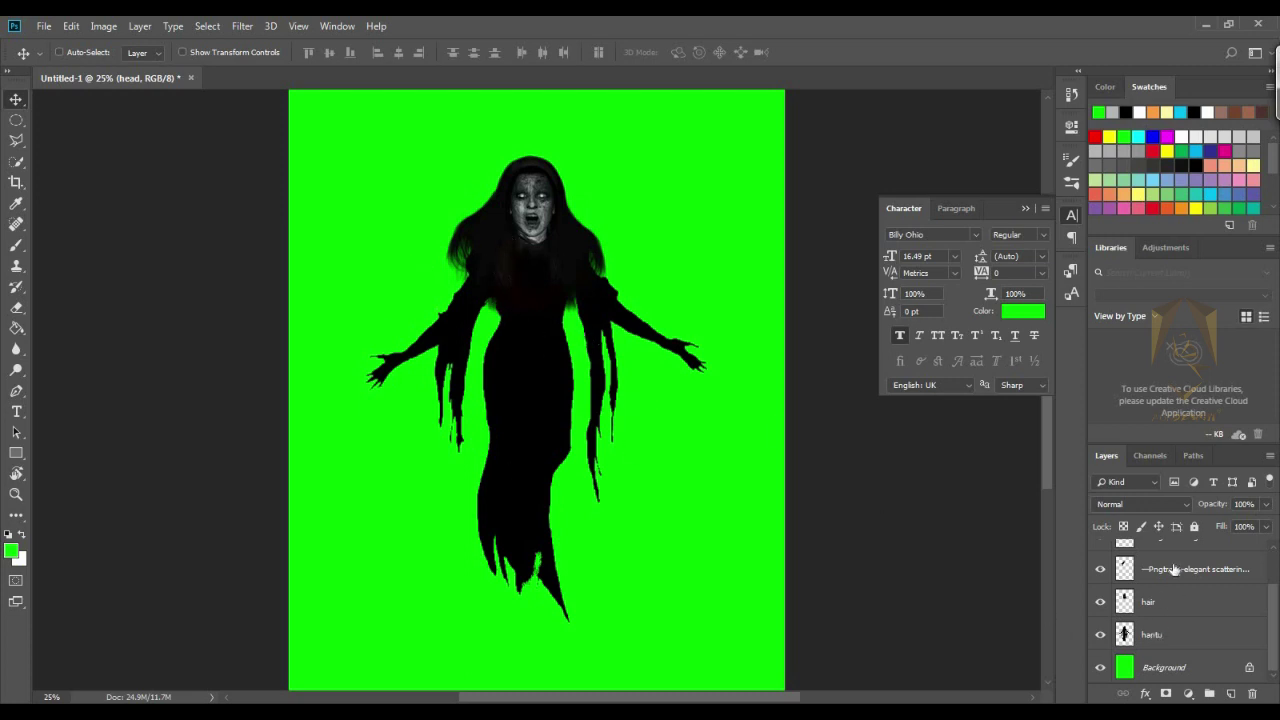
- Select both scattering hair layers in the Layers panel
{"action": "left_click_drag", "start_coordinate": [1275, 611], "coordinate": [1276, 583]}
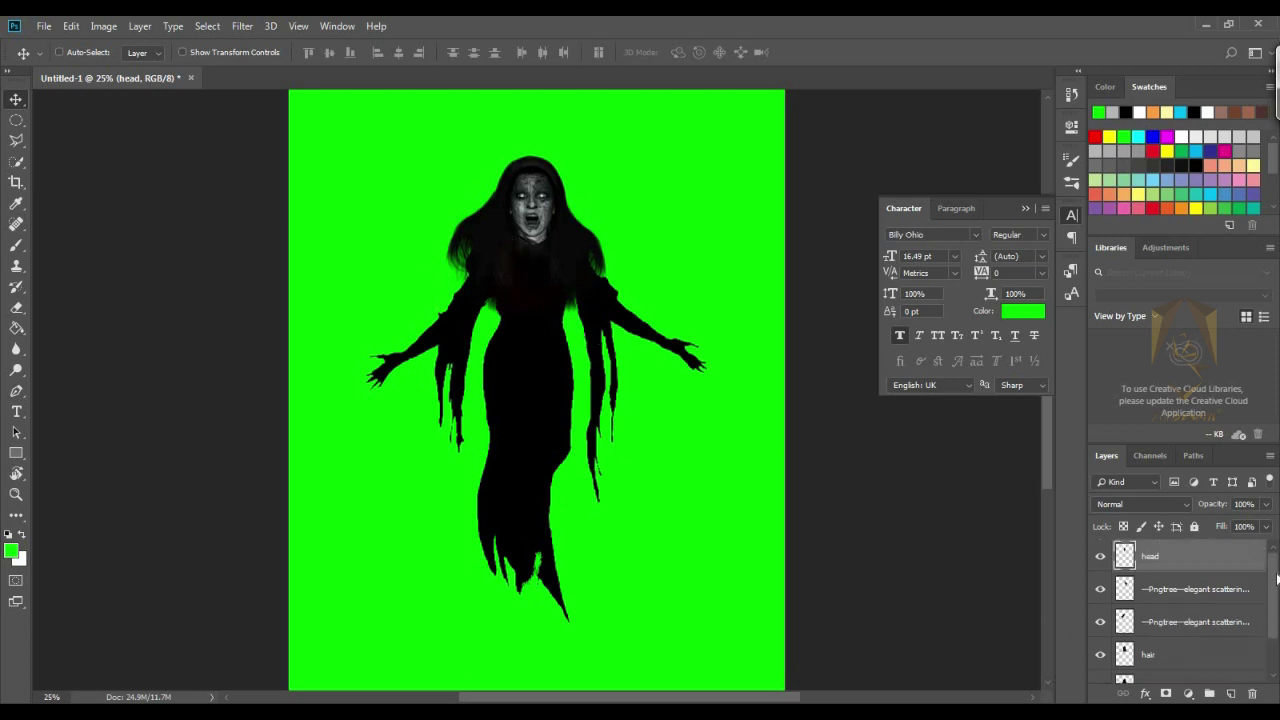
{"action": "left_click", "coordinate": [1175, 600]}
{"action": "left_click", "coordinate": [1173, 626]}
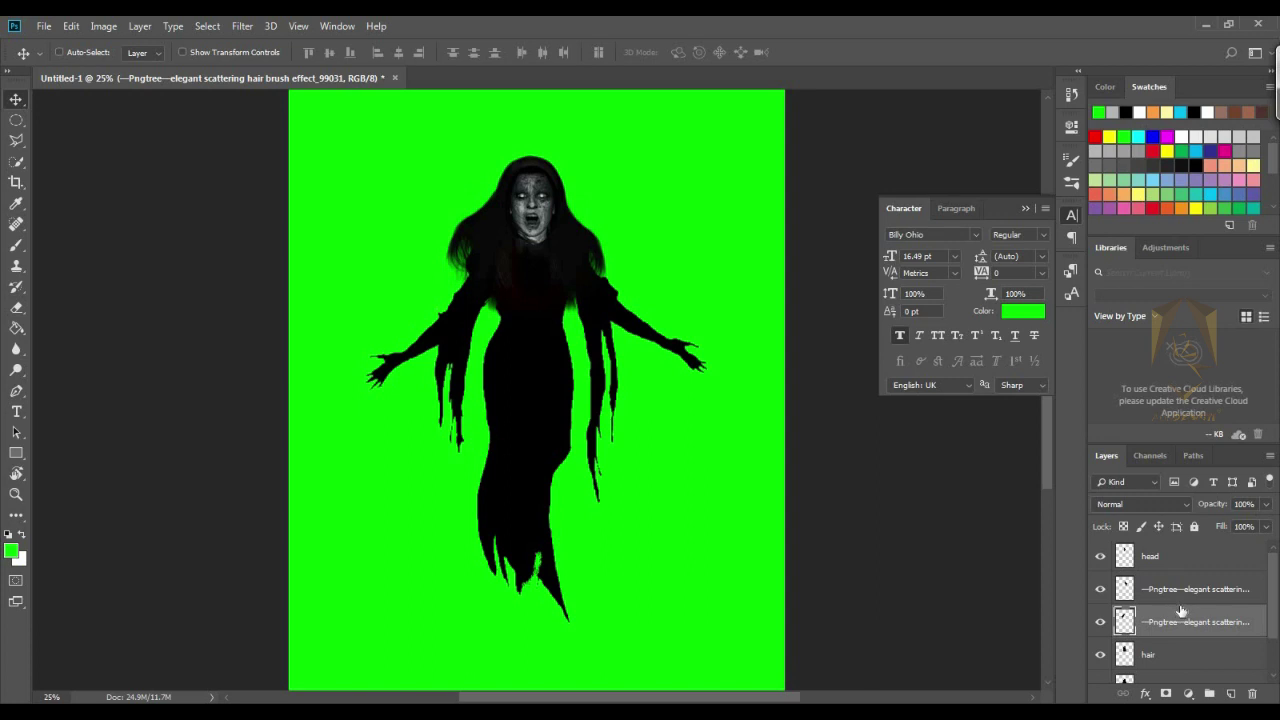
{"action": "left_click_drag", "start_coordinate": [1273, 602], "coordinate": [1274, 632]}
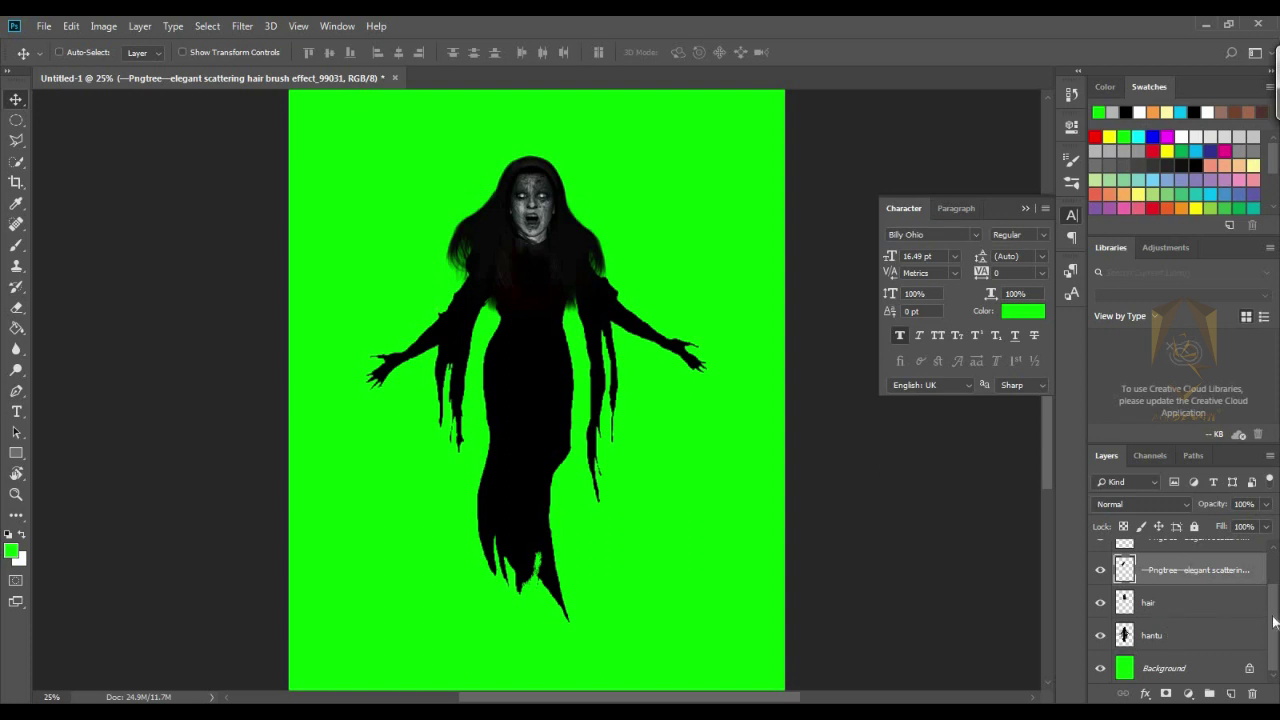
{"action": "scroll", "coordinate": [1190, 585], "scroll_direction": "up", "scroll_amount": 2}
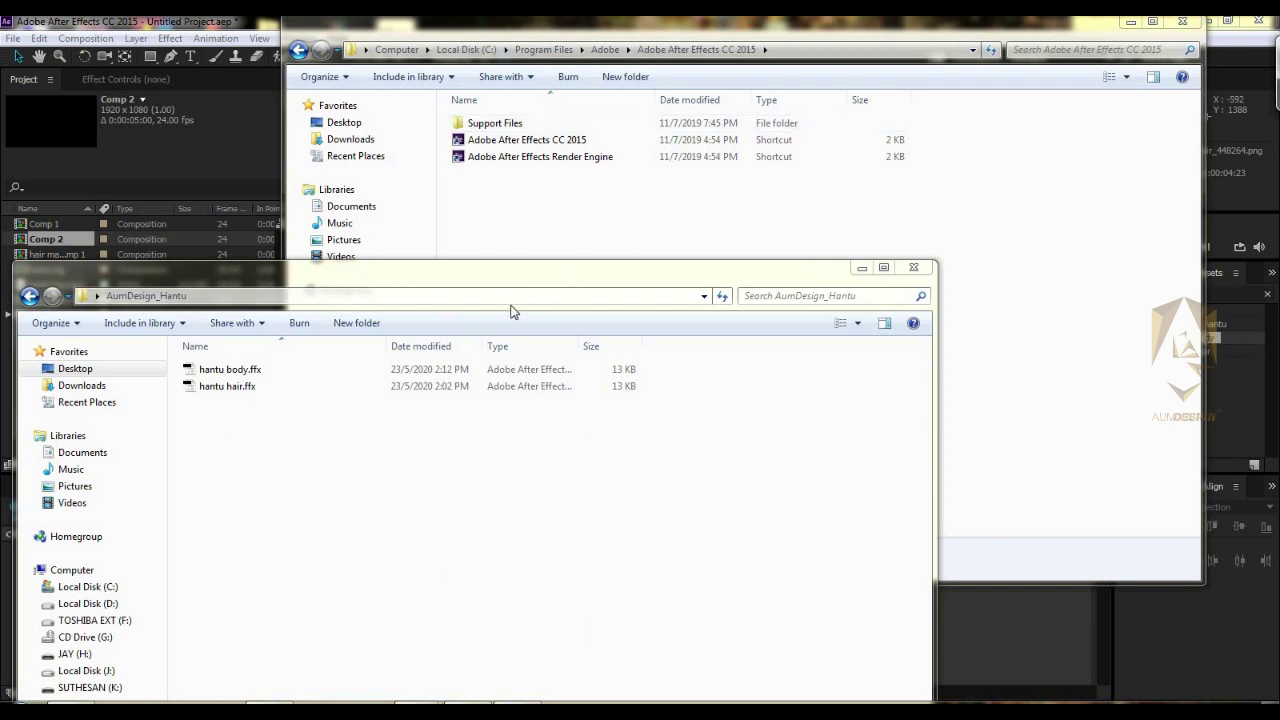
- Browse After Effects CC 2015 > Support Files > Presets > aumdesign_hantu, then return to Presets
{"action": "left_click", "coordinate": [407, 286]}
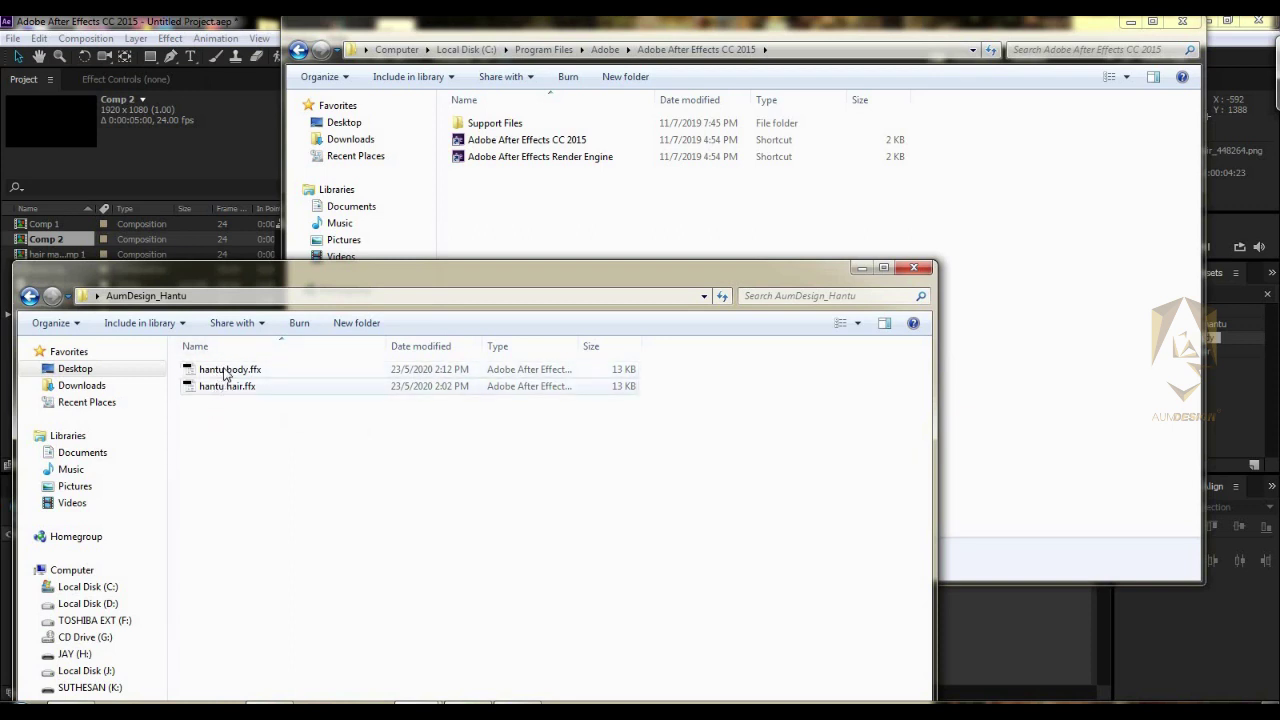
{"action": "left_click", "coordinate": [482, 36]}
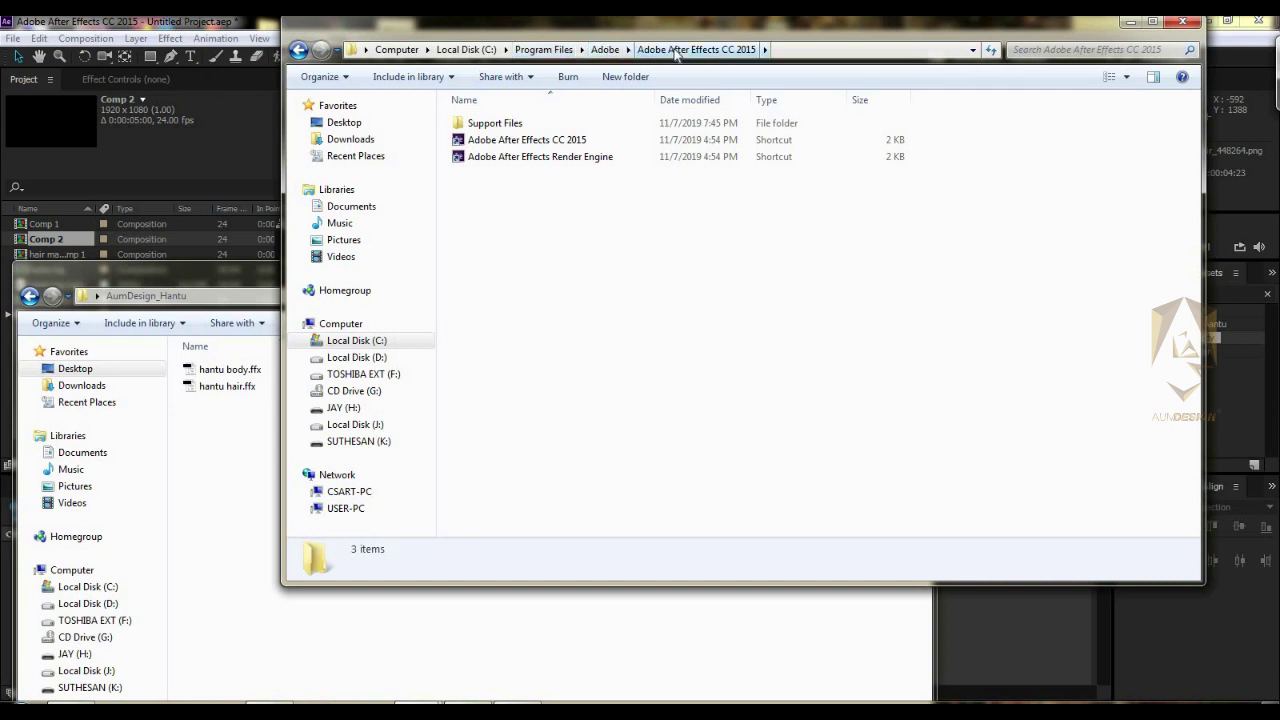
{"action": "left_click", "coordinate": [686, 55]}
{"action": "double_click", "coordinate": [500, 123]}
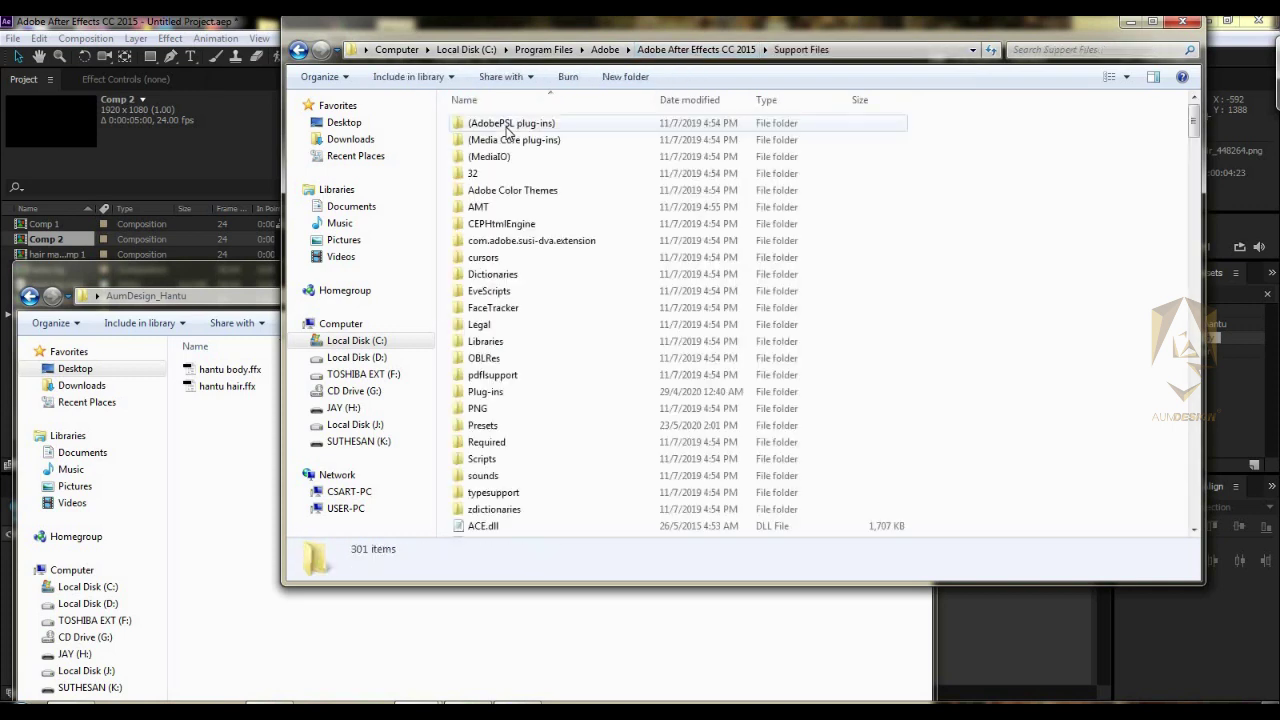
{"action": "scroll", "coordinate": [485, 325], "scroll_direction": "down", "scroll_amount": 2}
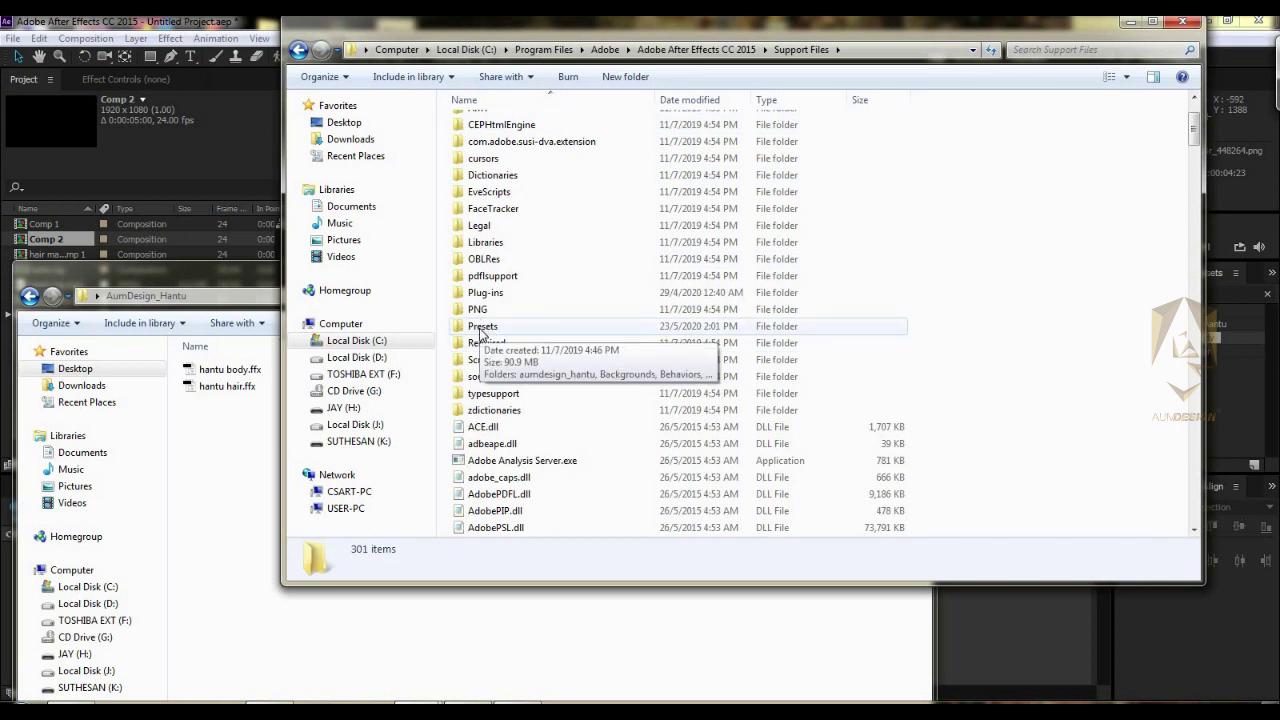
{"action": "double_click", "coordinate": [481, 330]}
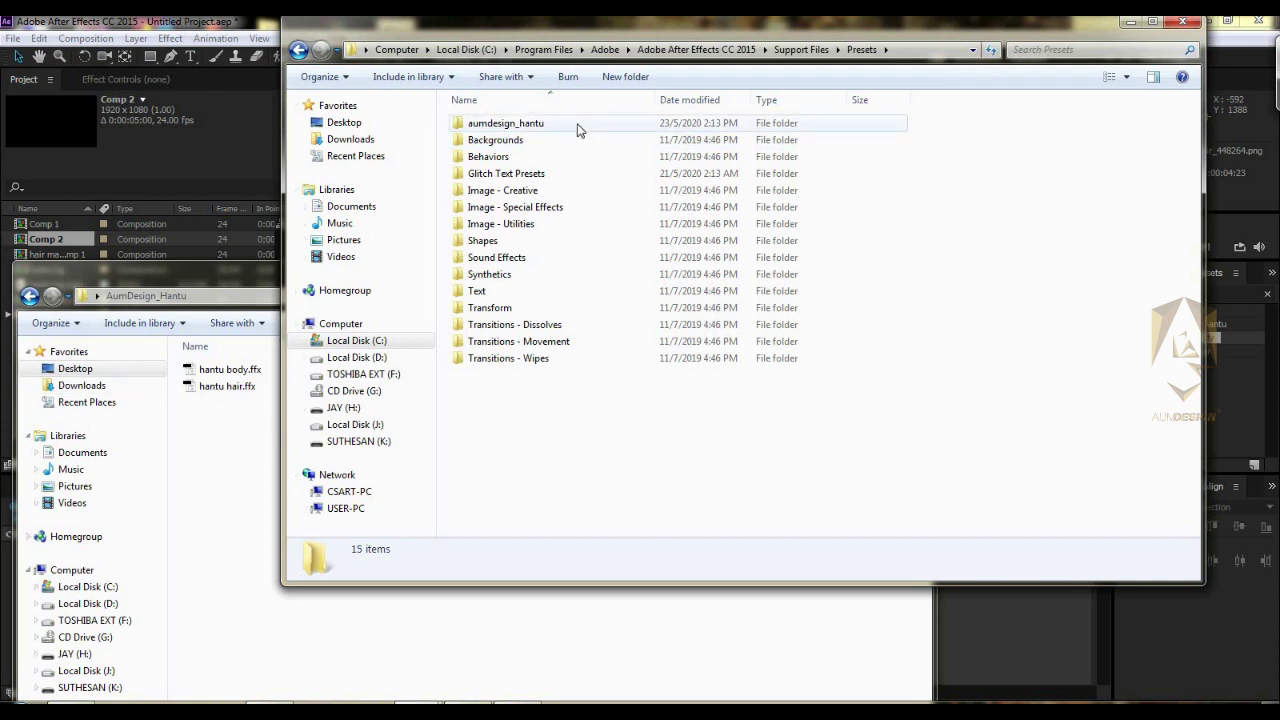
{"action": "double_click", "coordinate": [538, 126]}
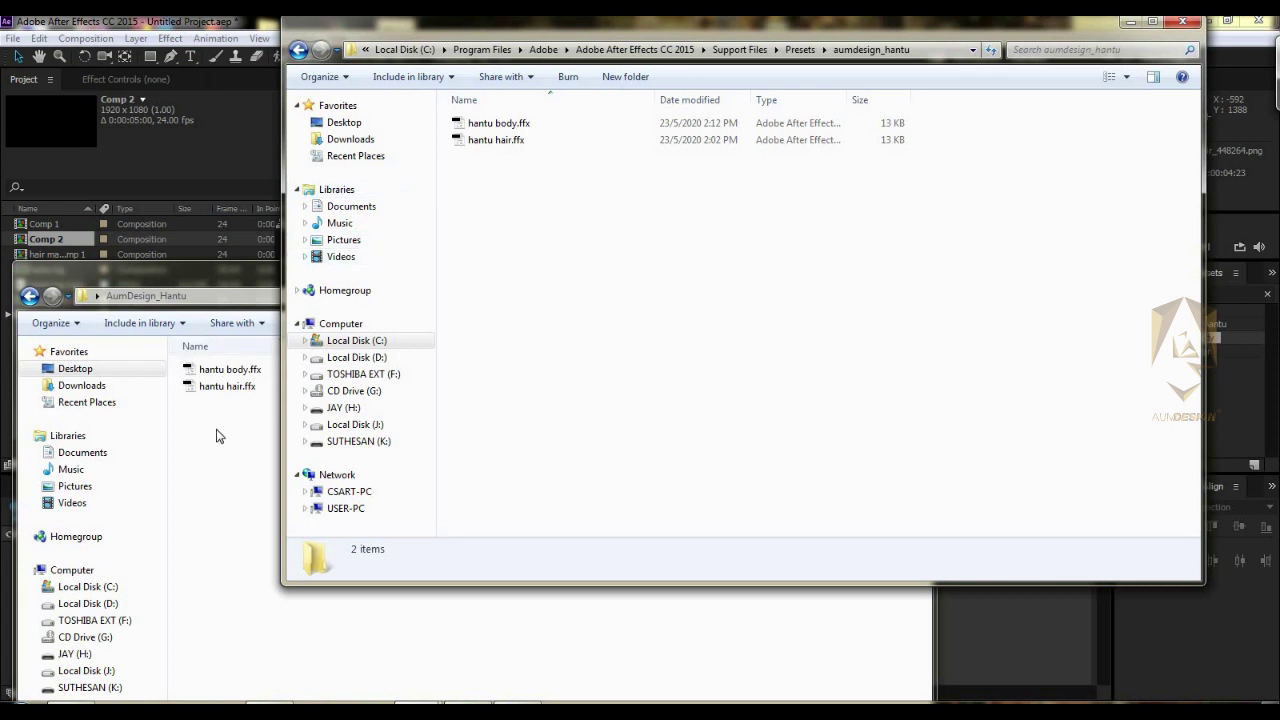
{"action": "left_click", "coordinate": [300, 49]}
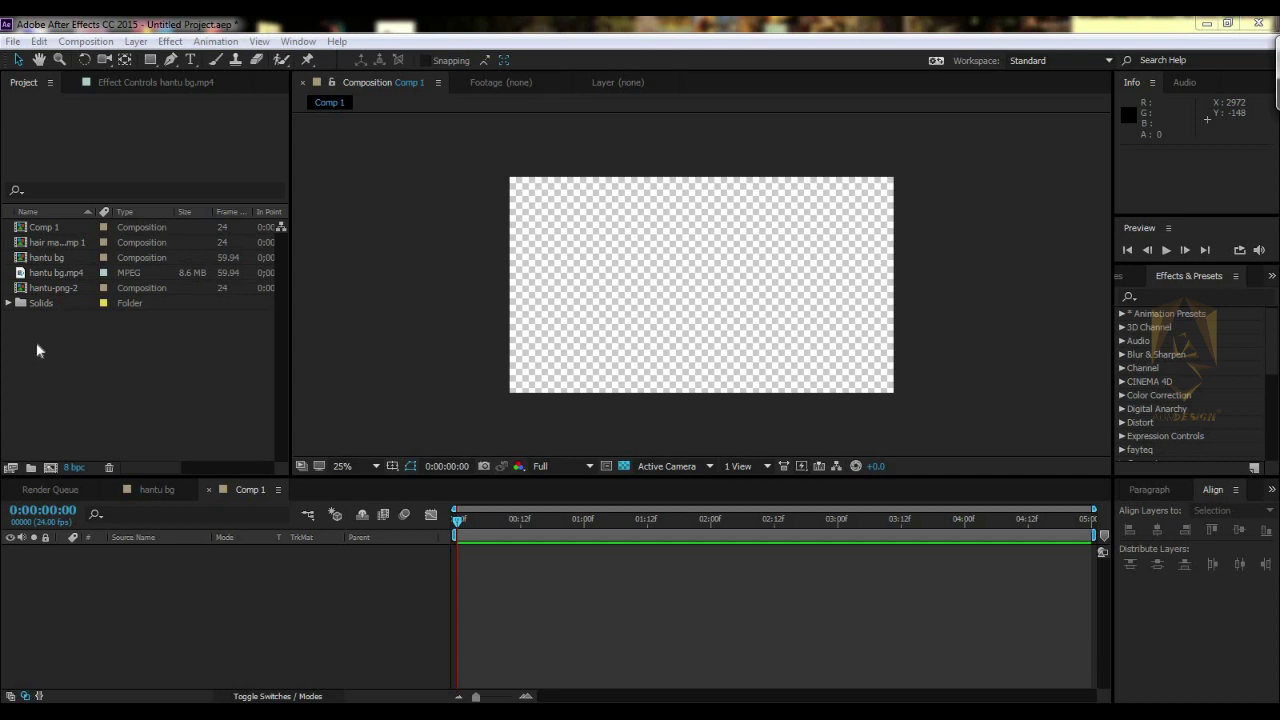
- Inspect the hantu bg video clip's details in the Project panel
{"action": "left_click", "coordinate": [49, 272]}
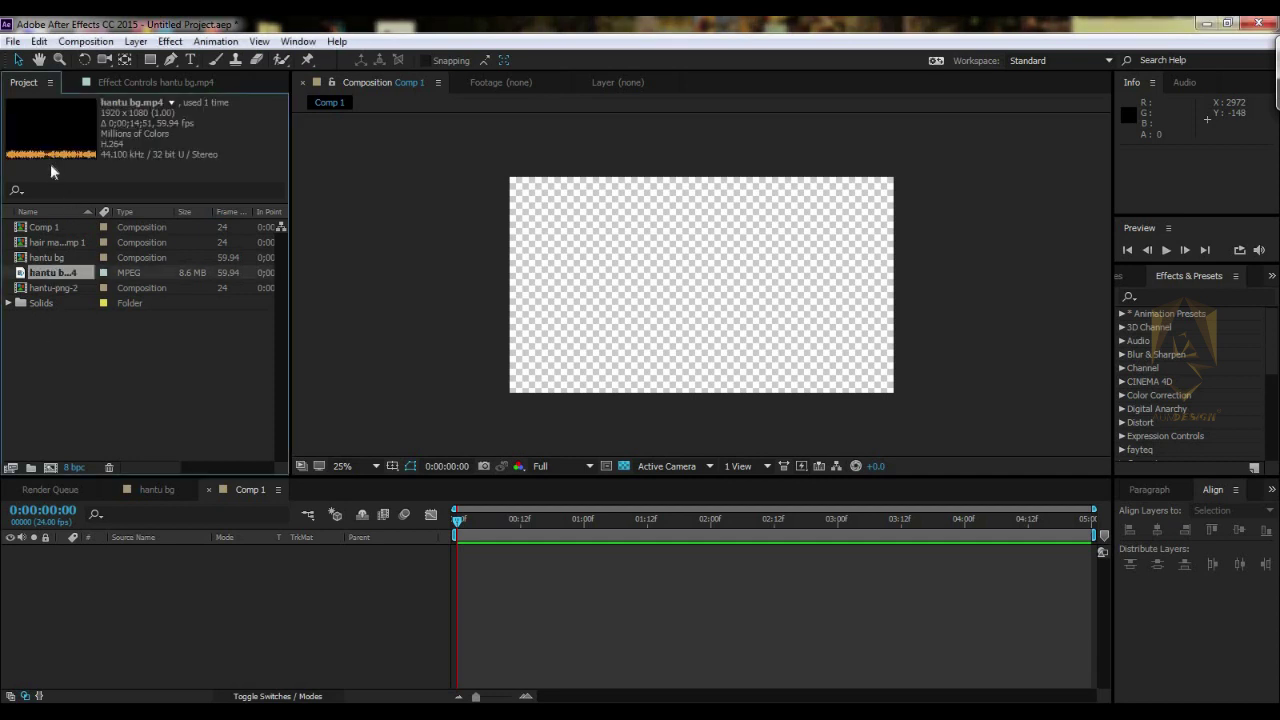
{"action": "left_click", "coordinate": [140, 380]}
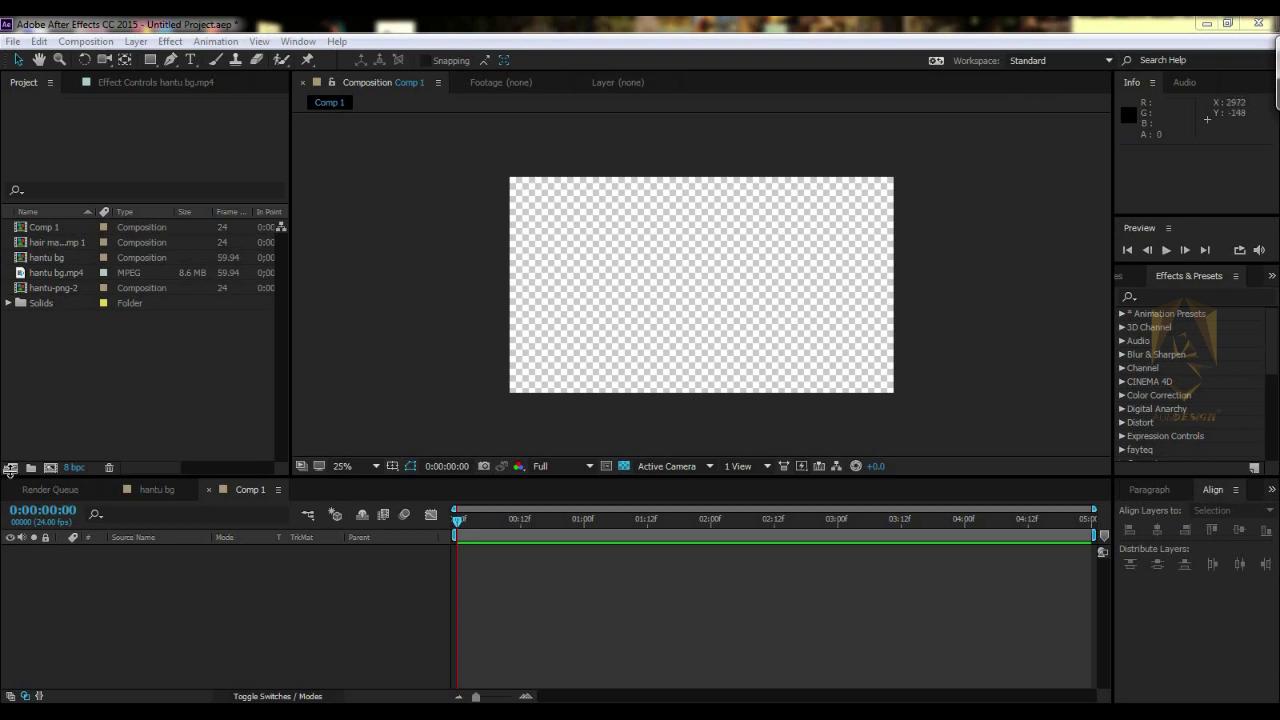
{"action": "left_click", "coordinate": [50, 276]}
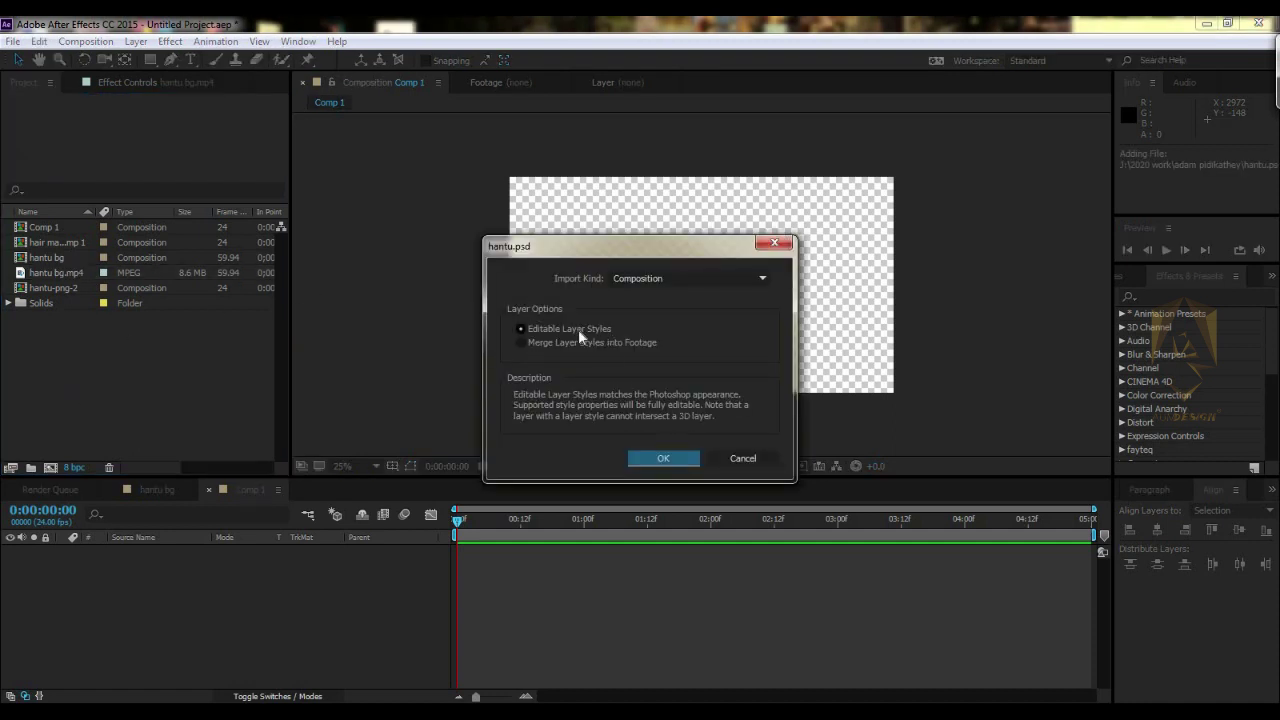
- Import hantu.psd as a Composition instead of merged-layer footage
{"action": "left_click", "coordinate": [666, 279]}
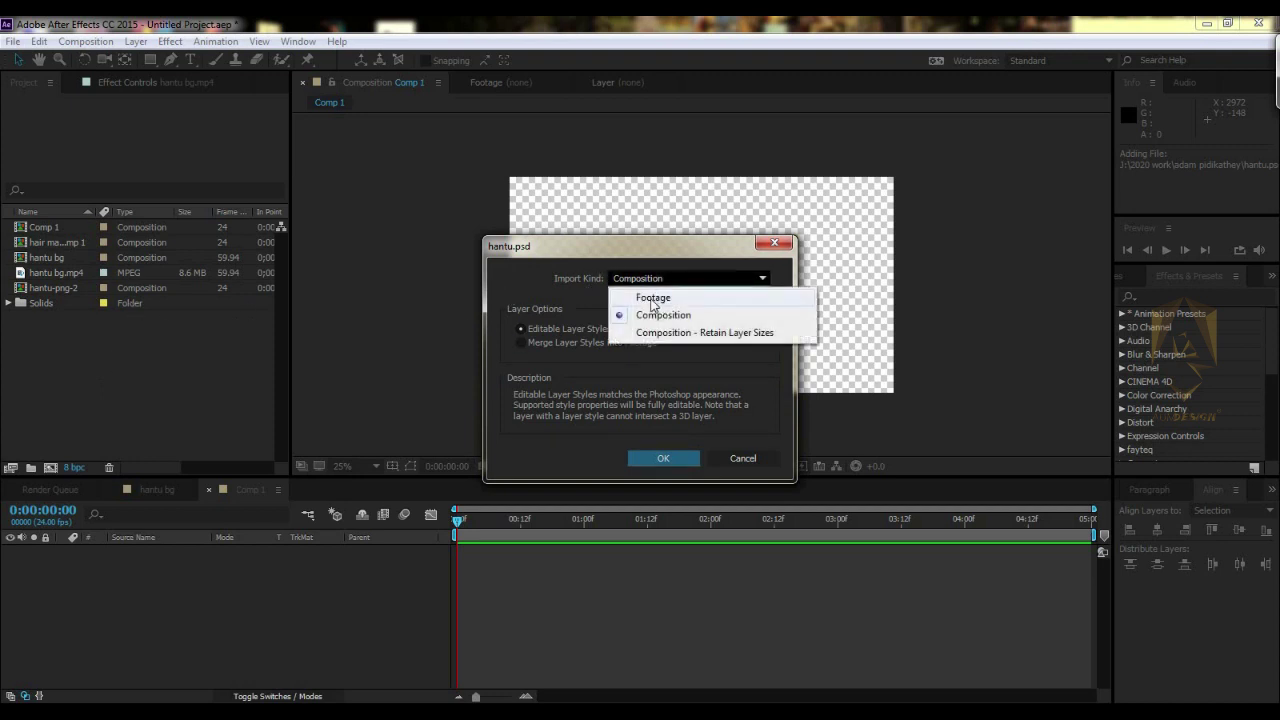
{"action": "left_click", "coordinate": [650, 292]}
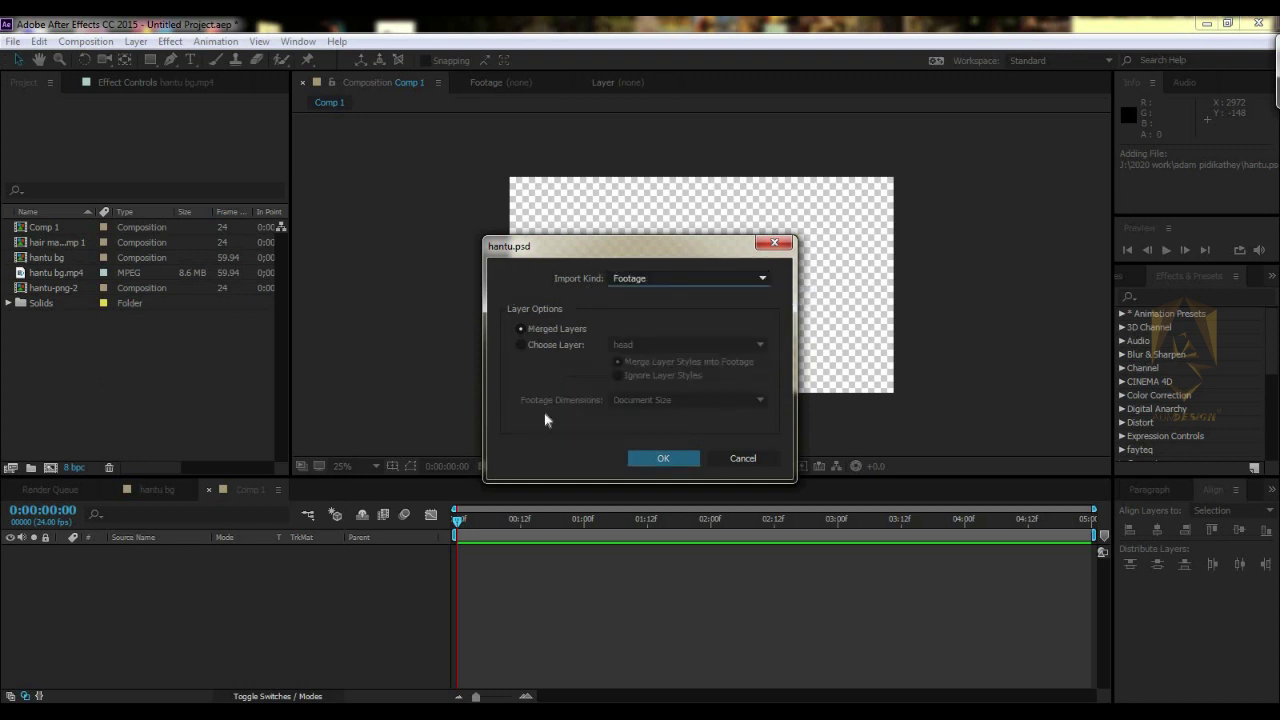
{"action": "left_click", "coordinate": [559, 328]}
{"action": "left_click", "coordinate": [620, 280]}
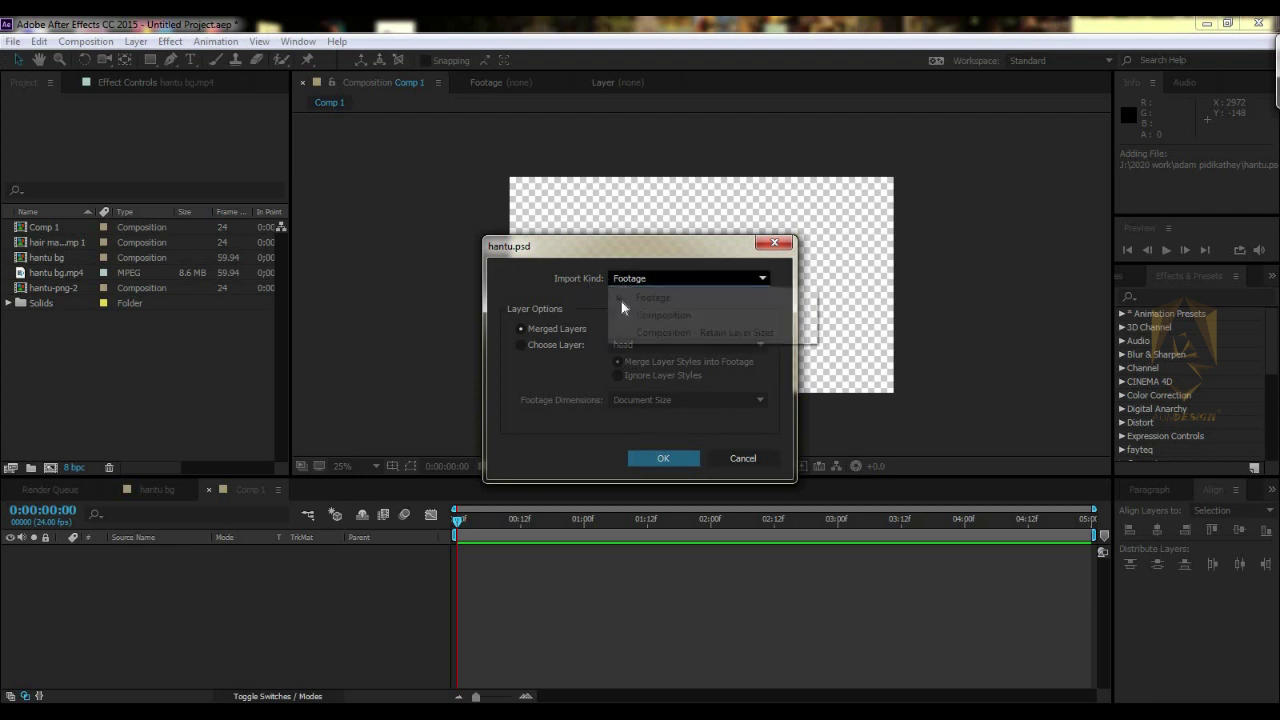
{"action": "left_click", "coordinate": [640, 315]}
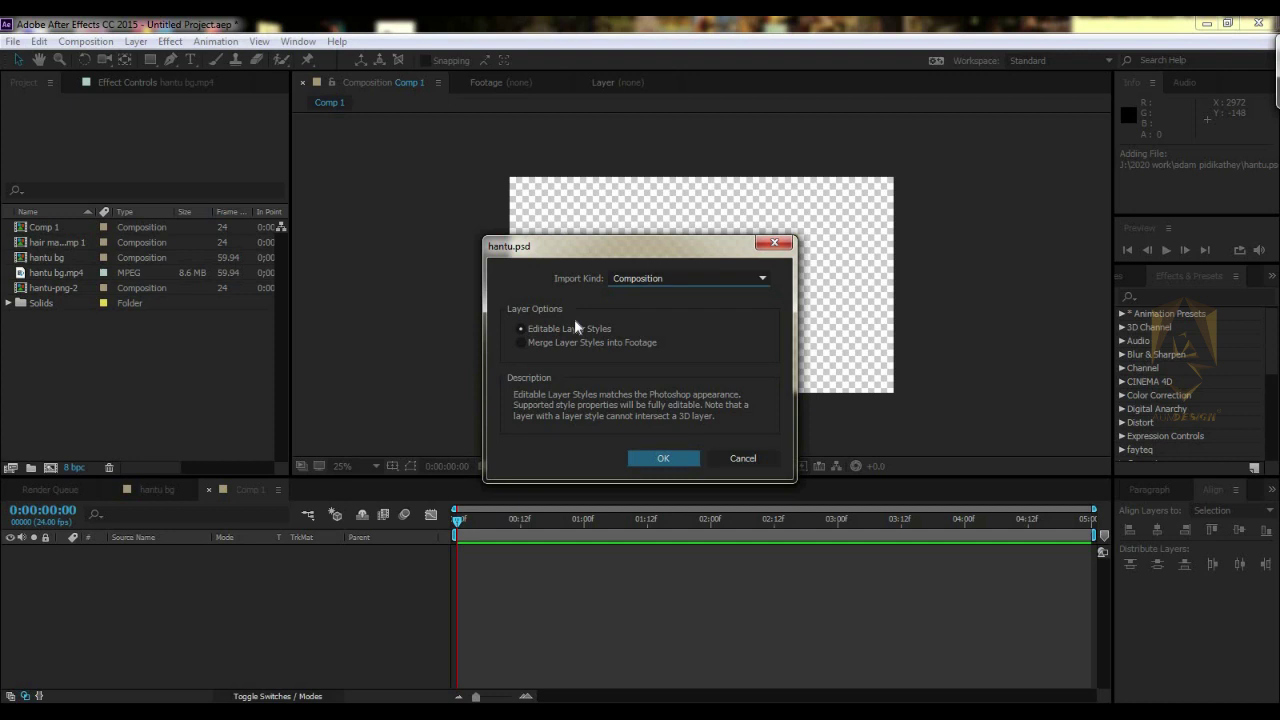
{"action": "left_click", "coordinate": [675, 460]}
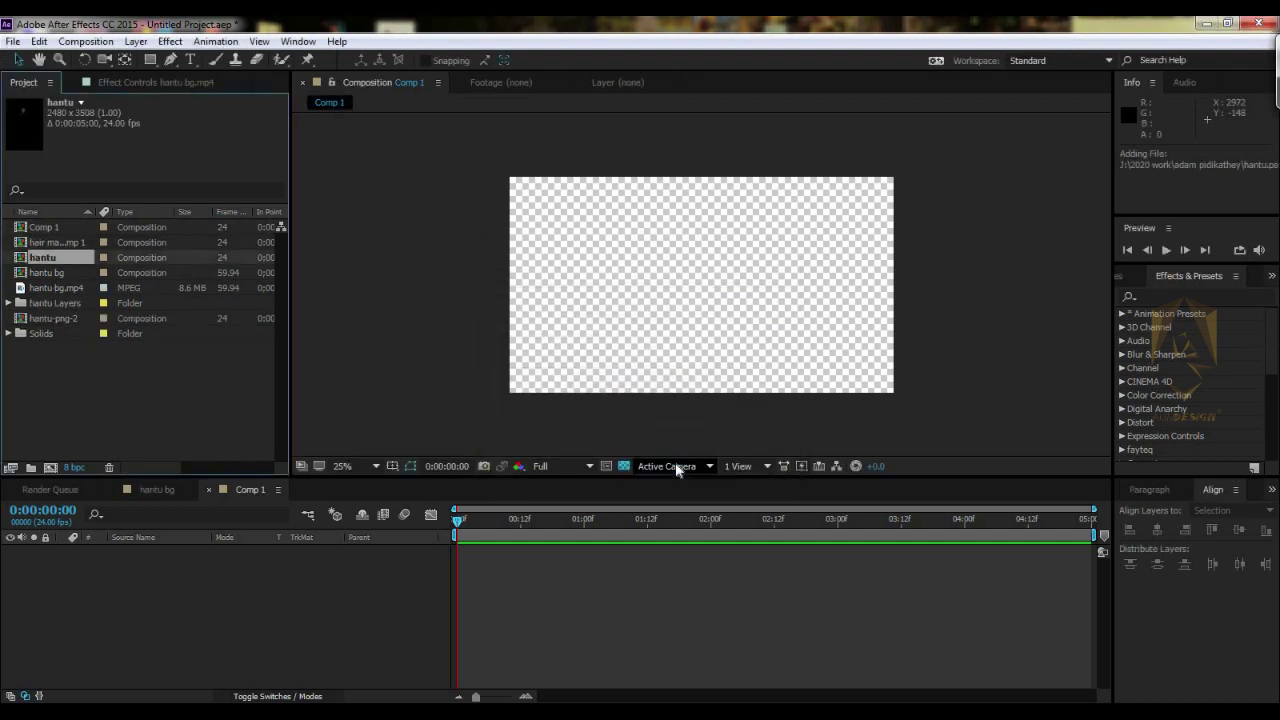
- Open the hantu comp at 12.5% zoom and delete its green Background layer
{"action": "double_click", "coordinate": [40, 258]}
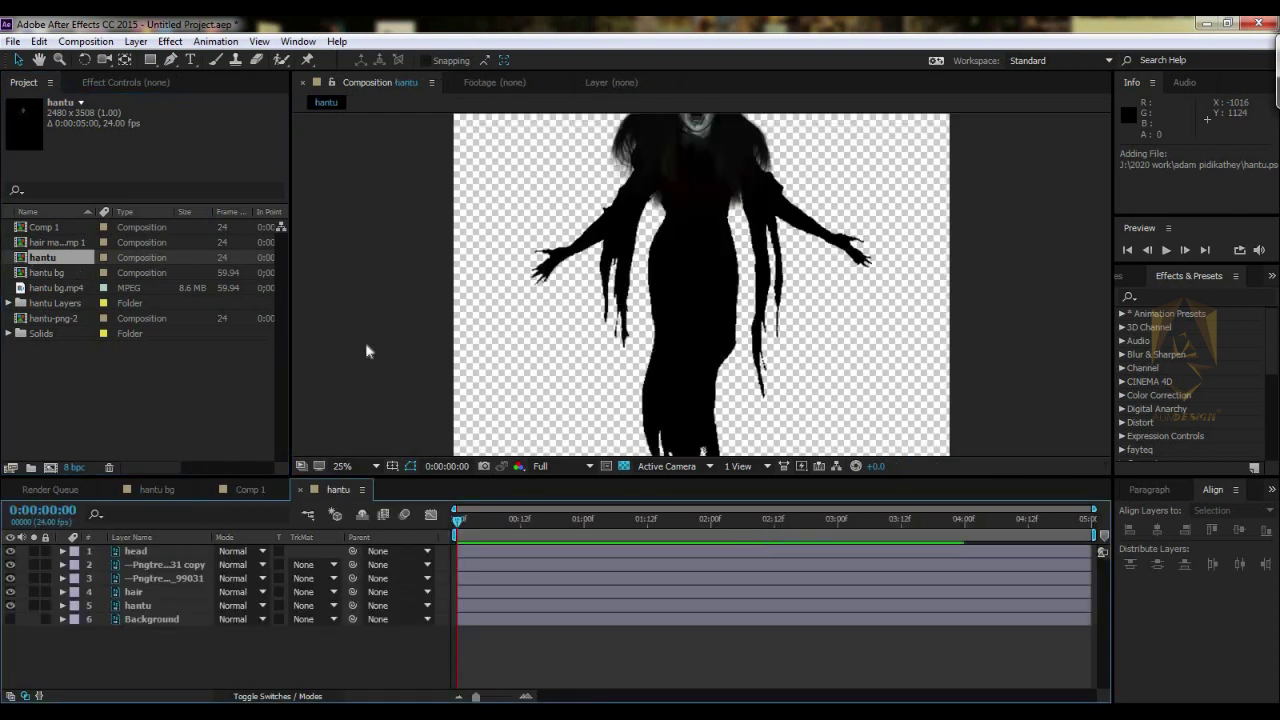
{"action": "key", "text": "comma"}
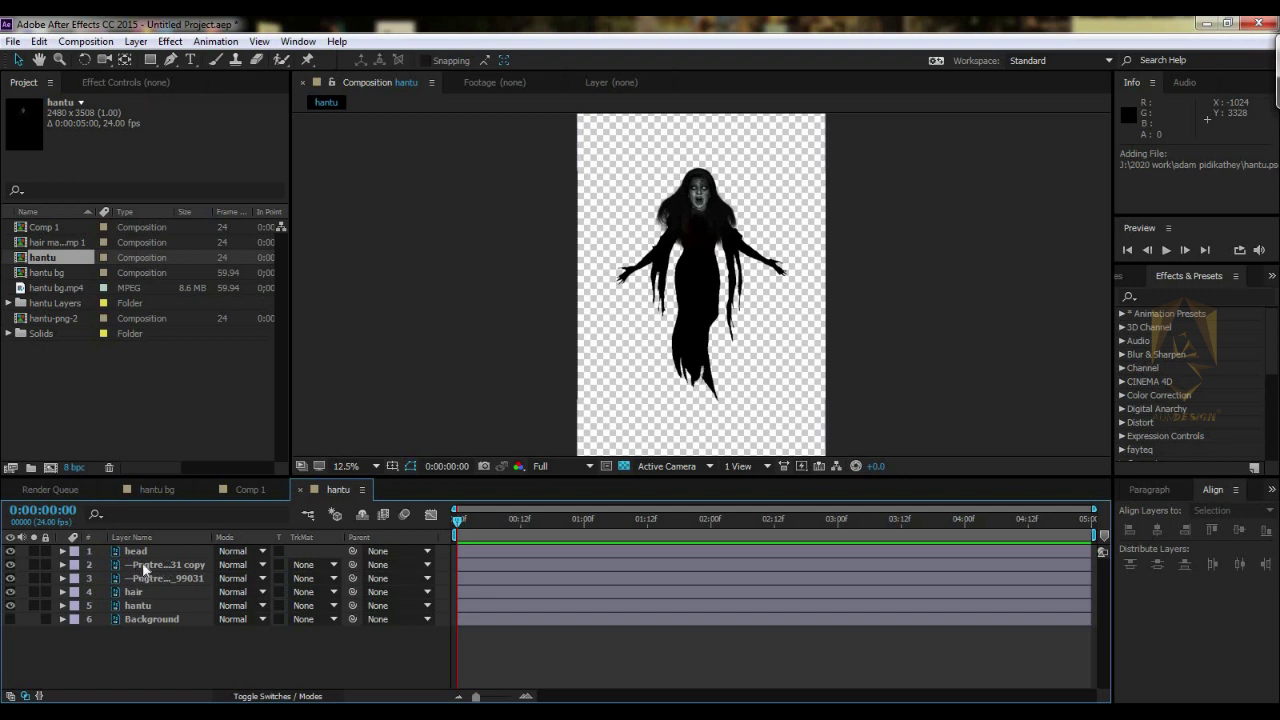
{"action": "left_click", "coordinate": [10, 619]}
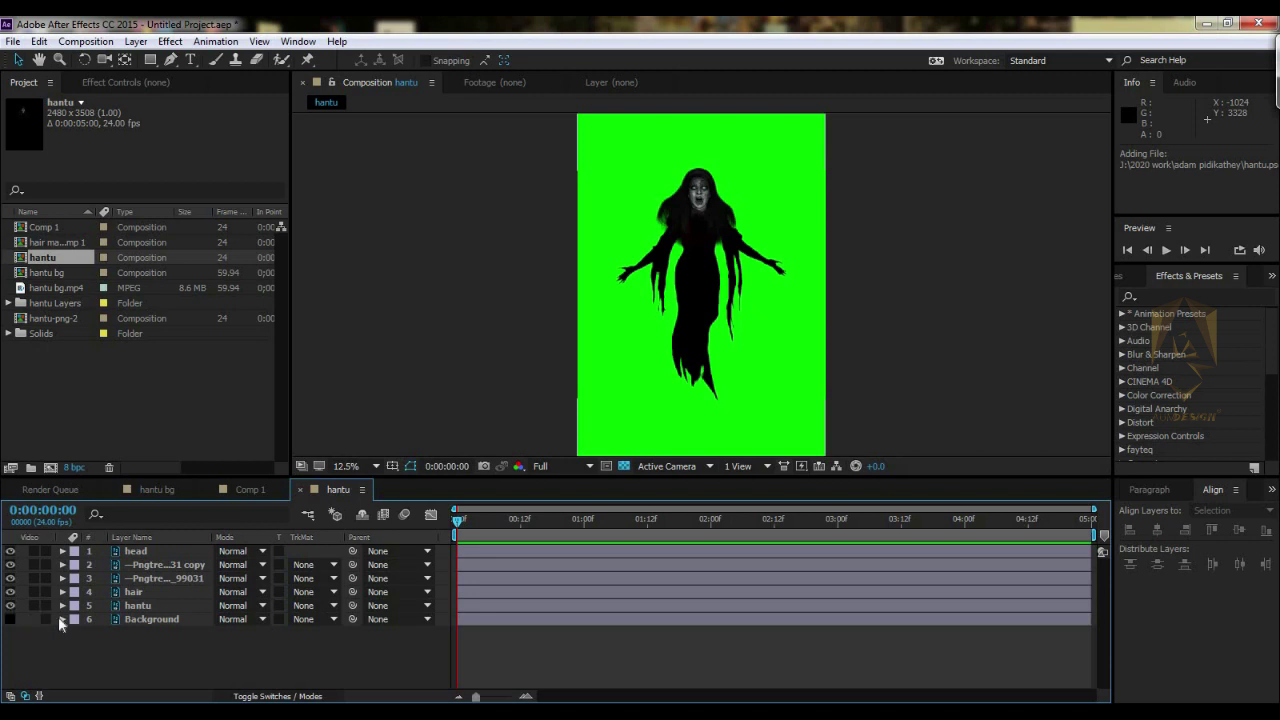
{"action": "left_click", "coordinate": [10, 619]}
{"action": "left_click", "coordinate": [152, 621]}
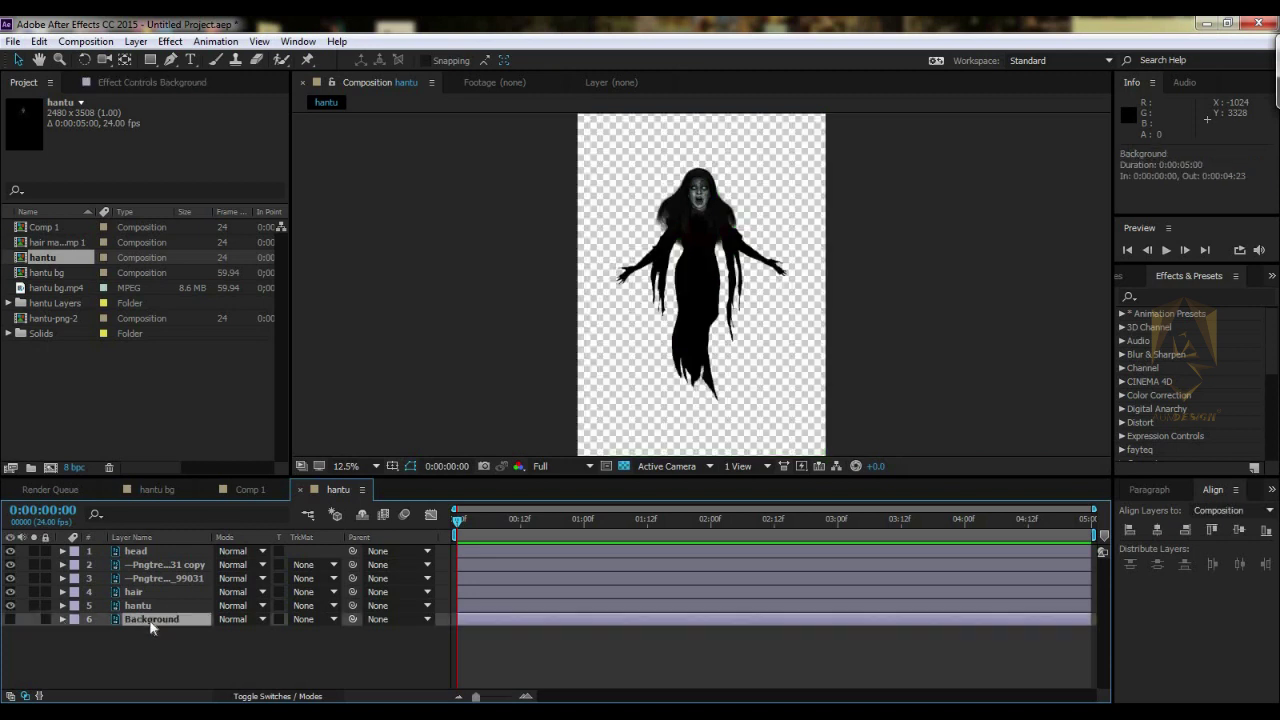
{"action": "key", "text": "Delete"}
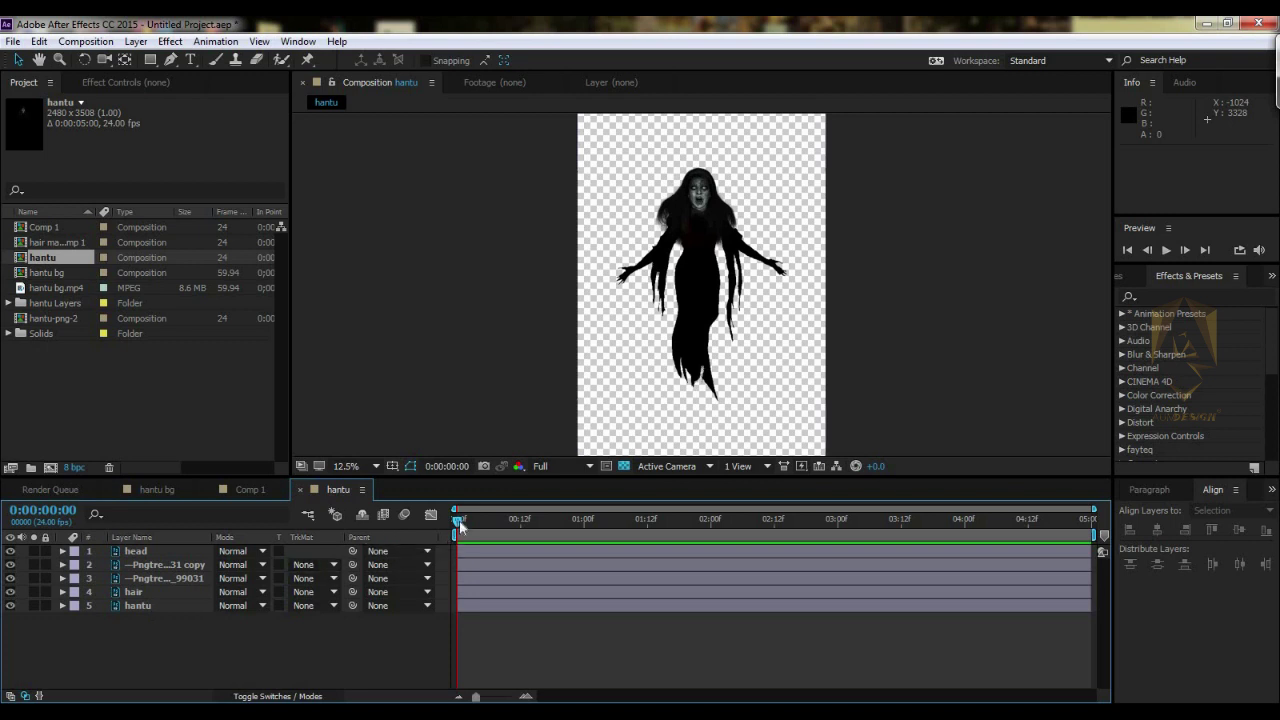
{"action": "left_click_drag", "start_coordinate": [460, 527], "coordinate": [360, 555]}
- Apply the aumdesign_hantu 'hantu body' preset (Turbulent Displace, Amount 25, Size 80) to the hantu layer
{"action": "left_click", "coordinate": [1122, 314]}
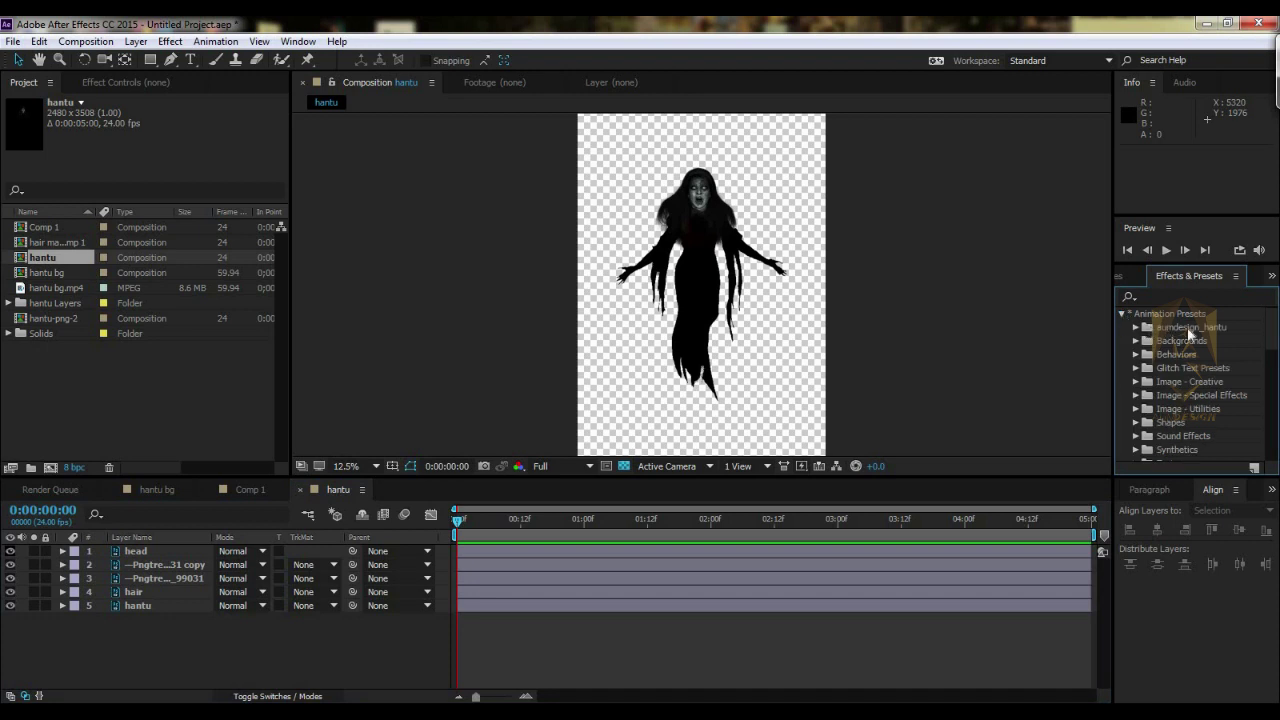
{"action": "left_click", "coordinate": [1136, 327]}
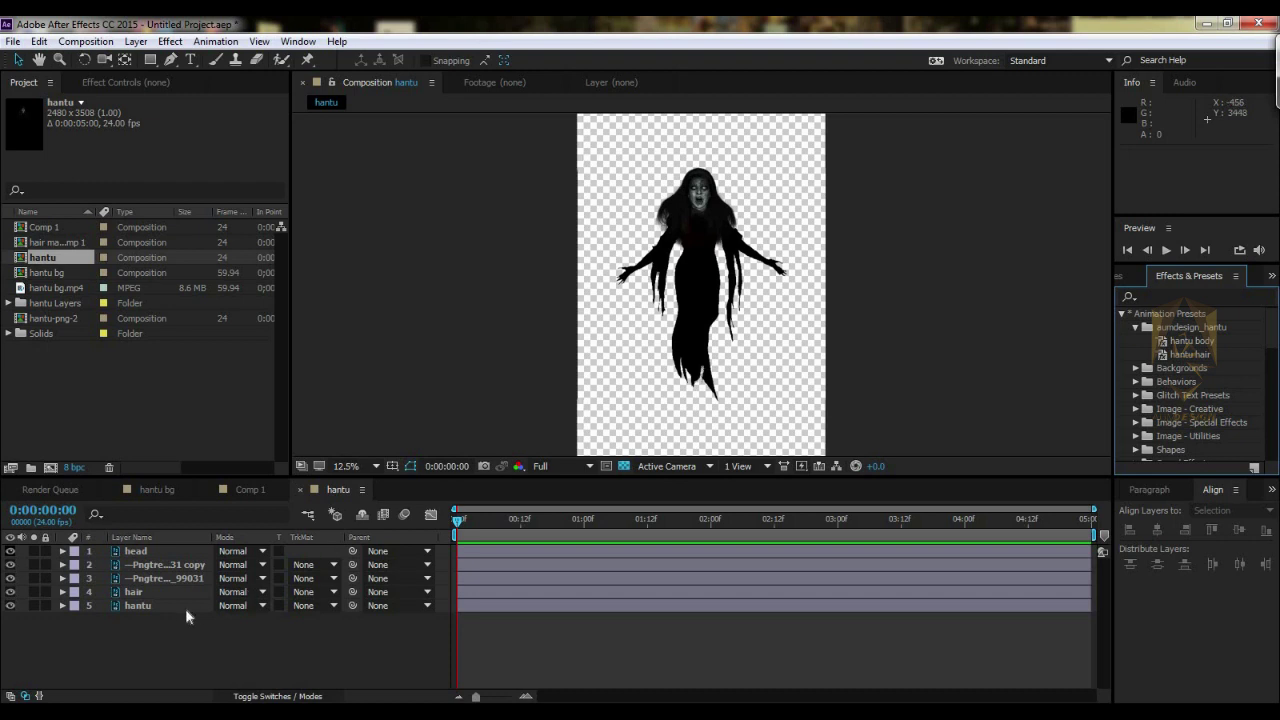
{"action": "mouse_move", "coordinate": [612, 522]}
{"action": "left_mouse_down"}
{"action": "mouse_move", "coordinate": [679, 524]}
{"action": "mouse_move", "coordinate": [614, 530]}
{"action": "mouse_move", "coordinate": [650, 527]}
{"action": "left_mouse_up"}
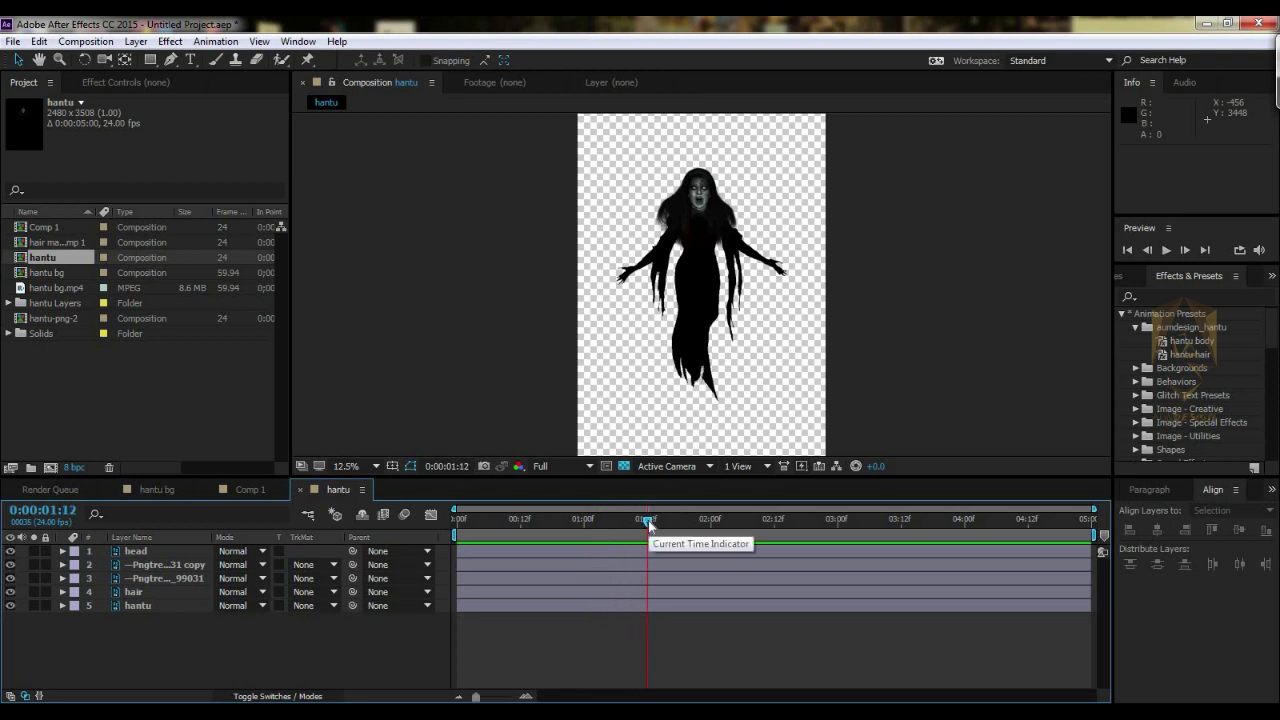
{"action": "left_click_drag", "start_coordinate": [648, 520], "coordinate": [650, 530]}
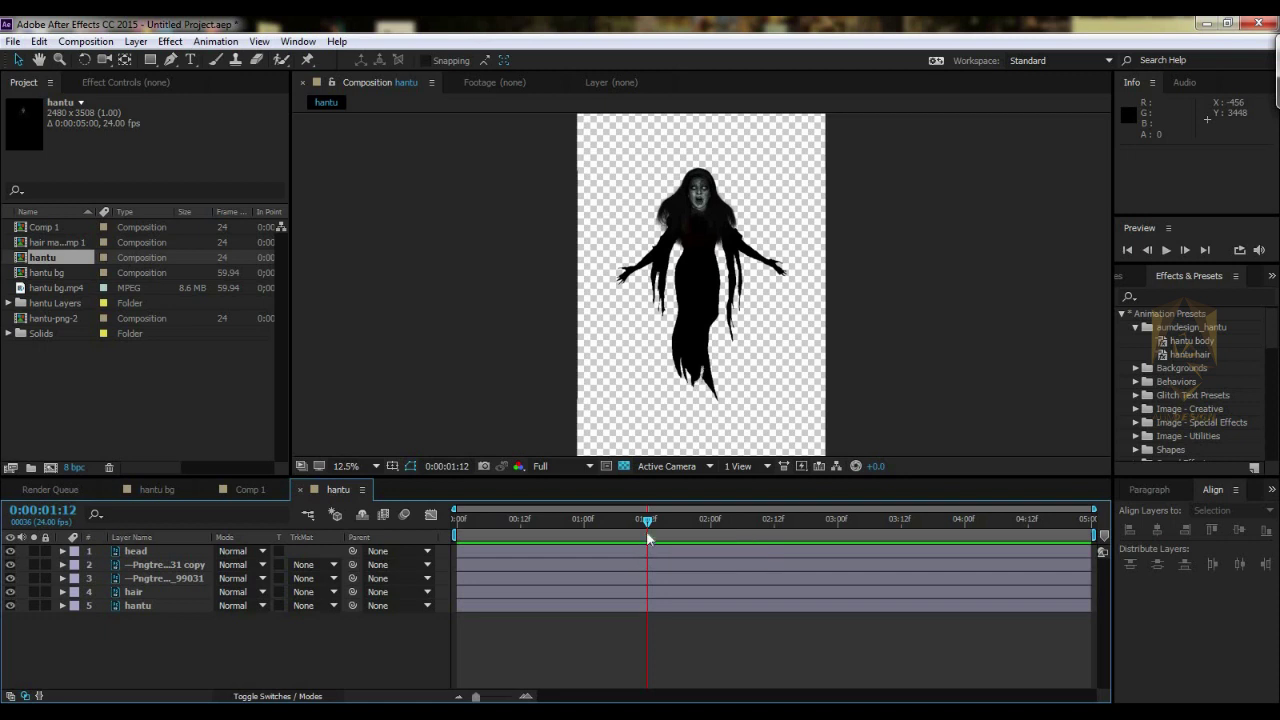
{"action": "left_click_drag", "start_coordinate": [493, 520], "coordinate": [442, 520]}
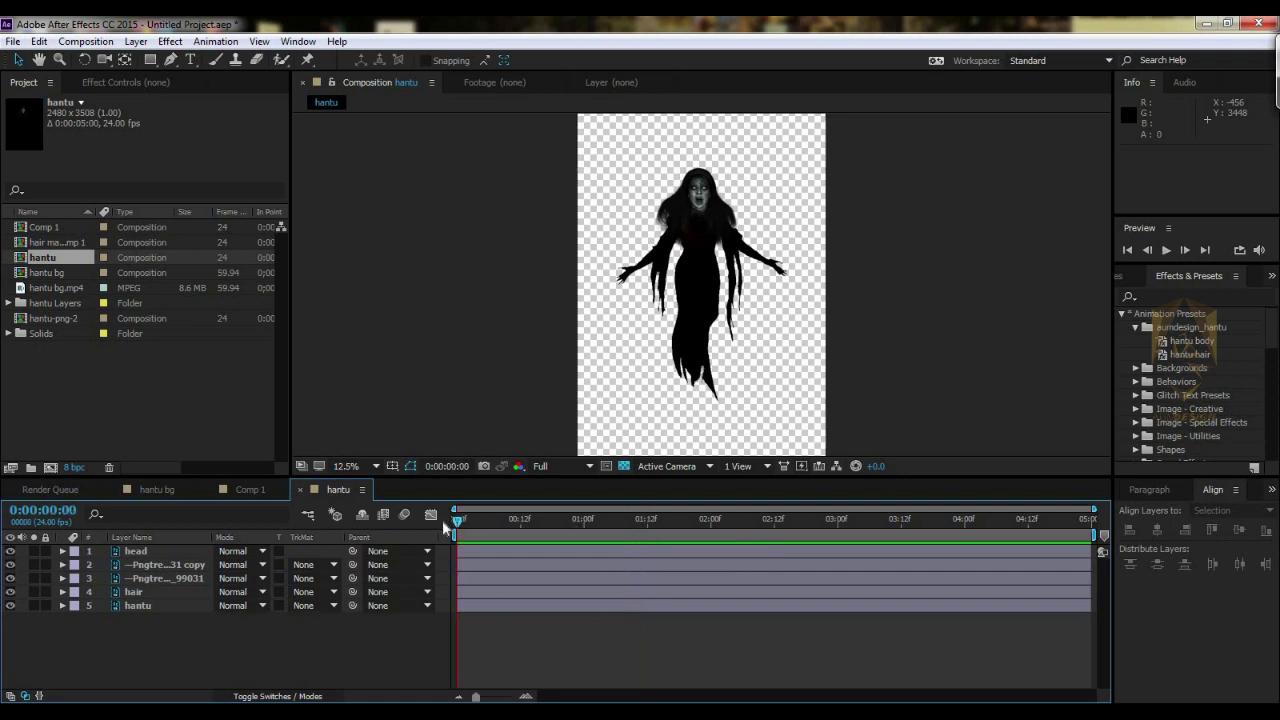
{"action": "left_click", "coordinate": [642, 519]}
{"action": "left_click_drag", "start_coordinate": [477, 525], "coordinate": [450, 522]}
{"action": "left_click", "coordinate": [190, 605]}
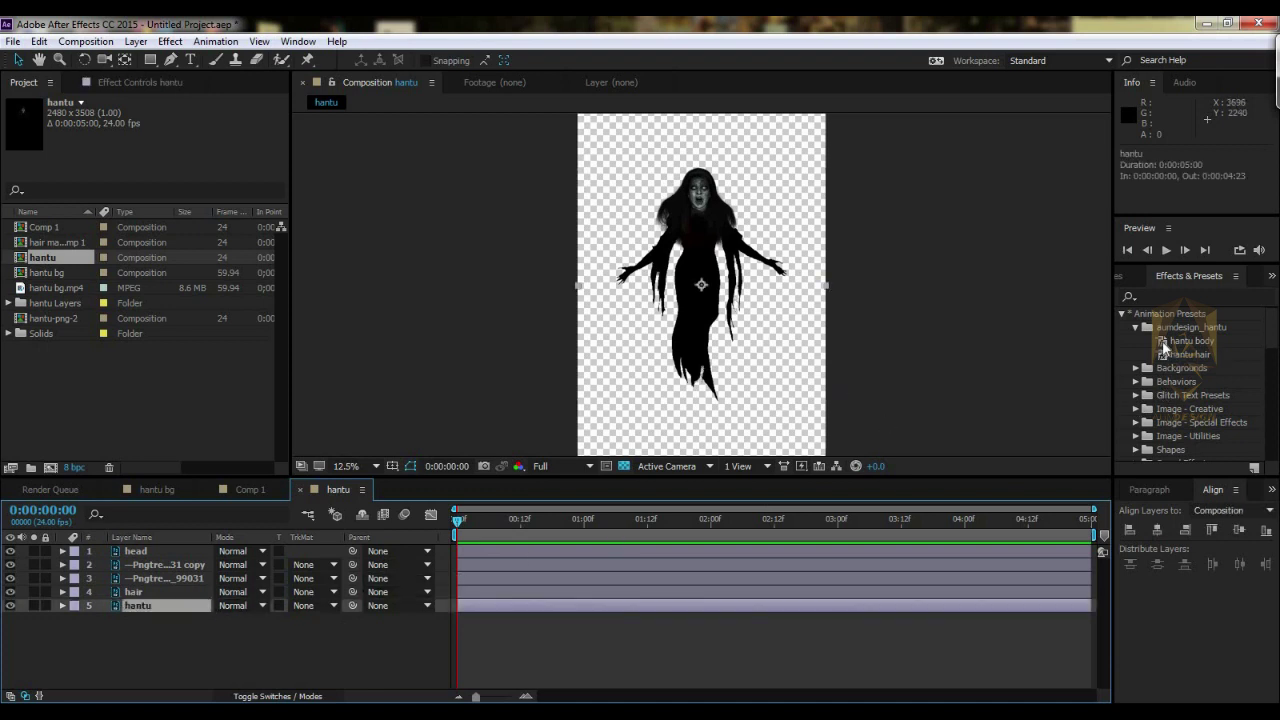
{"action": "mouse_move", "coordinate": [1163, 347]}
{"action": "left_mouse_down"}
{"action": "mouse_move", "coordinate": [515, 657]}
{"action": "mouse_move", "coordinate": [570, 659]}
{"action": "left_mouse_up"}
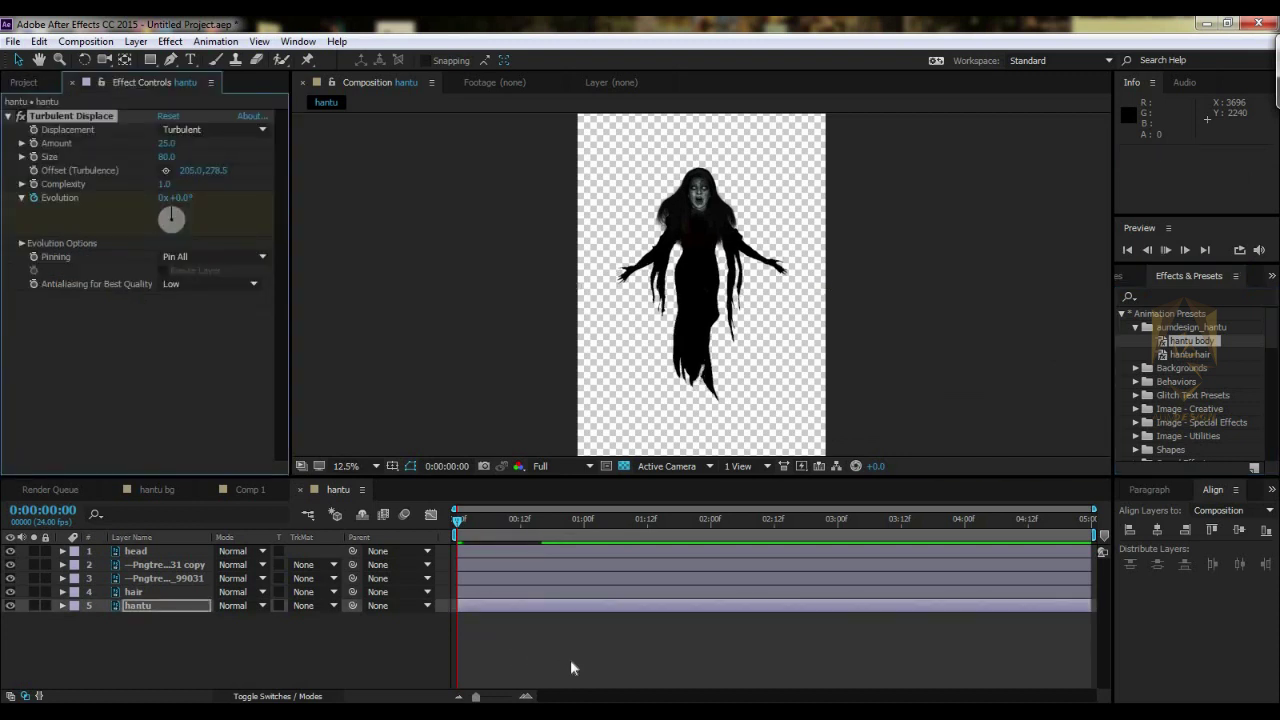
- Preview the hantu layer's Turbulent Displace distortion, then select the hair layer
{"action": "key", "text": "space"}
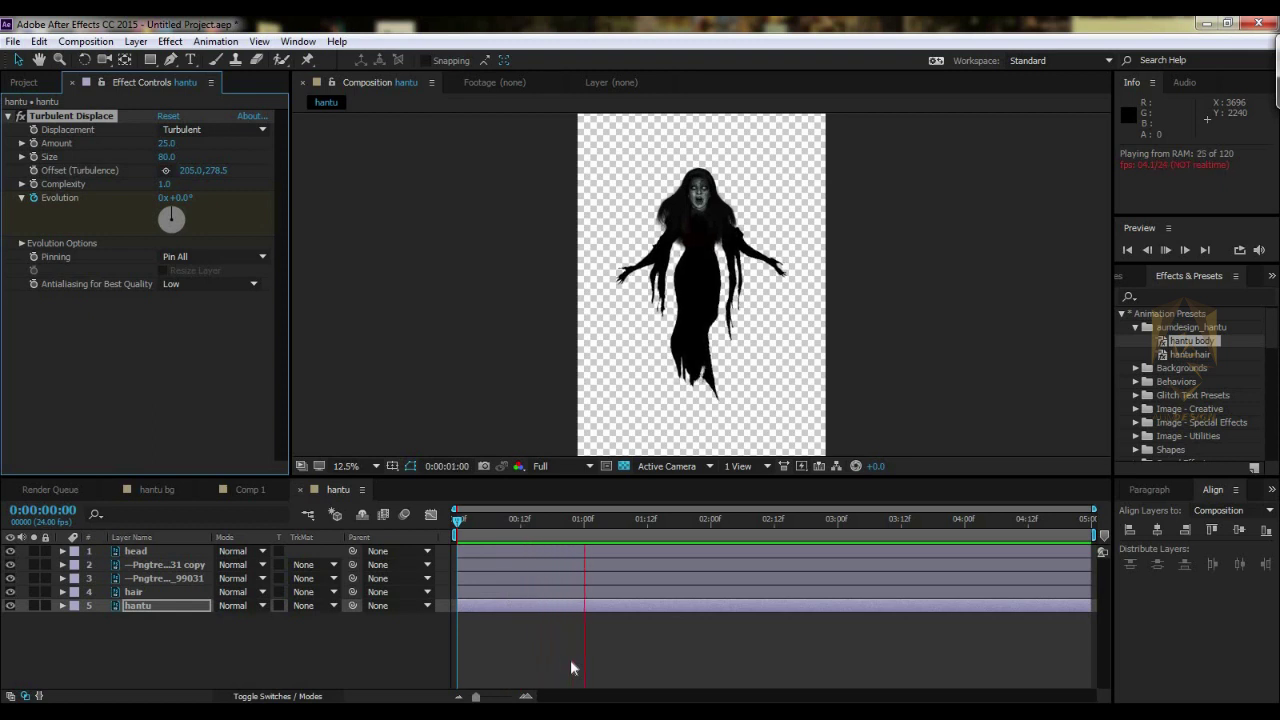
{"action": "key", "text": "space"}
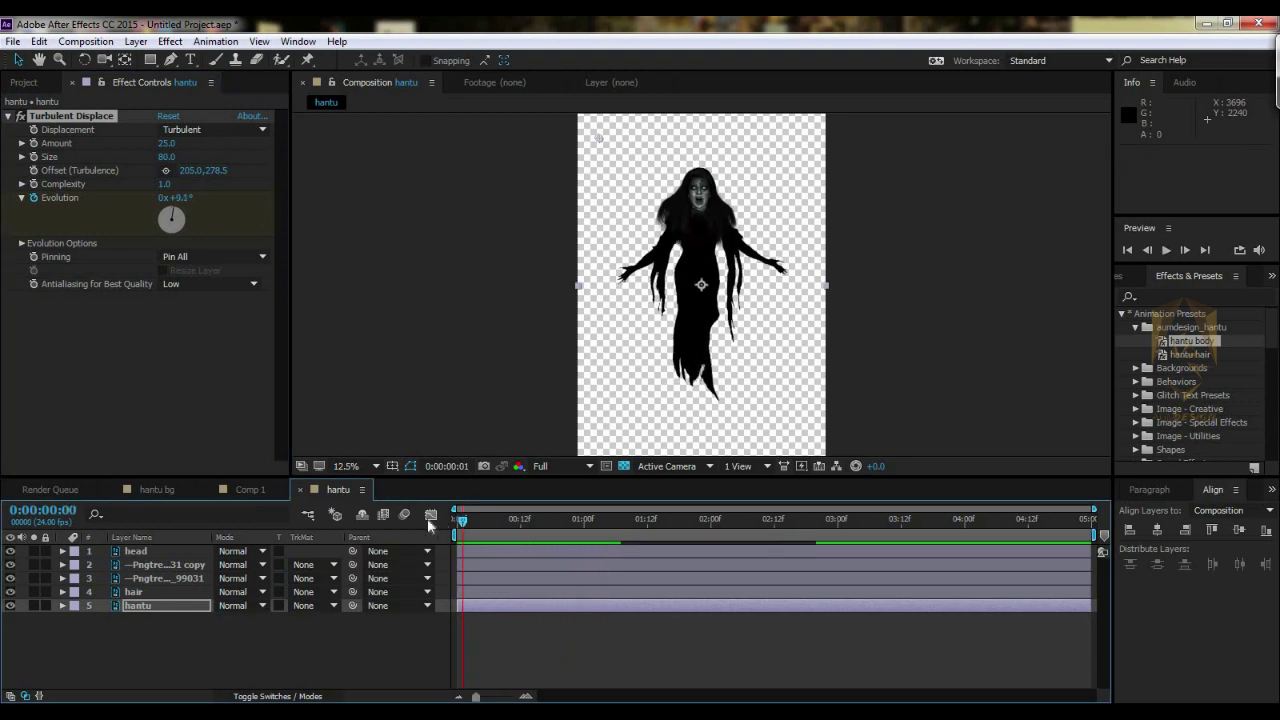
{"action": "left_click", "coordinate": [160, 590]}
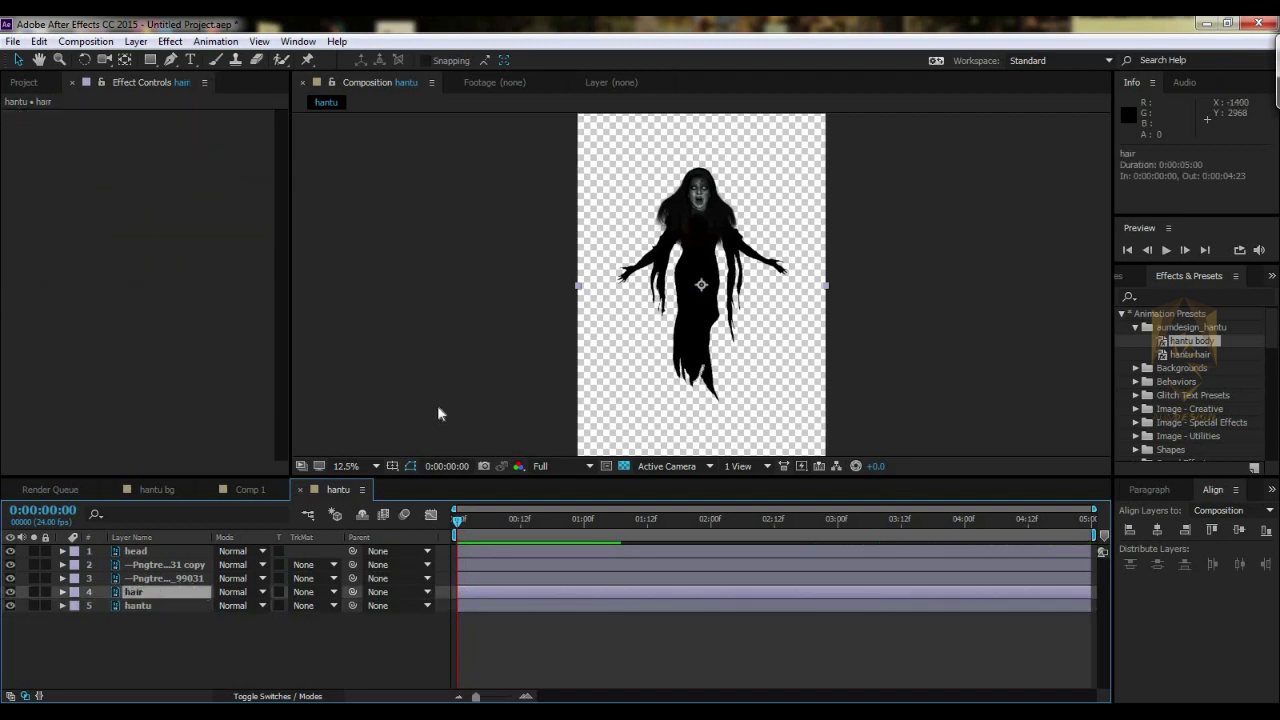
- Apply the hantu hair preset (Turbulent Displace, Size 131) to each of the hair layers
{"action": "left_click", "coordinate": [175, 564], "text": "shift"}
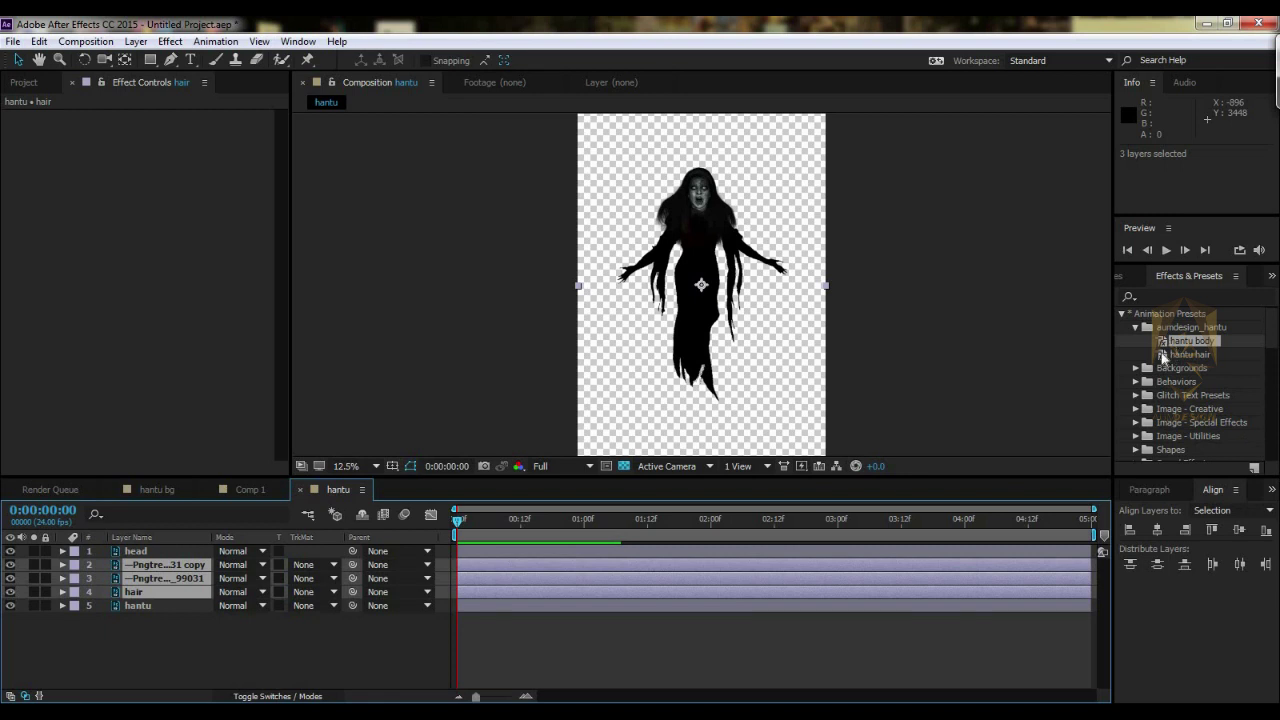
{"action": "left_click_drag", "start_coordinate": [1162, 356], "coordinate": [514, 562]}
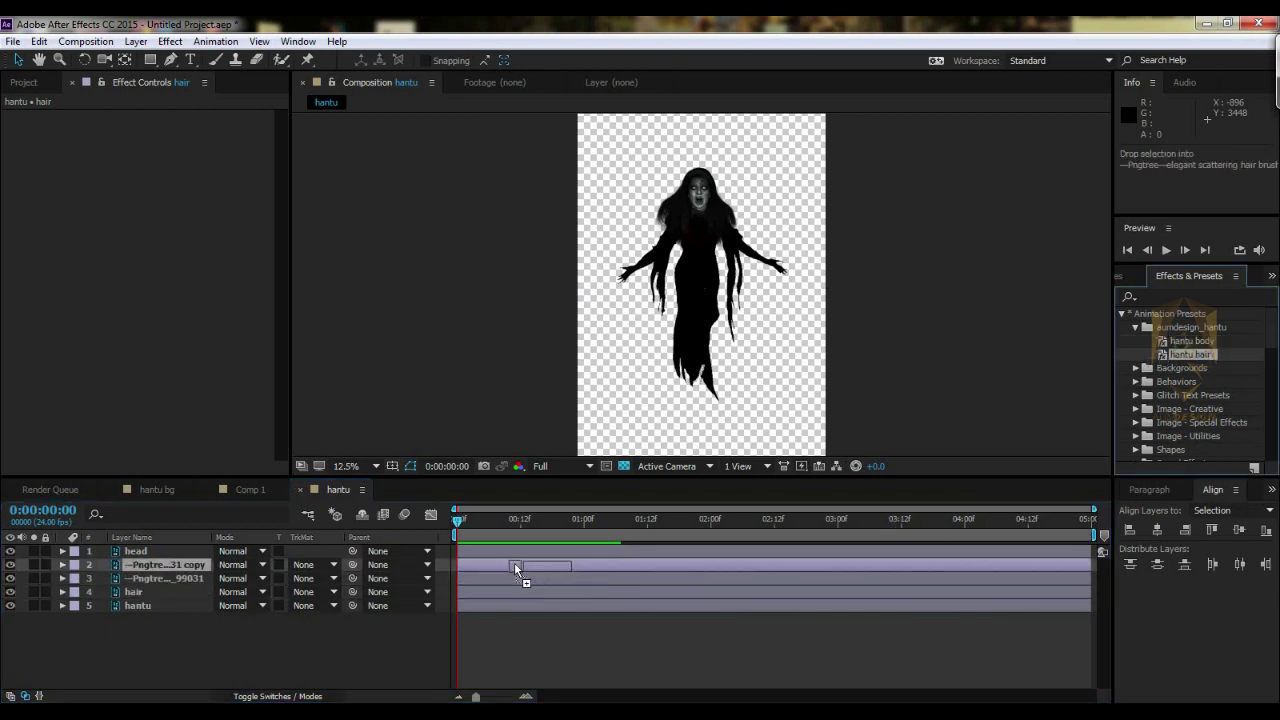
{"action": "left_click_drag", "start_coordinate": [514, 562], "coordinate": [464, 566]}
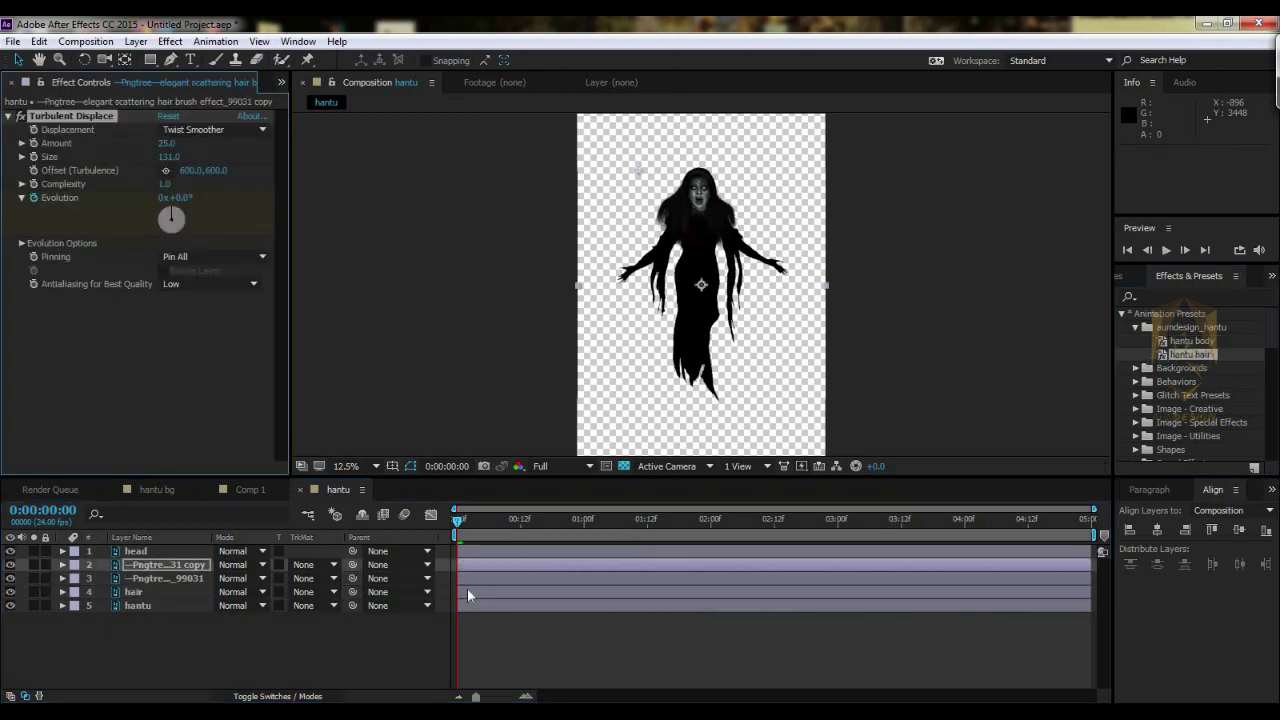
{"action": "left_click", "coordinate": [187, 578]}
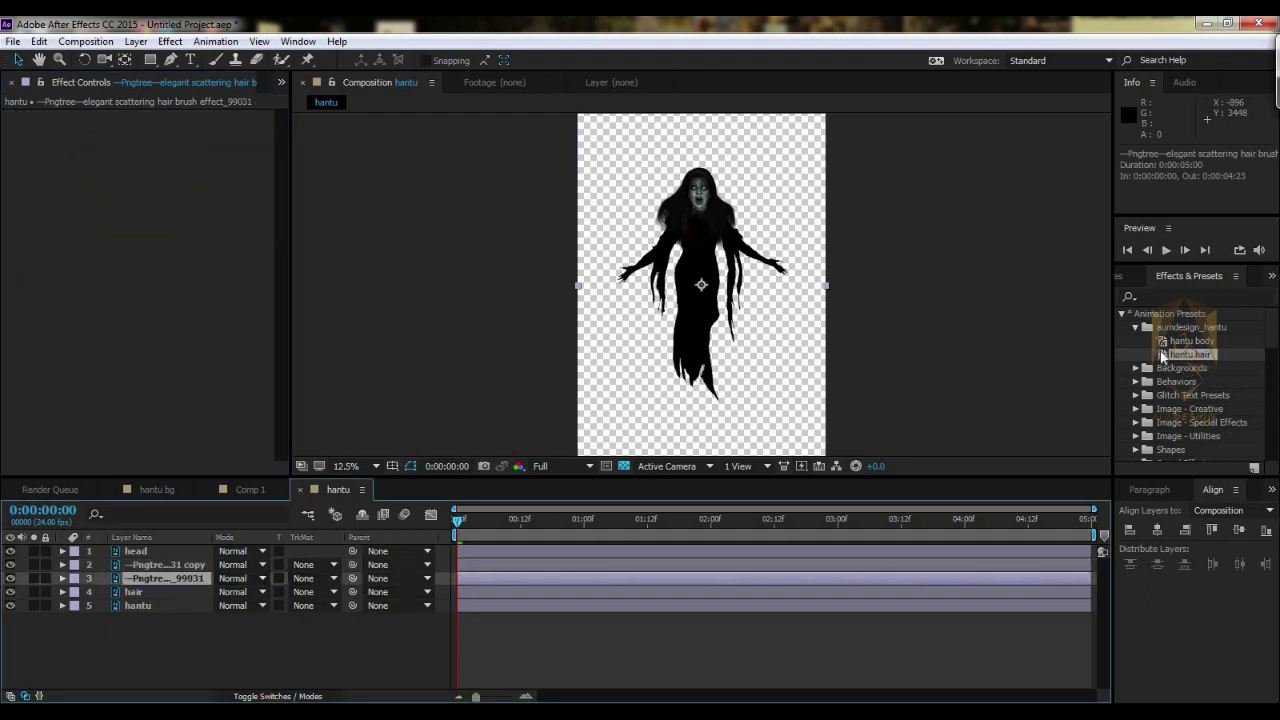
{"action": "left_click_drag", "start_coordinate": [1155, 360], "coordinate": [509, 575]}
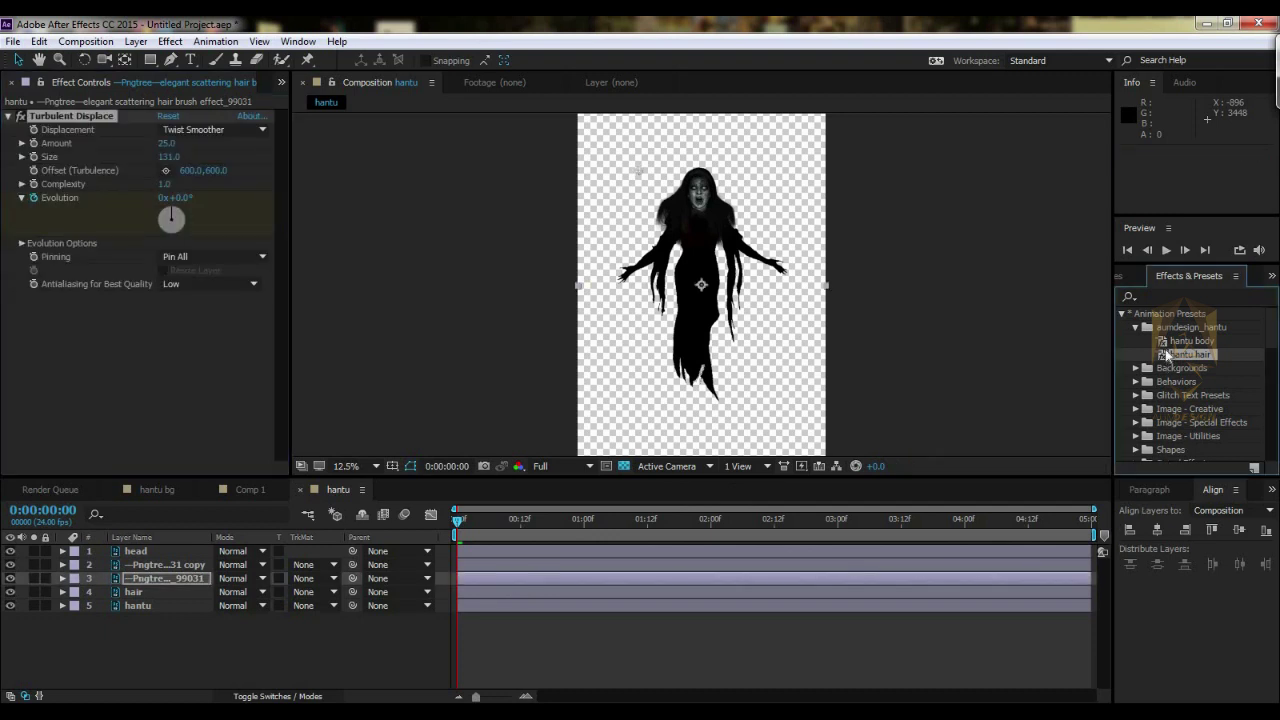
{"action": "left_click_drag", "start_coordinate": [1166, 360], "coordinate": [487, 591]}
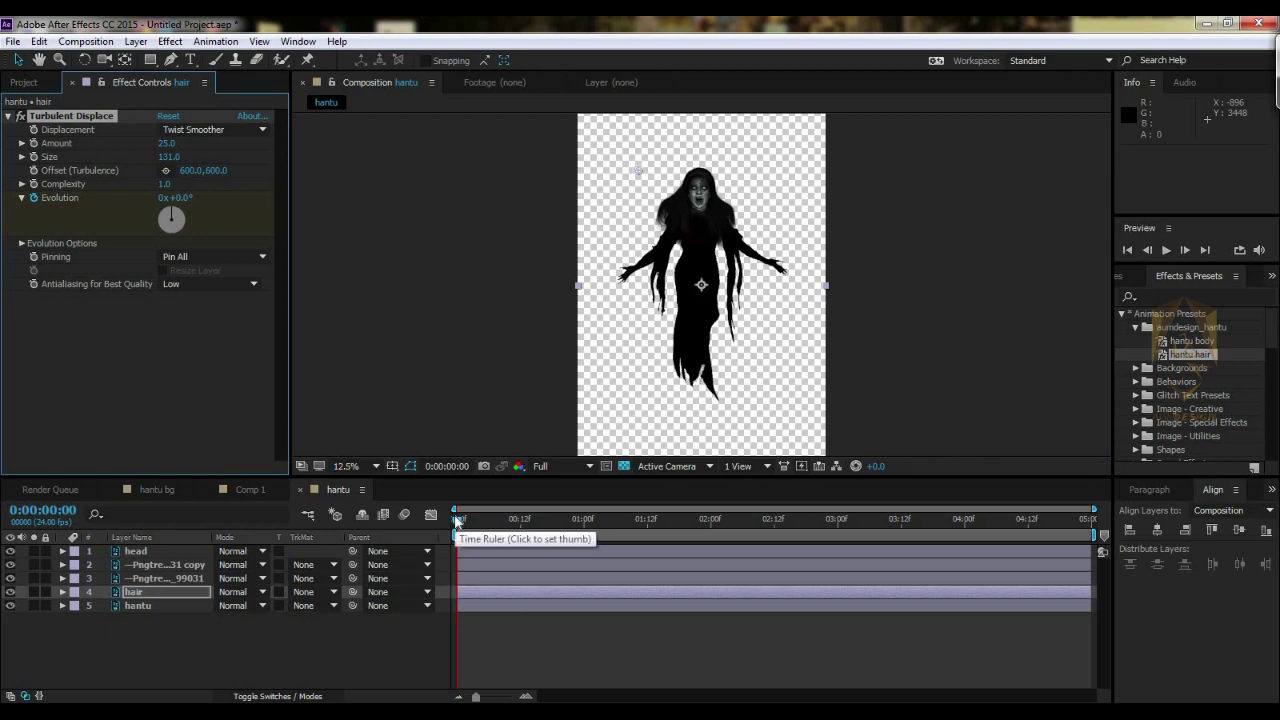
- Preview the hair animation and scrub back to the first frame
{"action": "key", "text": "space"}
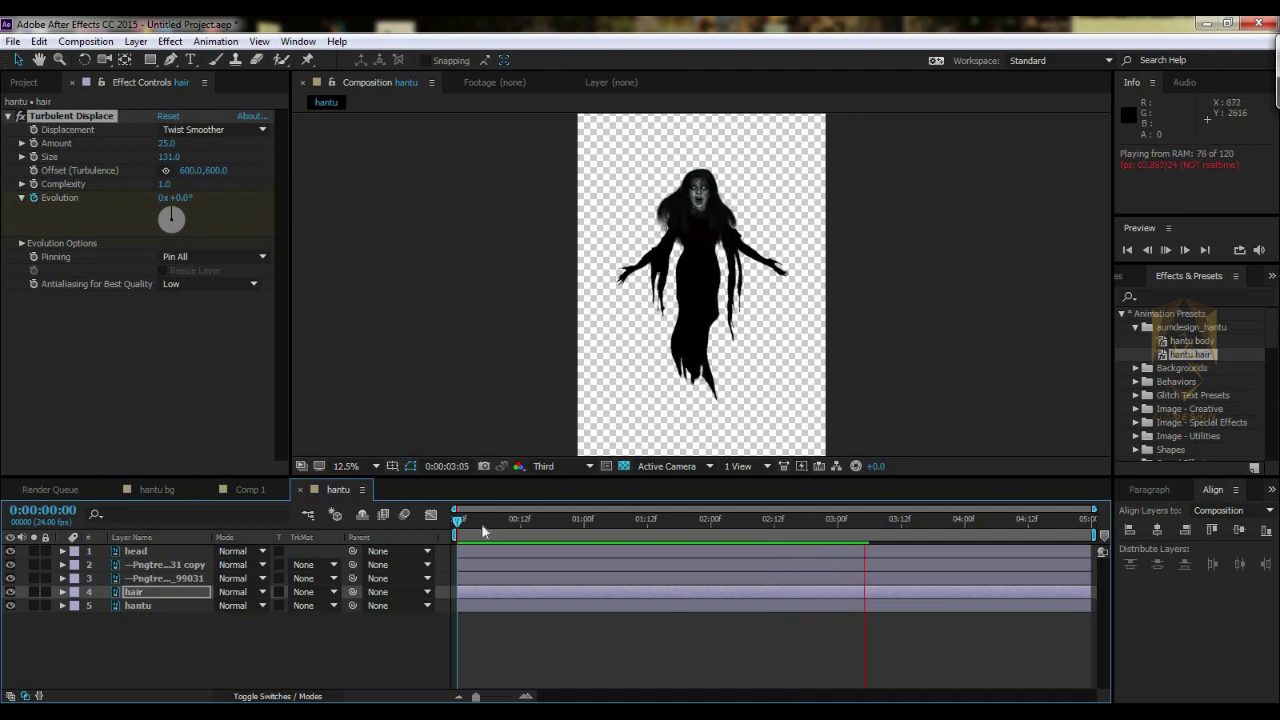
{"action": "key", "text": "space"}
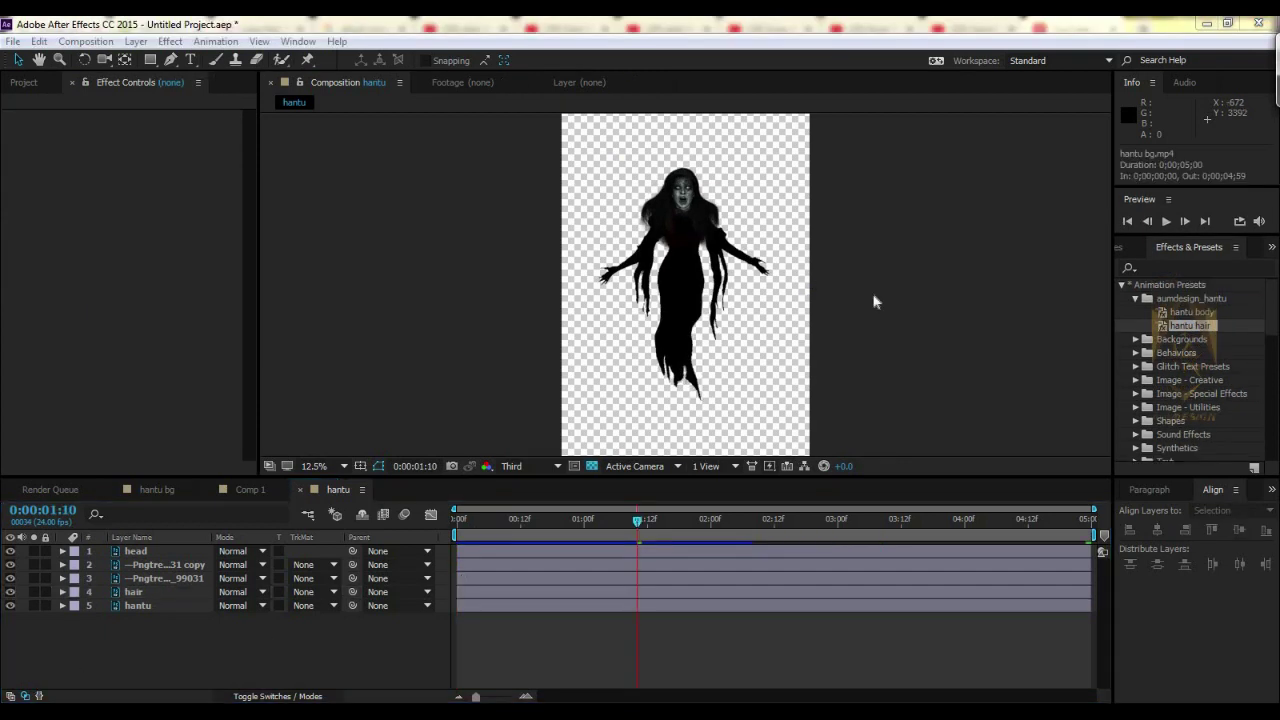
{"action": "left_click", "coordinate": [459, 526]}
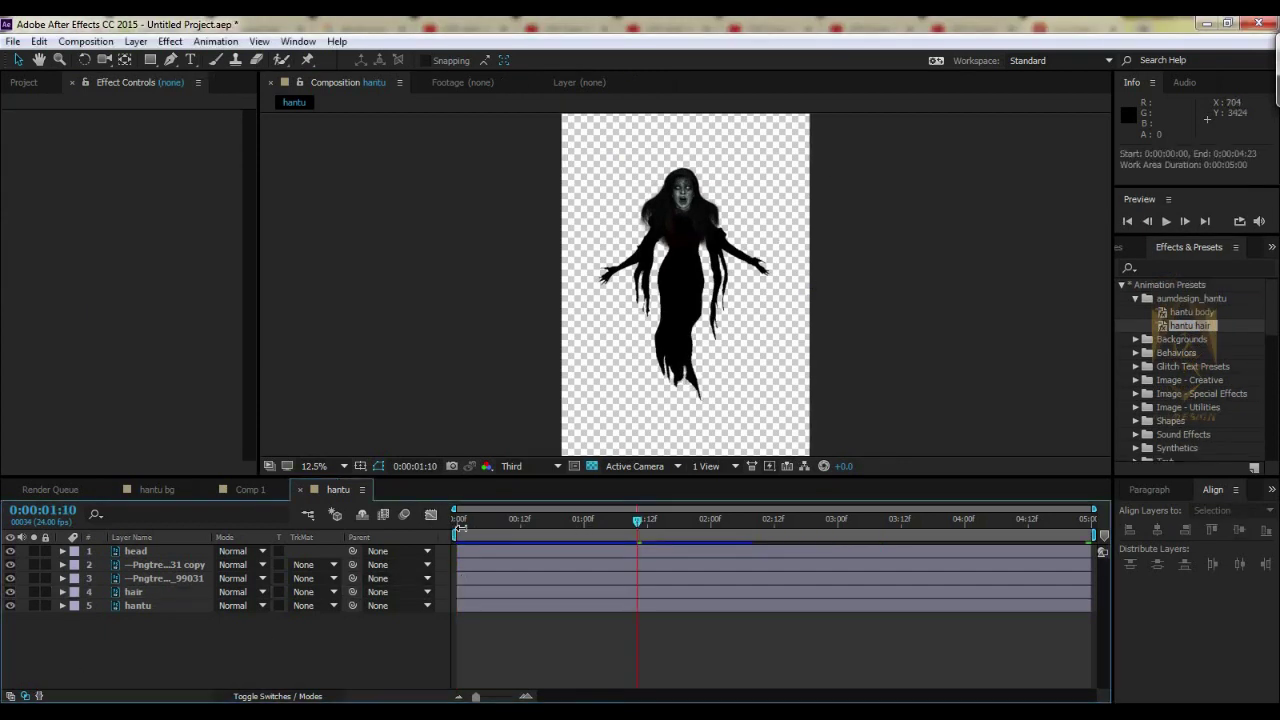
{"action": "mouse_move", "coordinate": [459, 522]}
{"action": "left_mouse_down"}
{"action": "mouse_move", "coordinate": [686, 517]}
{"action": "mouse_move", "coordinate": [409, 545]}
{"action": "left_mouse_up"}
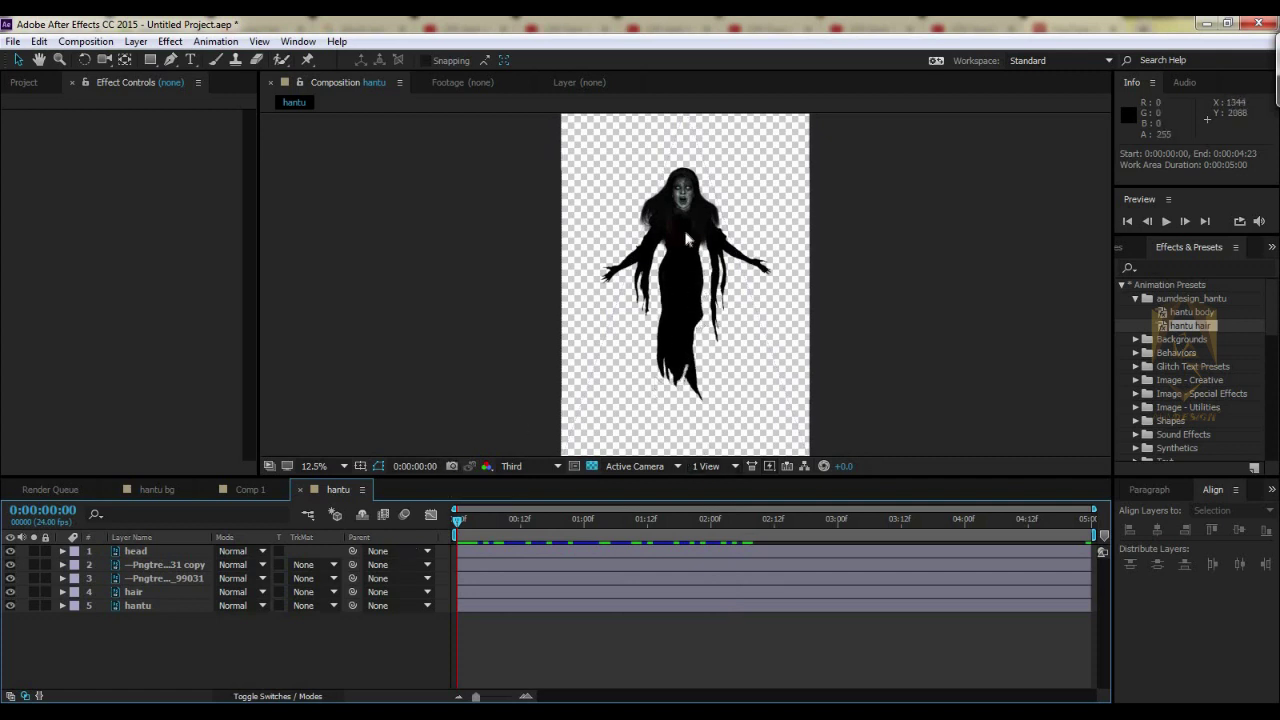
- Add the Dark Smoke green-screen clip to hantu as the top layer
{"action": "left_click", "coordinate": [24, 84]}
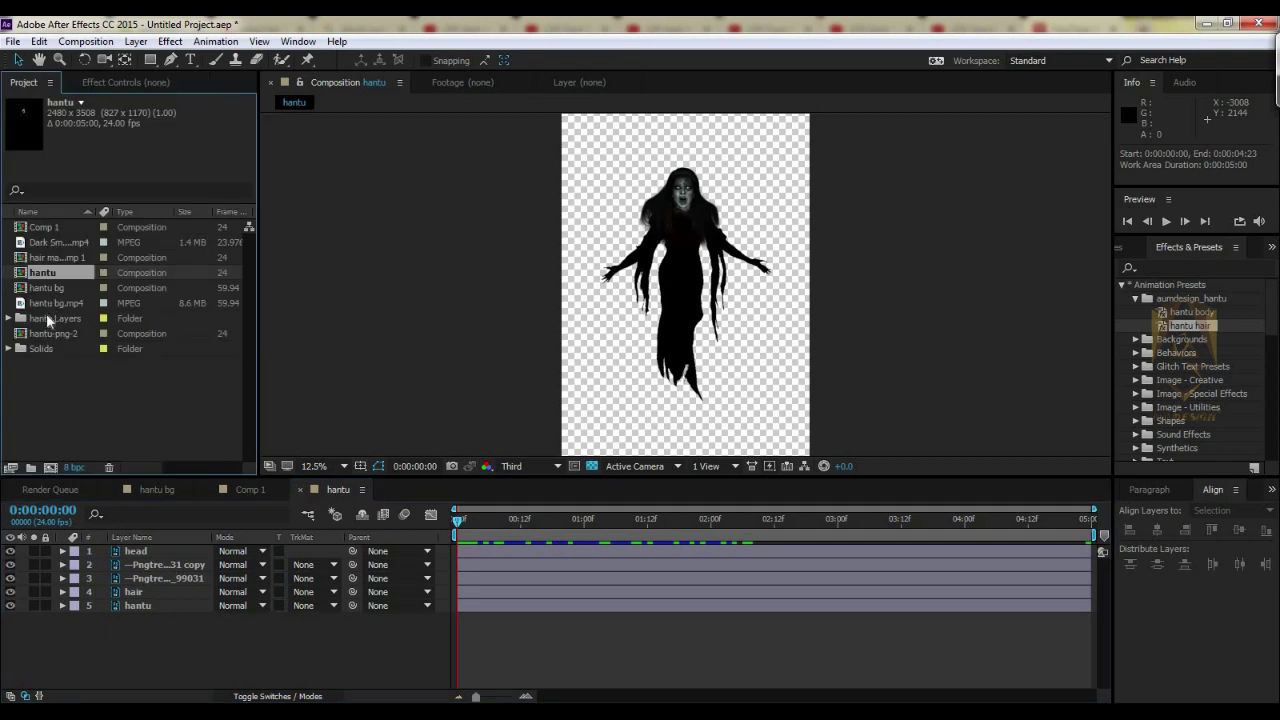
{"action": "left_click", "coordinate": [55, 241]}
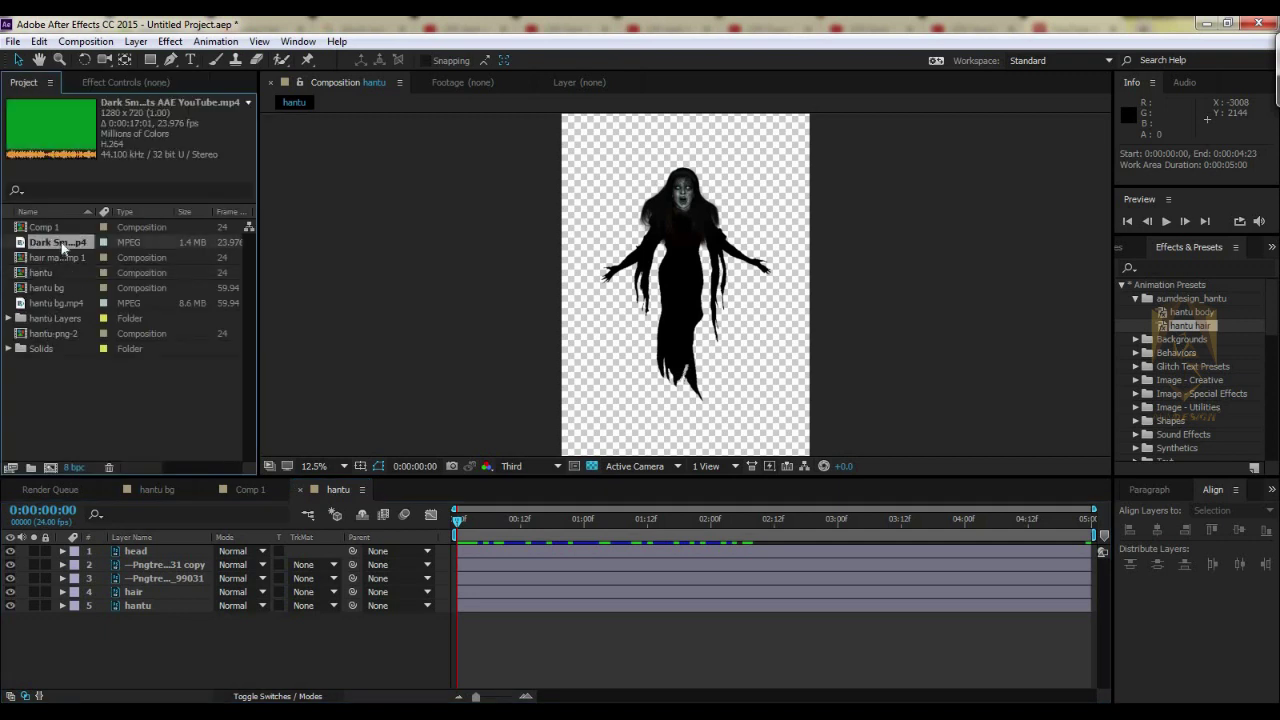
{"action": "left_click", "coordinate": [55, 257], "text": "shift"}
{"action": "mouse_move", "coordinate": [55, 257]}
{"action": "left_mouse_down"}
{"action": "mouse_move", "coordinate": [60, 450]}
{"action": "mouse_move", "coordinate": [82, 545]}
{"action": "left_mouse_up"}
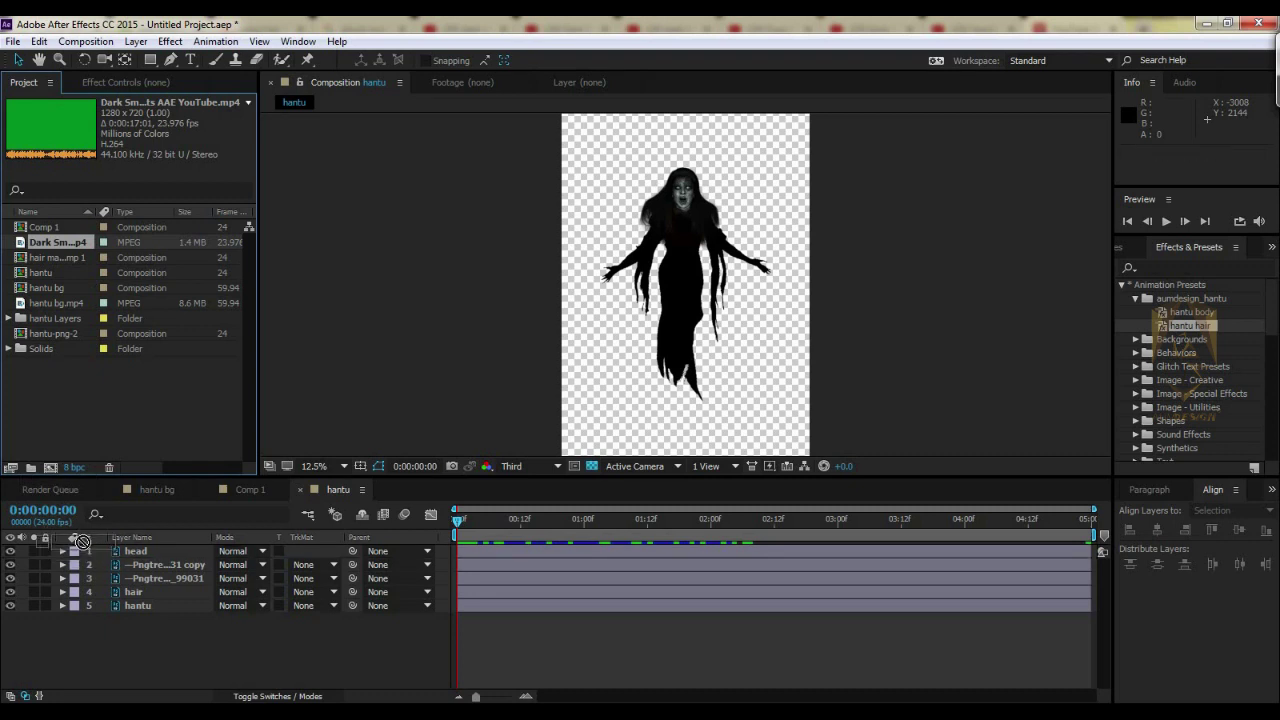
{"action": "left_click_drag", "start_coordinate": [82, 545], "coordinate": [92, 552]}
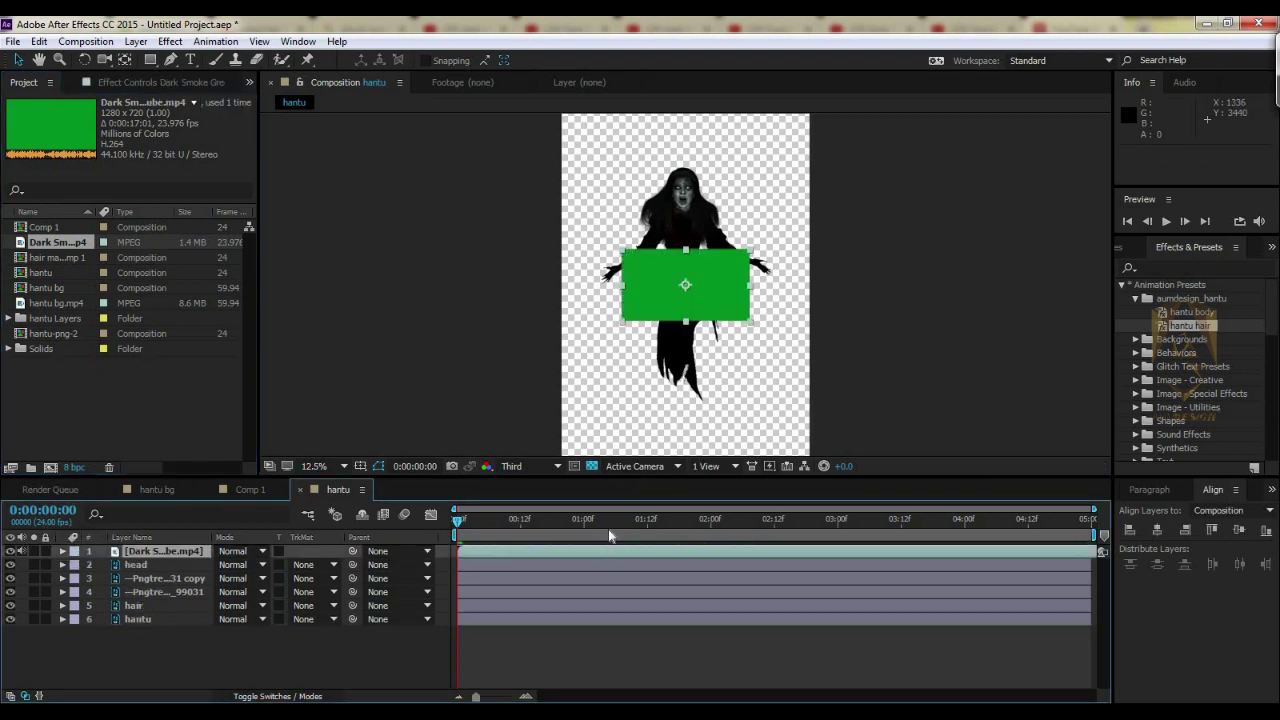
- Slide the Dark Smoke layer earlier in time so it starts near the comp start
{"action": "left_click_drag", "start_coordinate": [609, 529], "coordinate": [642, 529]}
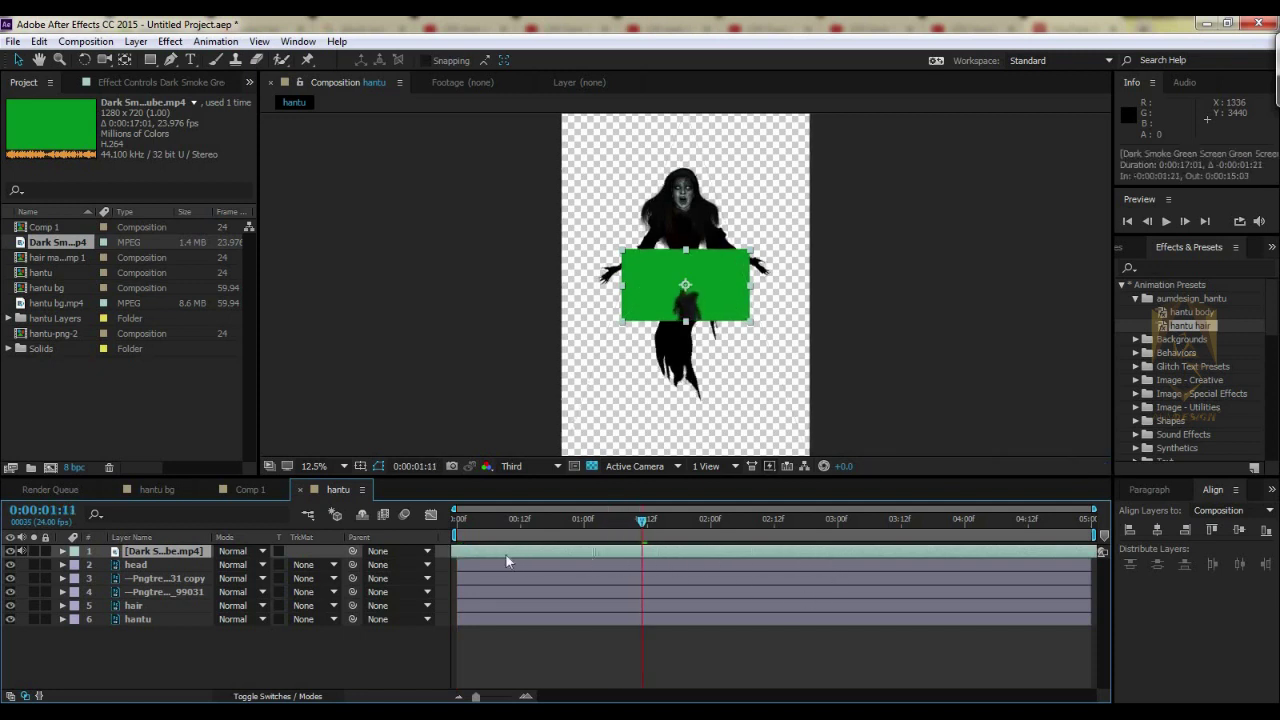
{"action": "left_click_drag", "start_coordinate": [506, 560], "coordinate": [291, 549]}
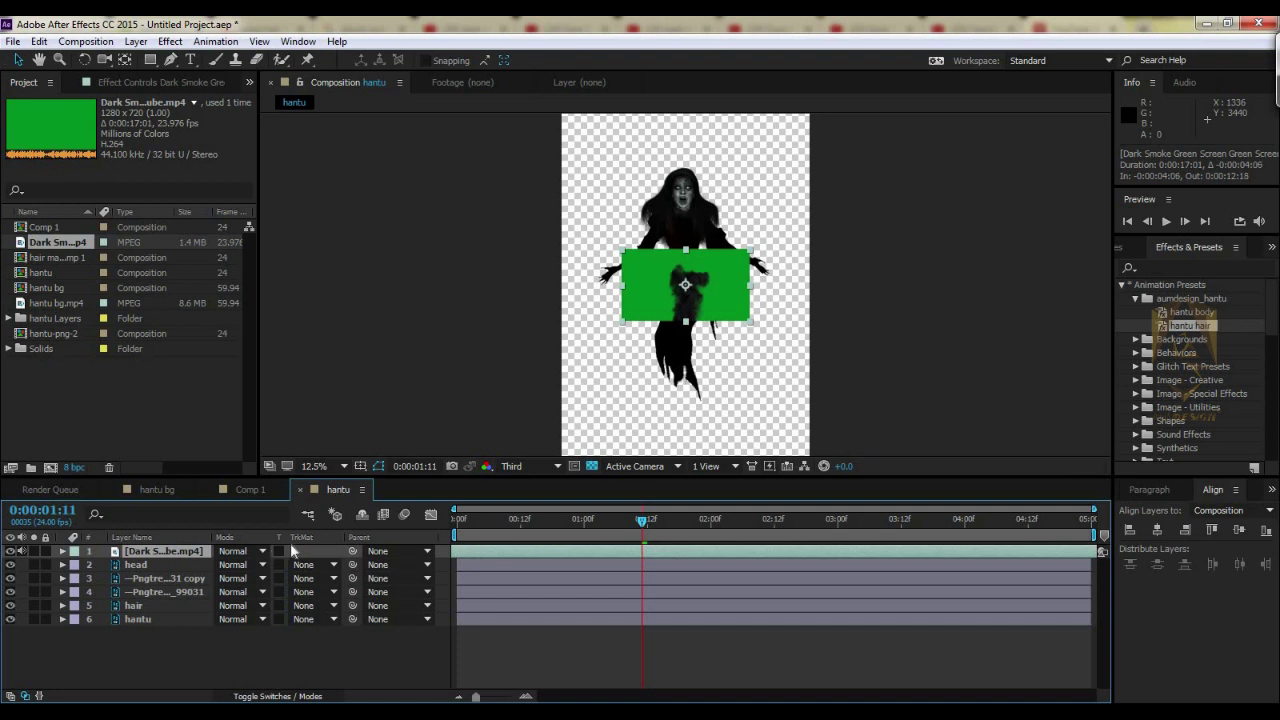
{"action": "mouse_move", "coordinate": [668, 550]}
{"action": "left_mouse_down"}
{"action": "mouse_move", "coordinate": [686, 550]}
{"action": "mouse_move", "coordinate": [603, 557]}
{"action": "left_mouse_up"}
{"action": "left_click_drag", "start_coordinate": [554, 521], "coordinate": [407, 522]}
{"action": "left_click_drag", "start_coordinate": [557, 553], "coordinate": [145, 572]}
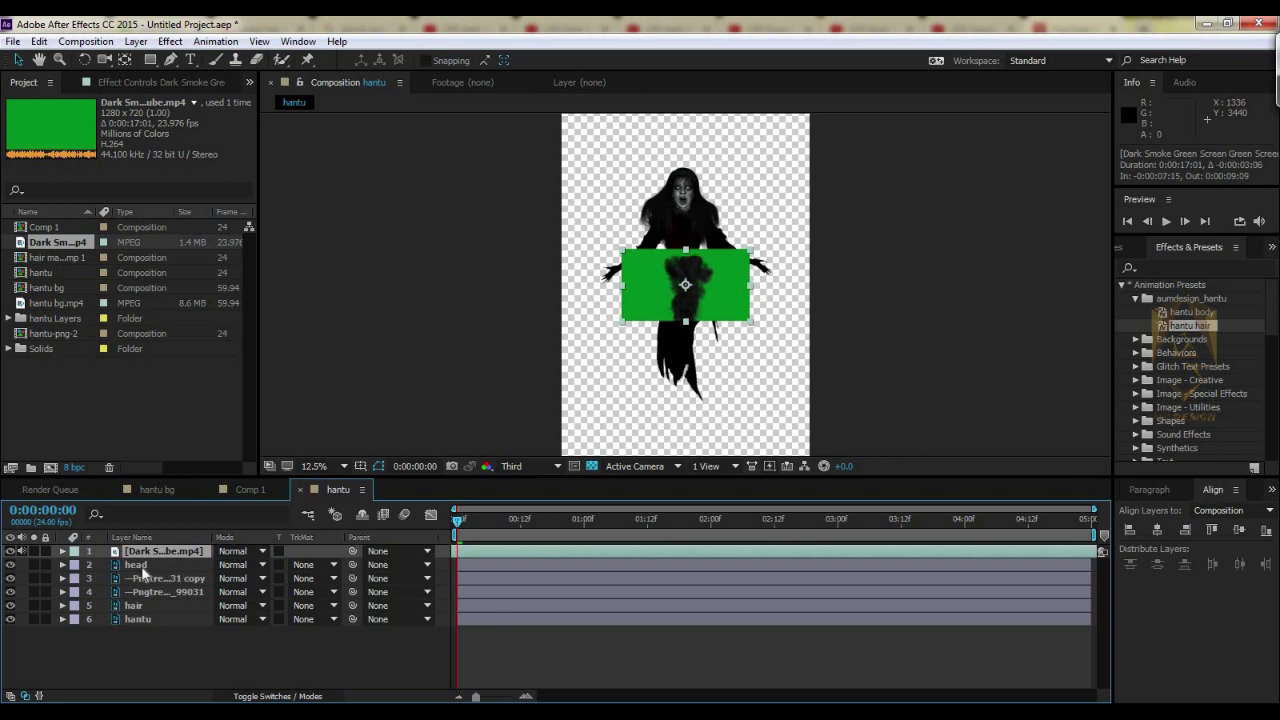
{"action": "left_click_drag", "start_coordinate": [103, 578], "coordinate": [4, 585]}
{"action": "left_click_drag", "start_coordinate": [658, 548], "coordinate": [611, 557]}
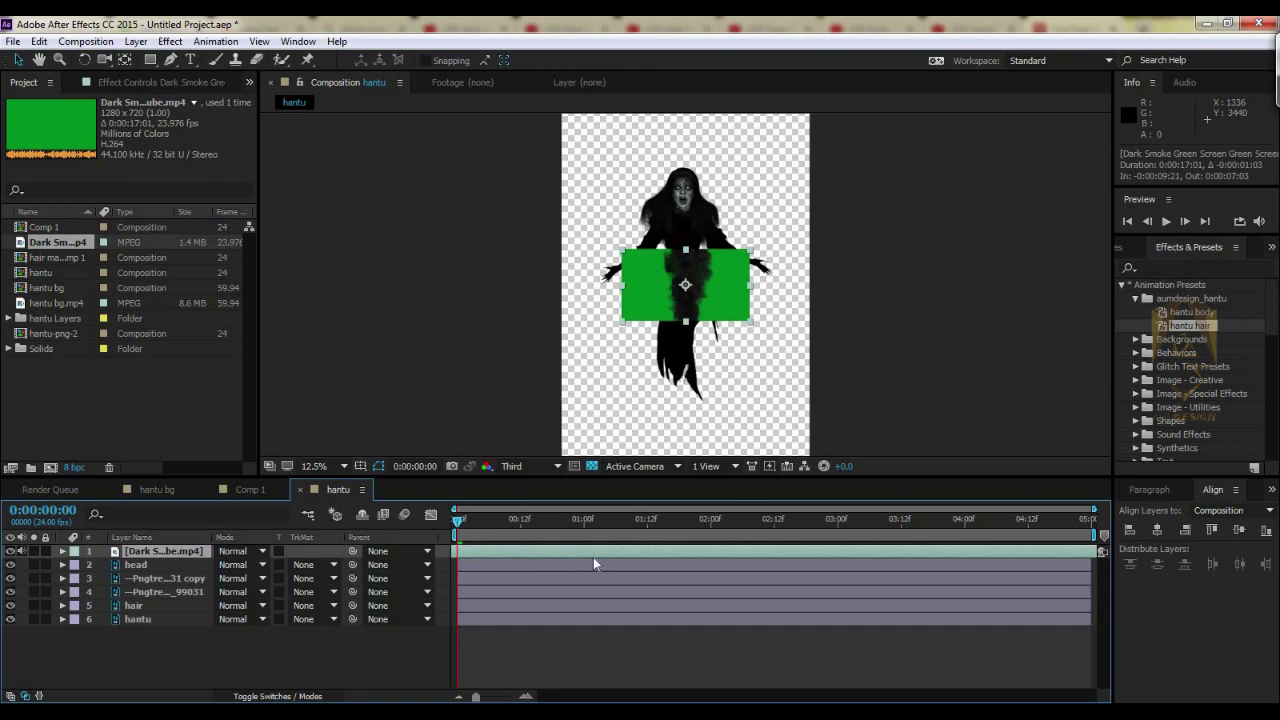
- Duplicate the Dark Smoke layer, then delete the extra copy
{"action": "key", "text": "ctrl+d"}
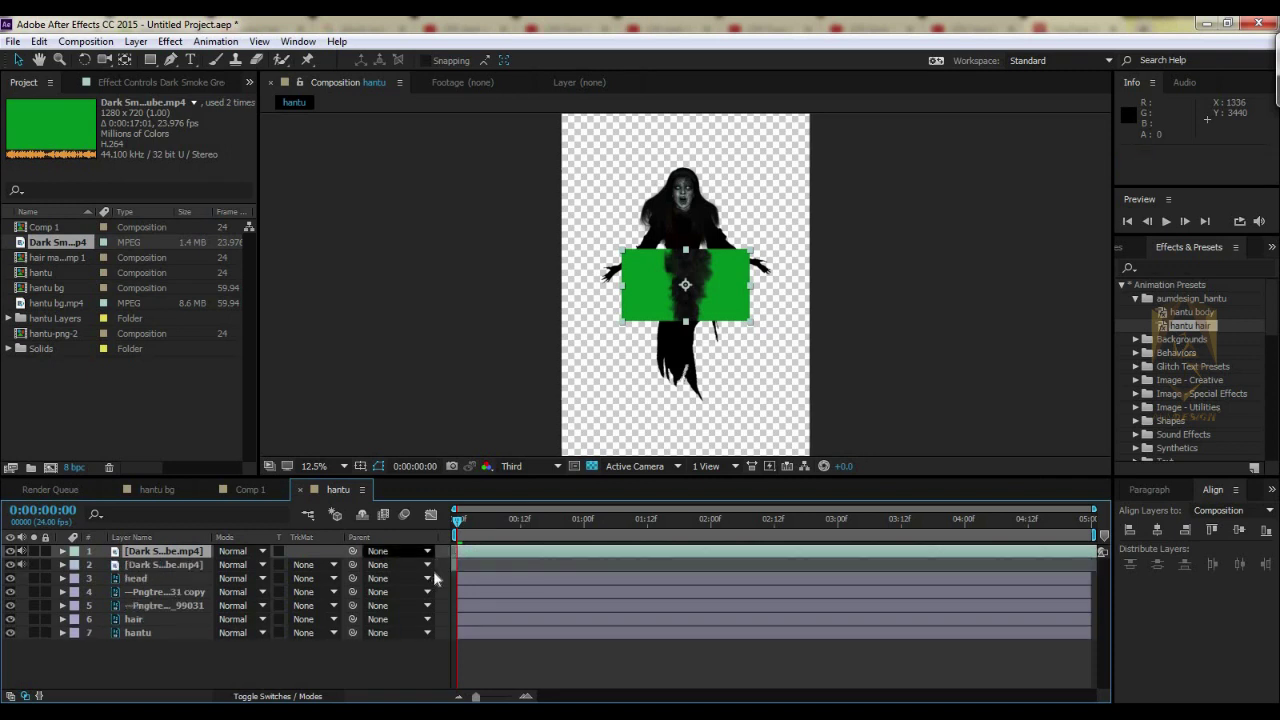
{"action": "left_click", "coordinate": [453, 568]}
{"action": "left_click", "coordinate": [453, 566]}
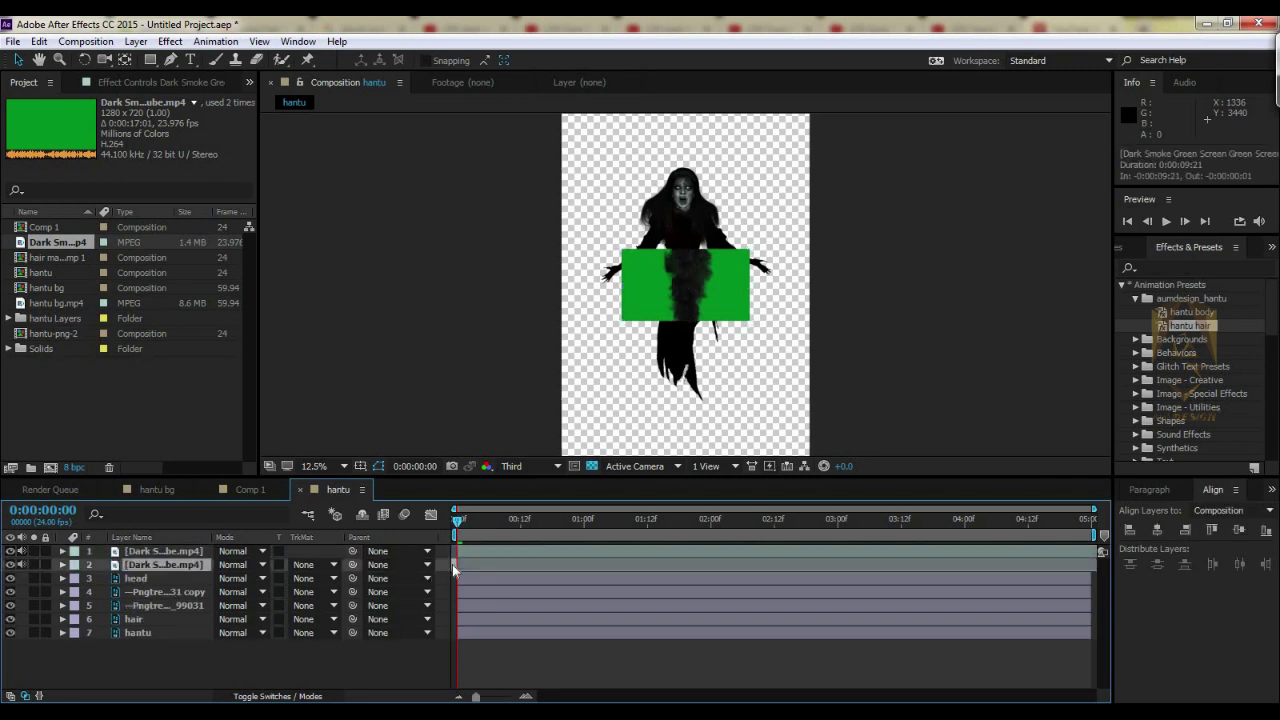
{"action": "key", "text": "Delete"}
- Undo the accidental layer duplications, keeping one Dark Smoke layer, and return to 0:00:00:00
{"action": "left_click", "coordinate": [1100, 521]}
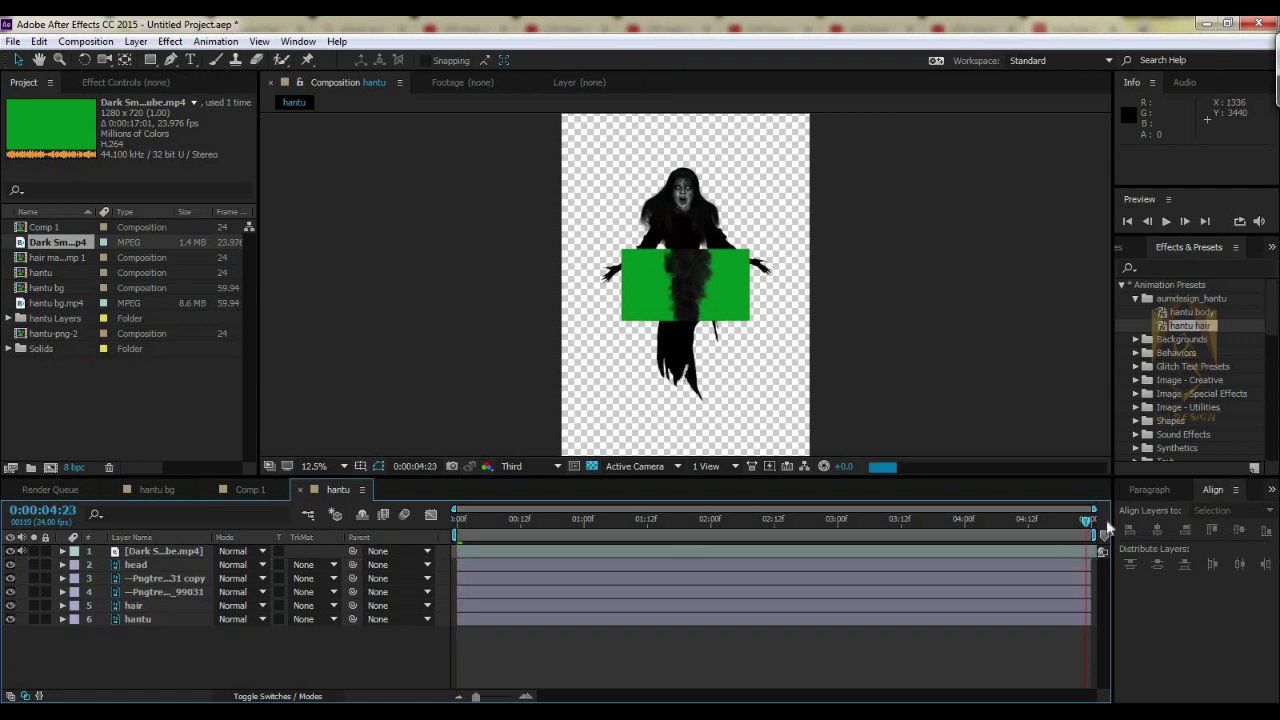
{"action": "key", "text": "ctrl+a"}
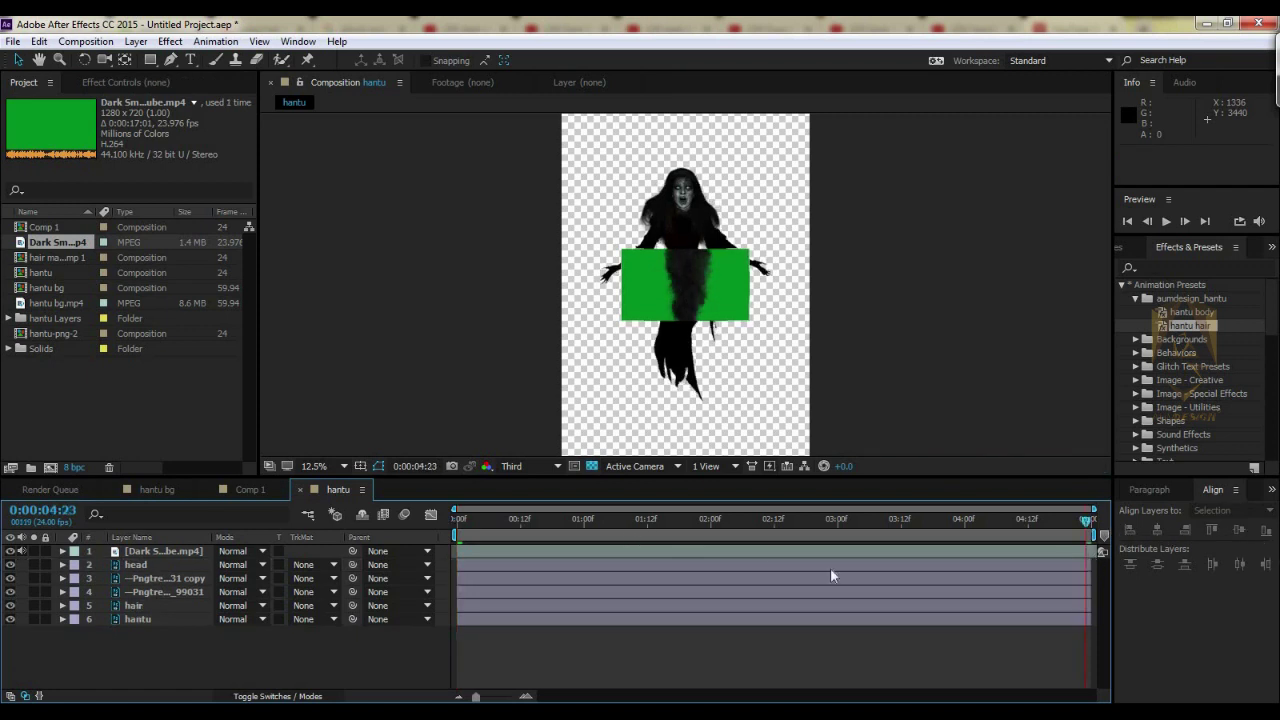
{"action": "key", "text": "ctrl+d"}
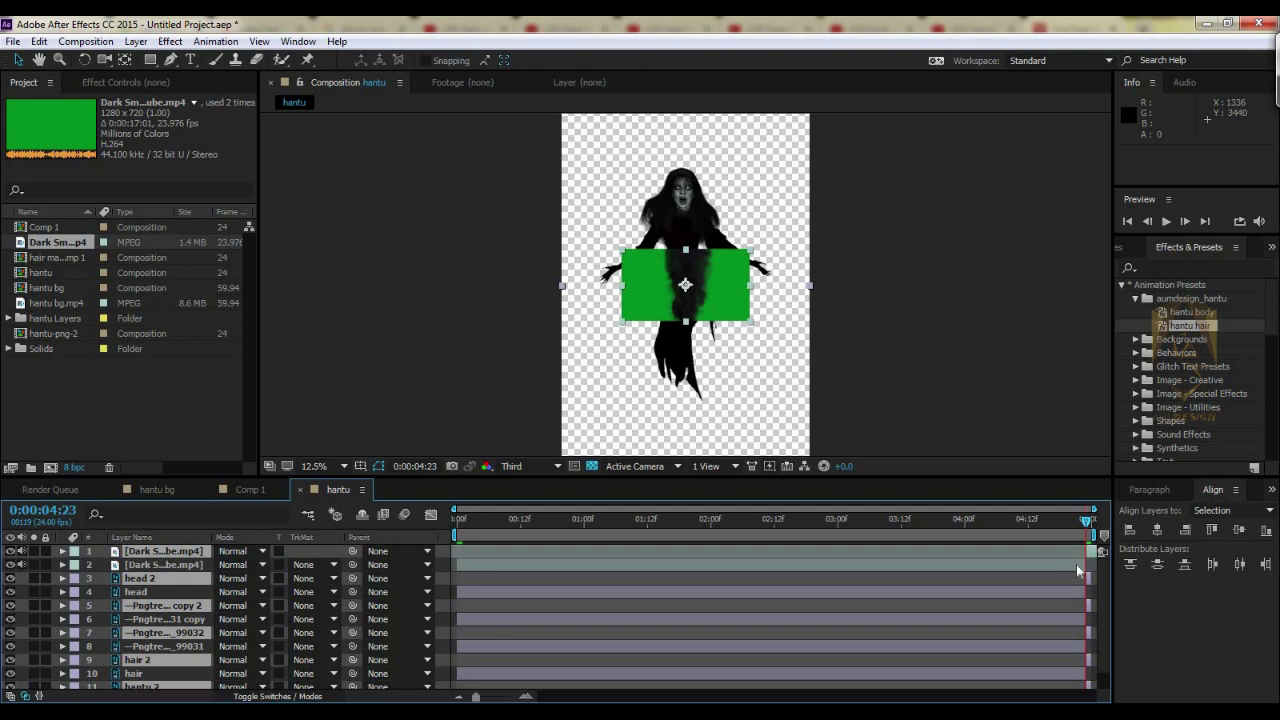
{"action": "key", "text": "ctrl+z"}
{"action": "left_click", "coordinate": [1089, 556]}
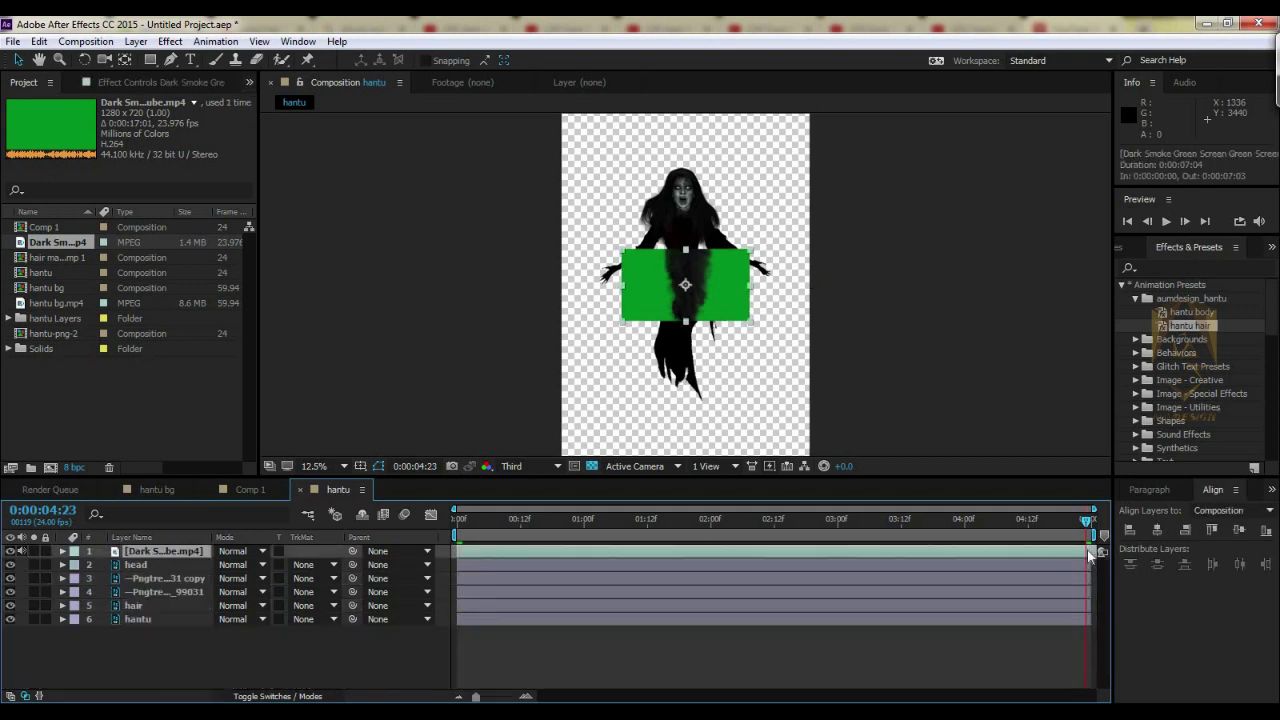
{"action": "key", "text": "ctrl+d"}
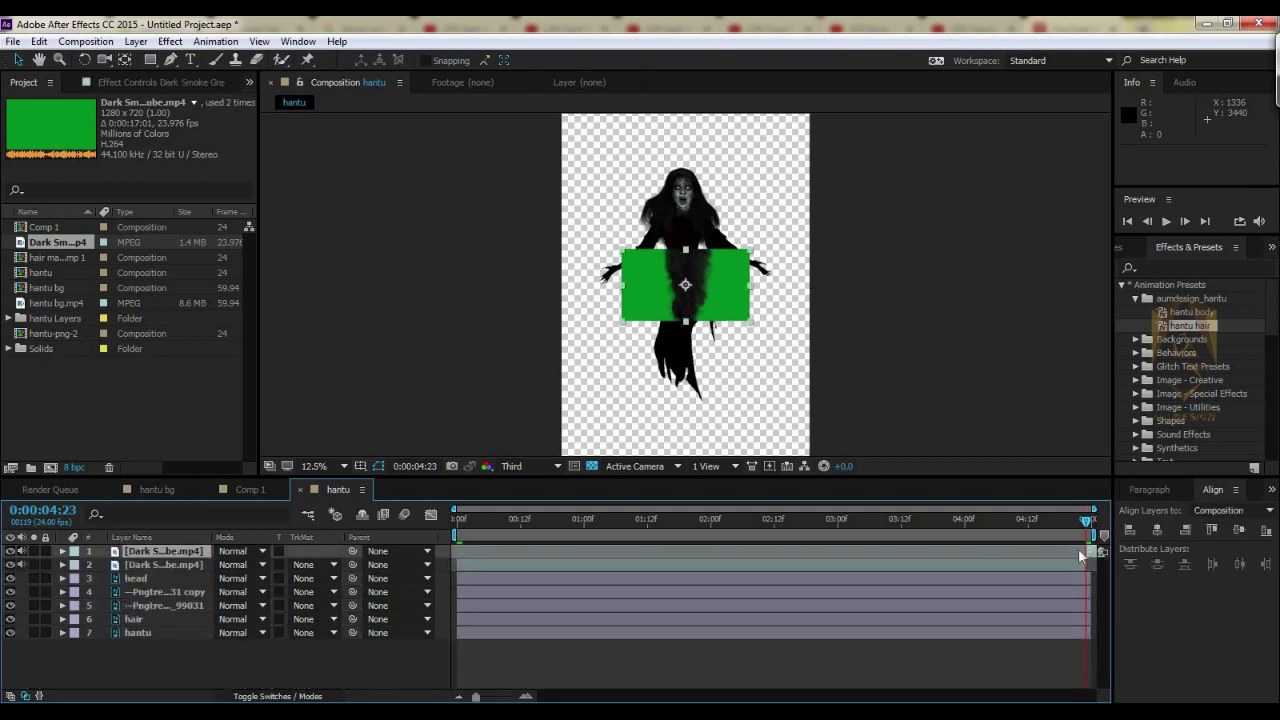
{"action": "key", "text": "ctrl+z"}
{"action": "left_click", "coordinate": [1088, 552]}
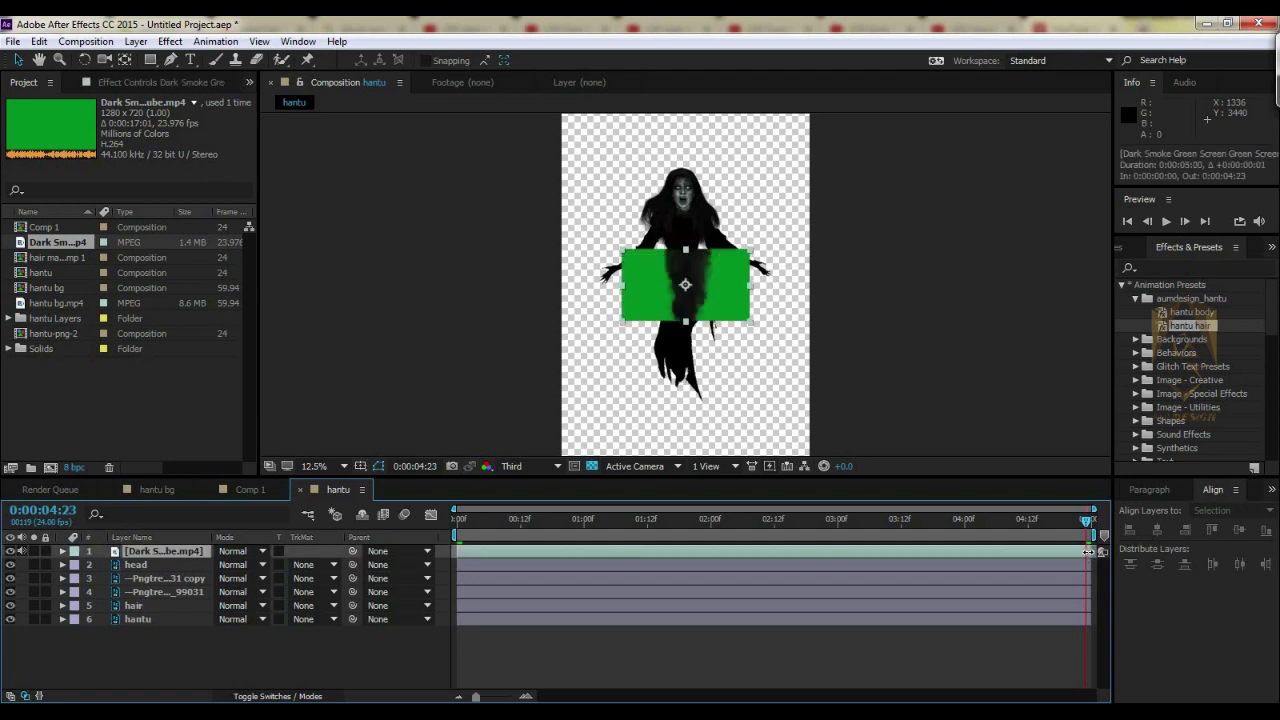
{"action": "key", "text": "Home"}
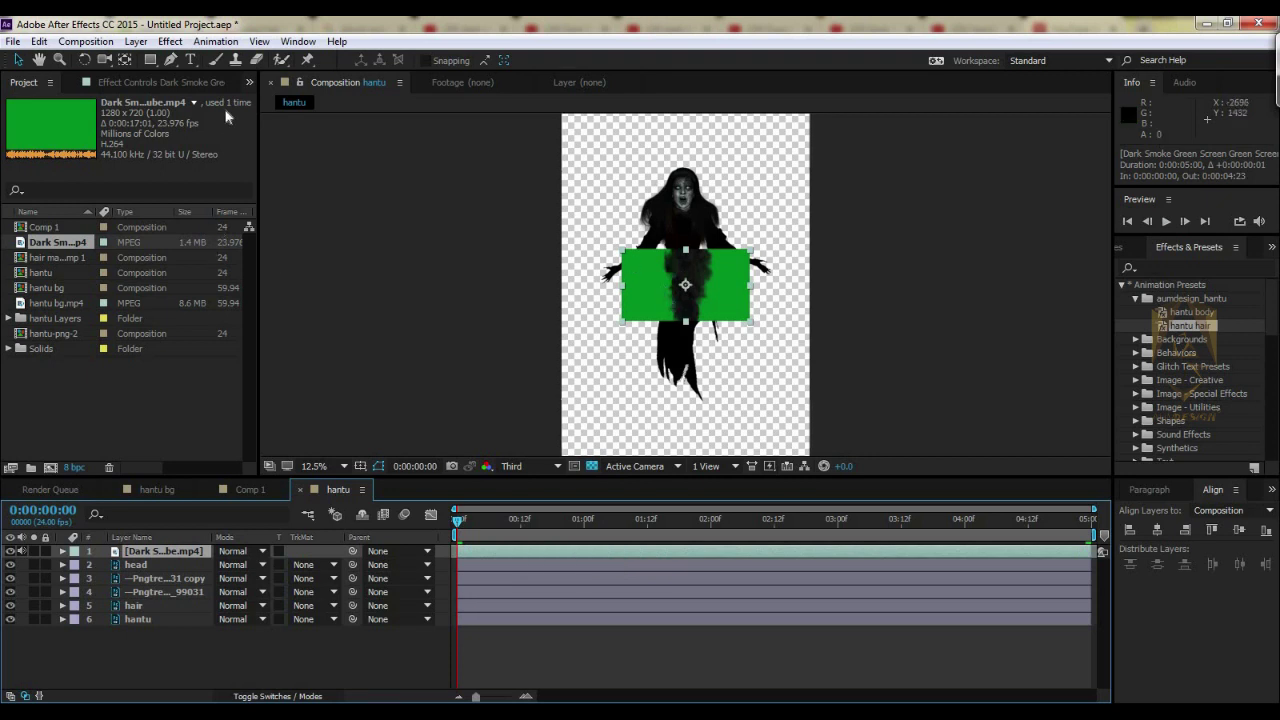
- Add Keylight (1.2) to the Dark Smoke layer with green sampled as Screen Colour
{"action": "left_click", "coordinate": [165, 85]}
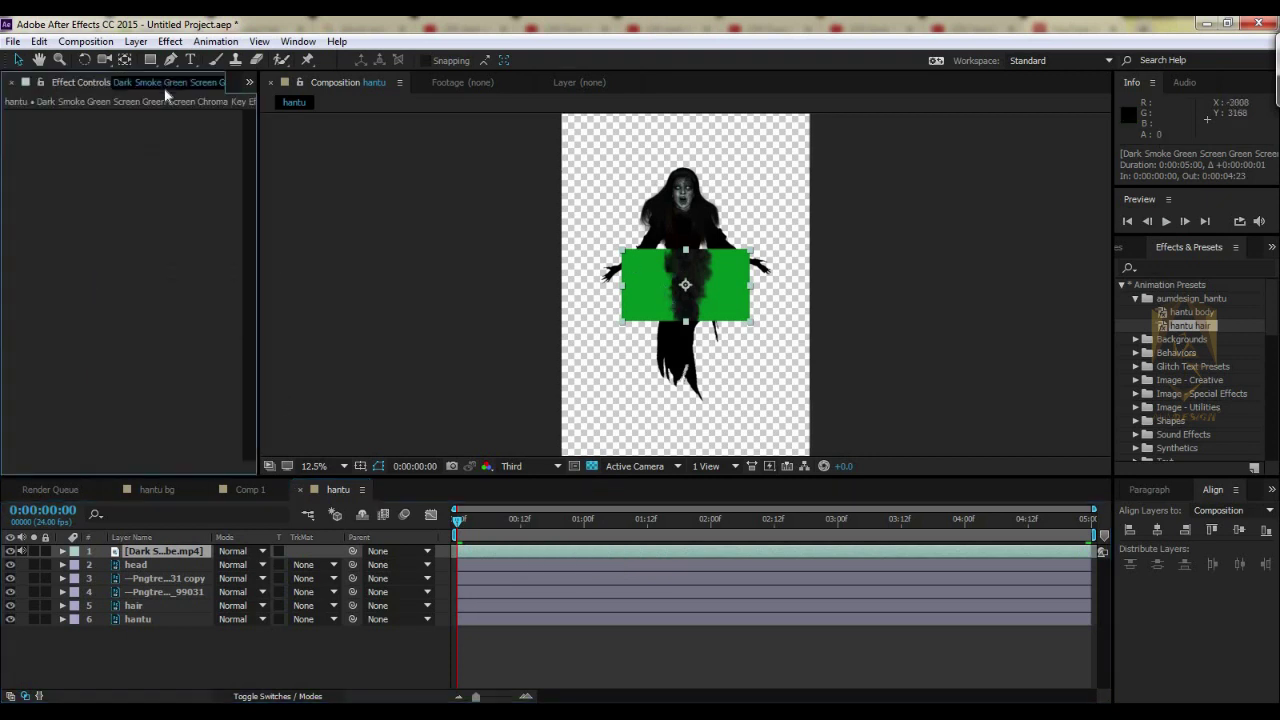
{"action": "right_click", "coordinate": [128, 154]}
{"action": "mouse_move", "coordinate": [185, 394]}
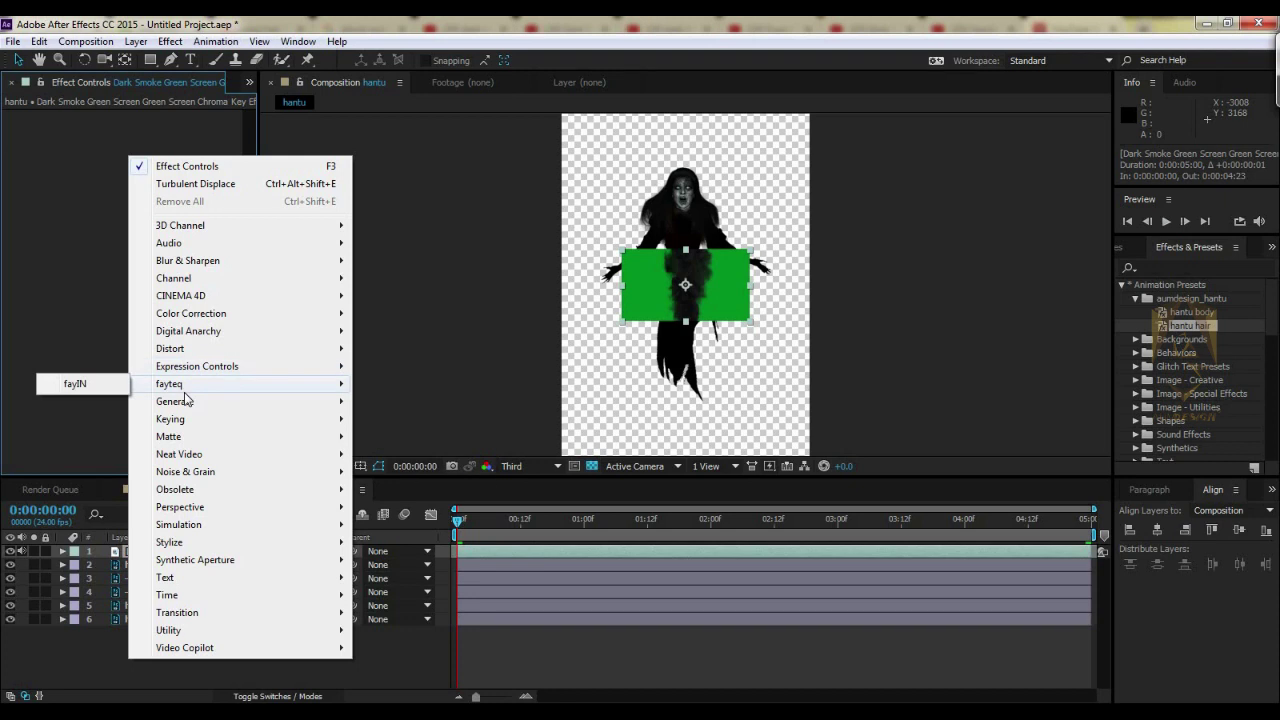
{"action": "mouse_move", "coordinate": [185, 419]}
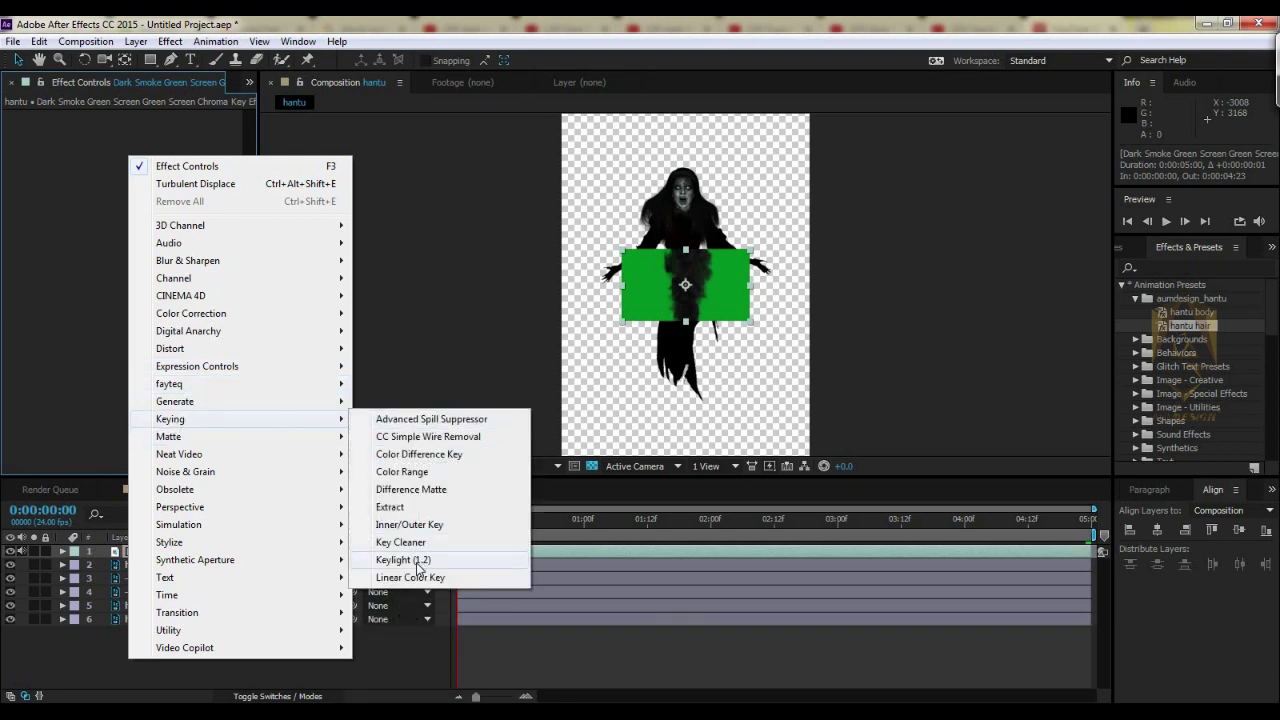
{"action": "left_click", "coordinate": [418, 560]}
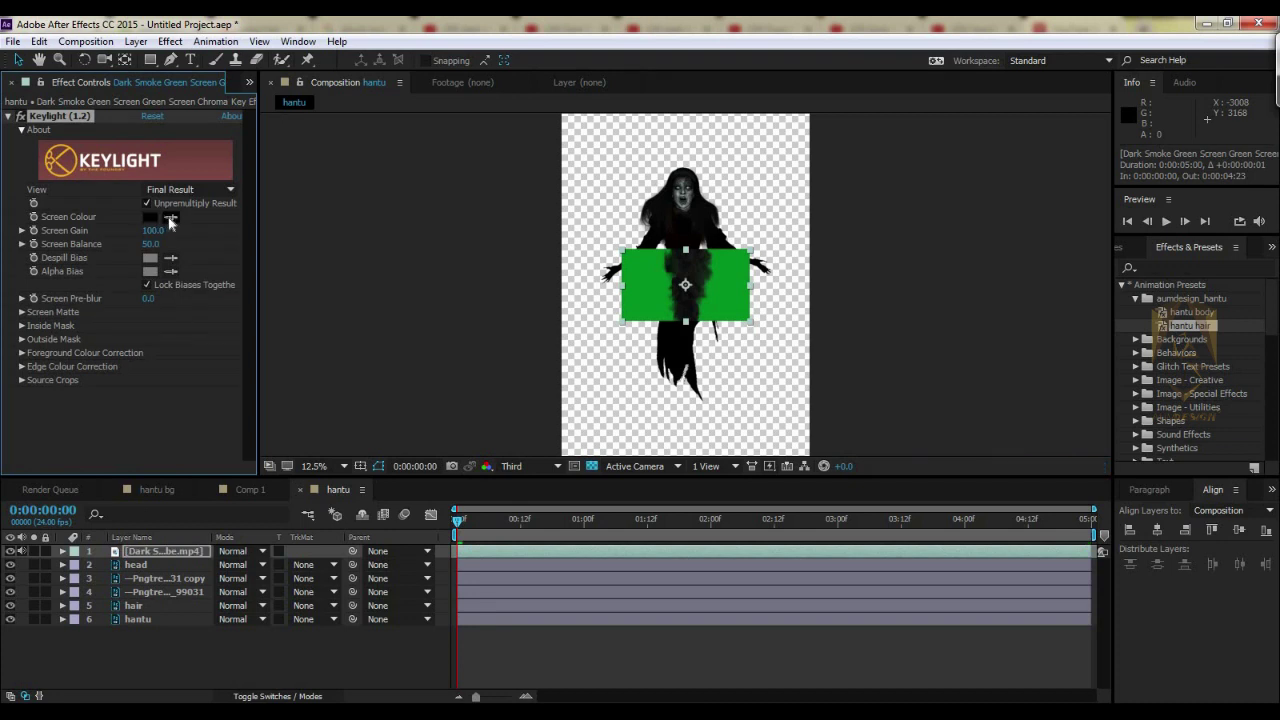
{"action": "left_click", "coordinate": [641, 282]}
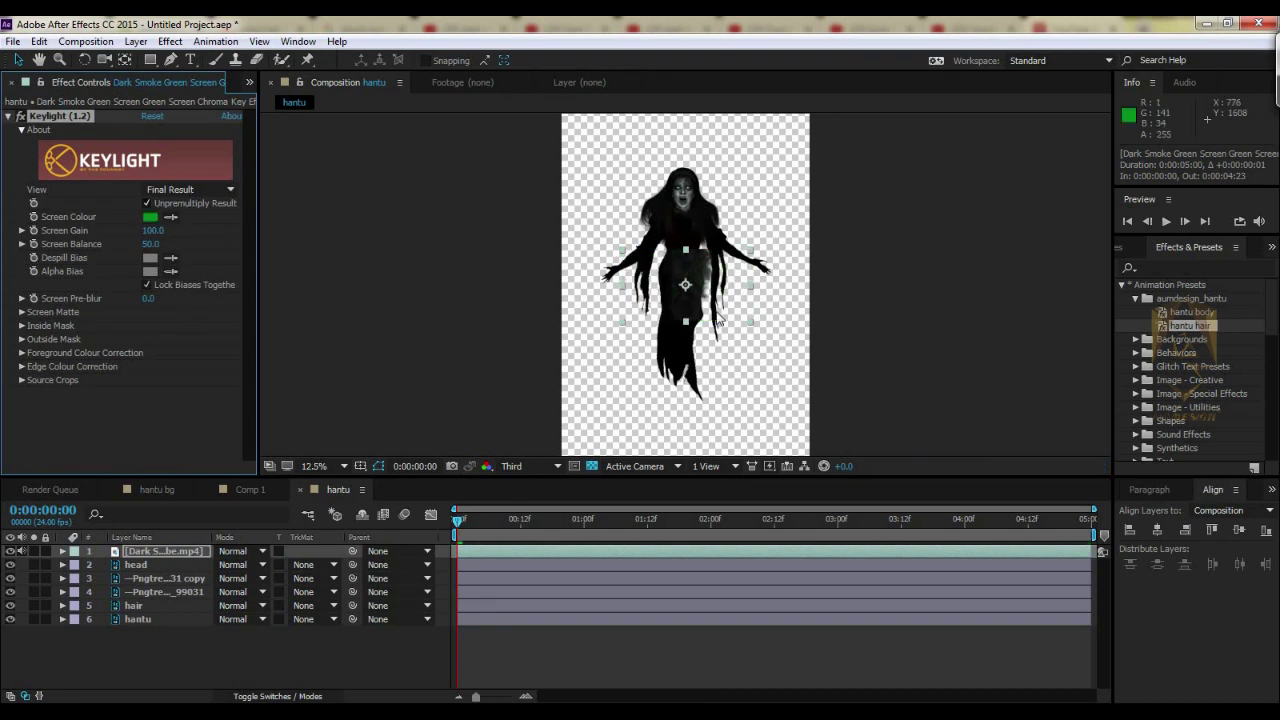
{"action": "left_click", "coordinate": [8, 116]}
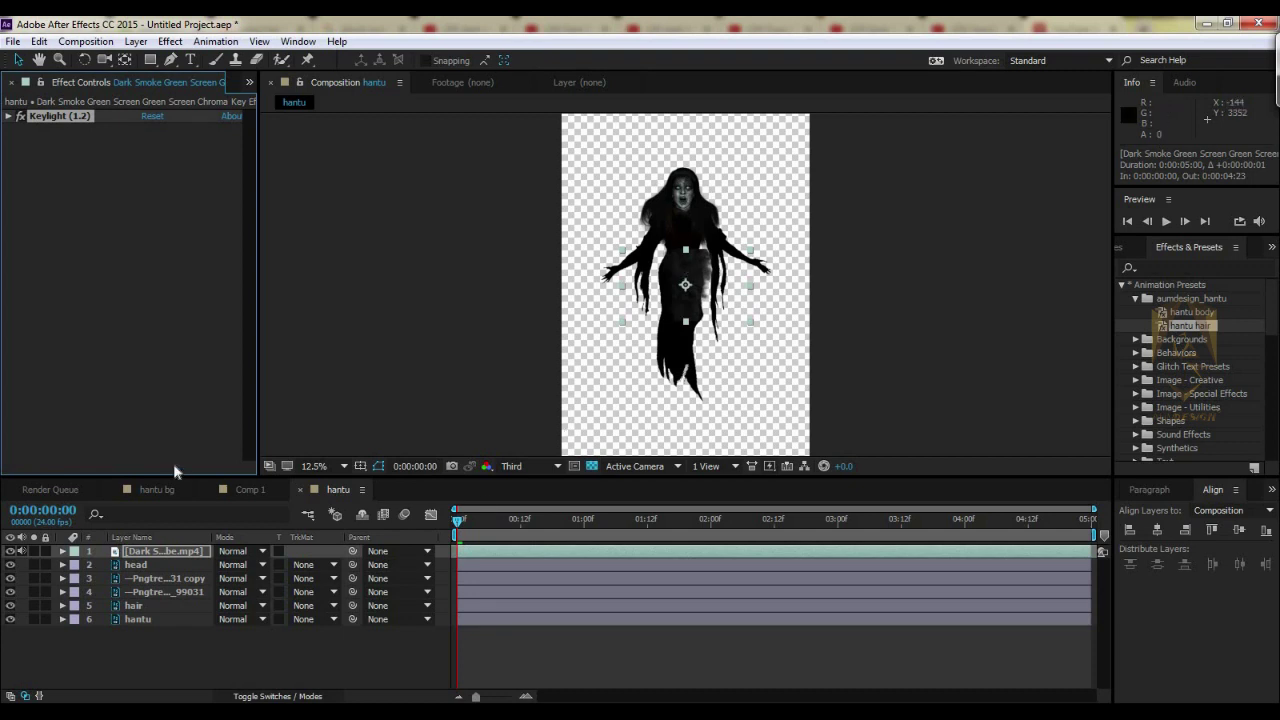
- Position the smoke over the ghost's lower body and scale it to 181%
{"action": "key", "text": "r"}
{"action": "left_click", "coordinate": [265, 654]}
{"action": "left_click", "coordinate": [160, 551]}
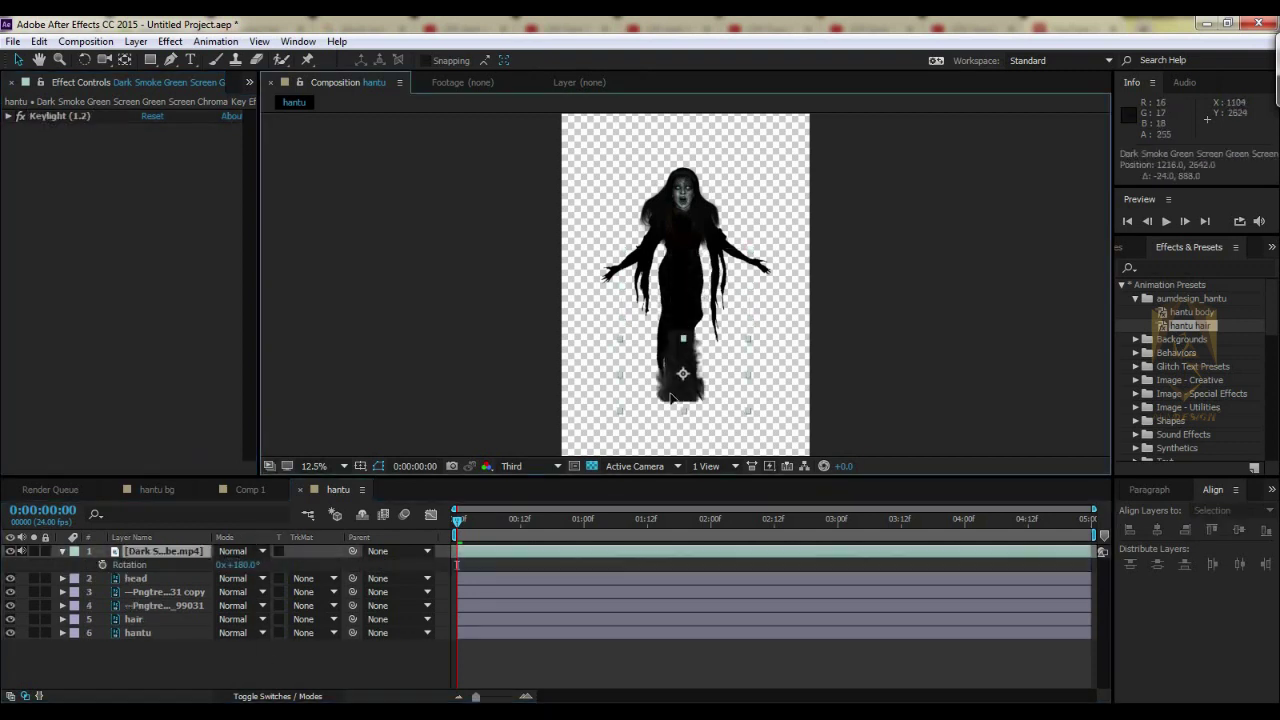
{"action": "key", "text": "s"}
{"action": "left_click_drag", "start_coordinate": [663, 359], "coordinate": [665, 318]}
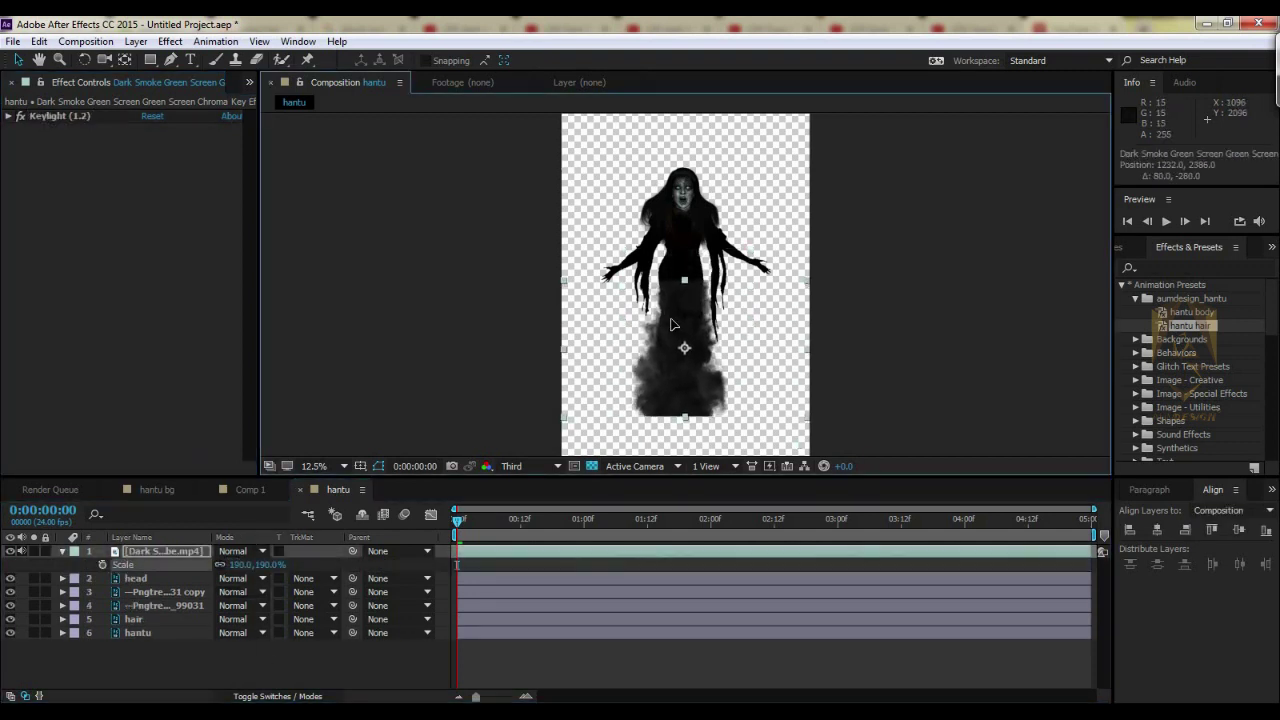
{"action": "left_click_drag", "start_coordinate": [252, 564], "coordinate": [240, 564]}
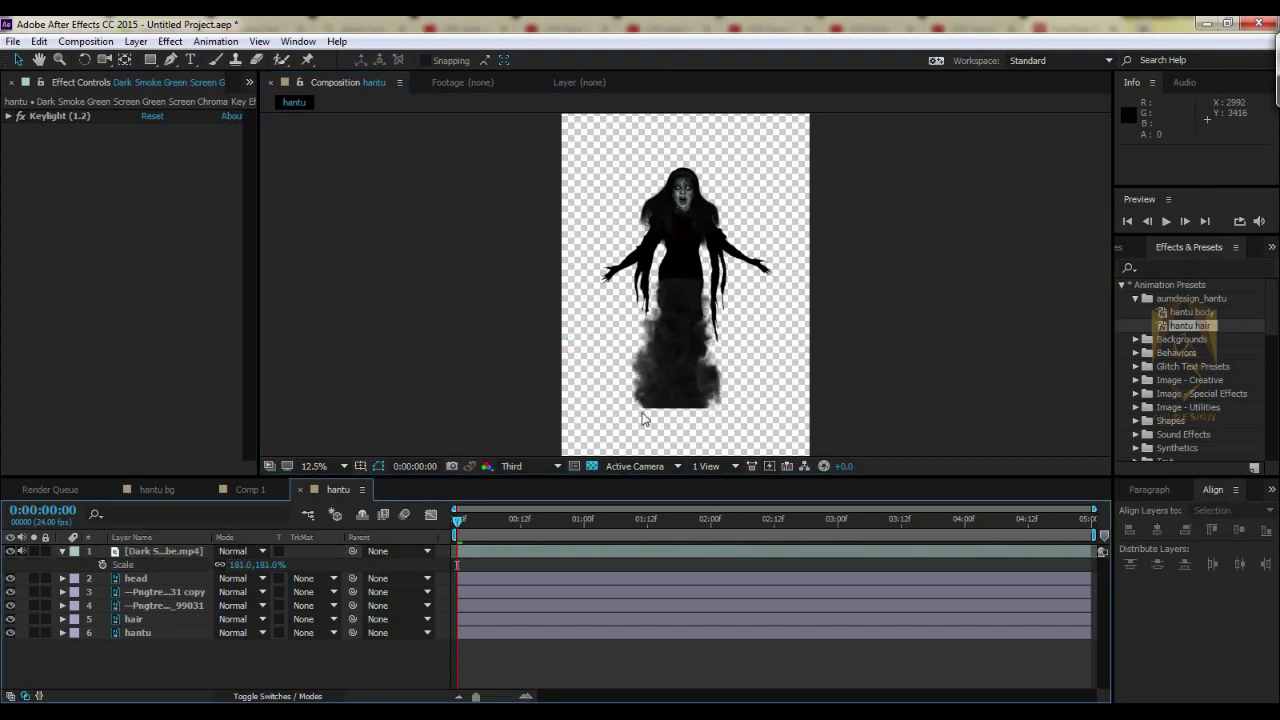
- Add Curves to the smoke and pull the top point down to darken it near black
{"action": "right_click", "coordinate": [91, 220]}
{"action": "mouse_move", "coordinate": [200, 362]}
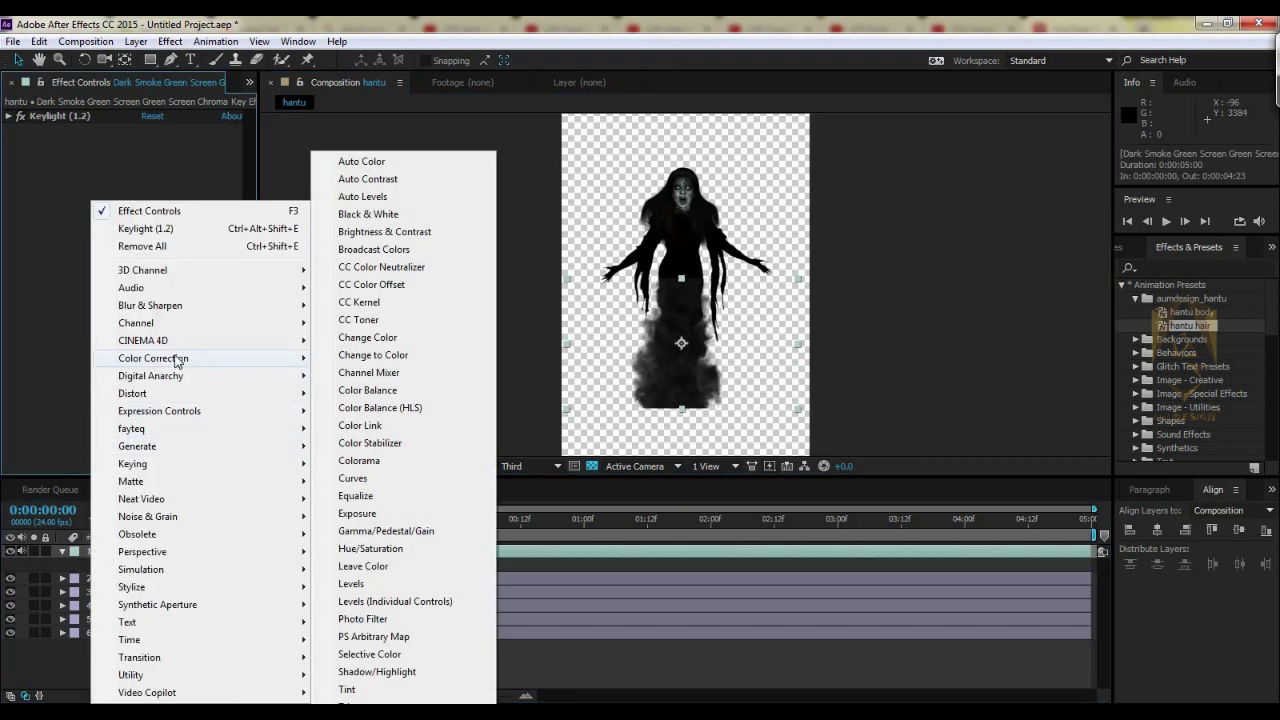
{"action": "left_click", "coordinate": [400, 485]}
{"action": "left_click_drag", "start_coordinate": [229, 200], "coordinate": [243, 348]}
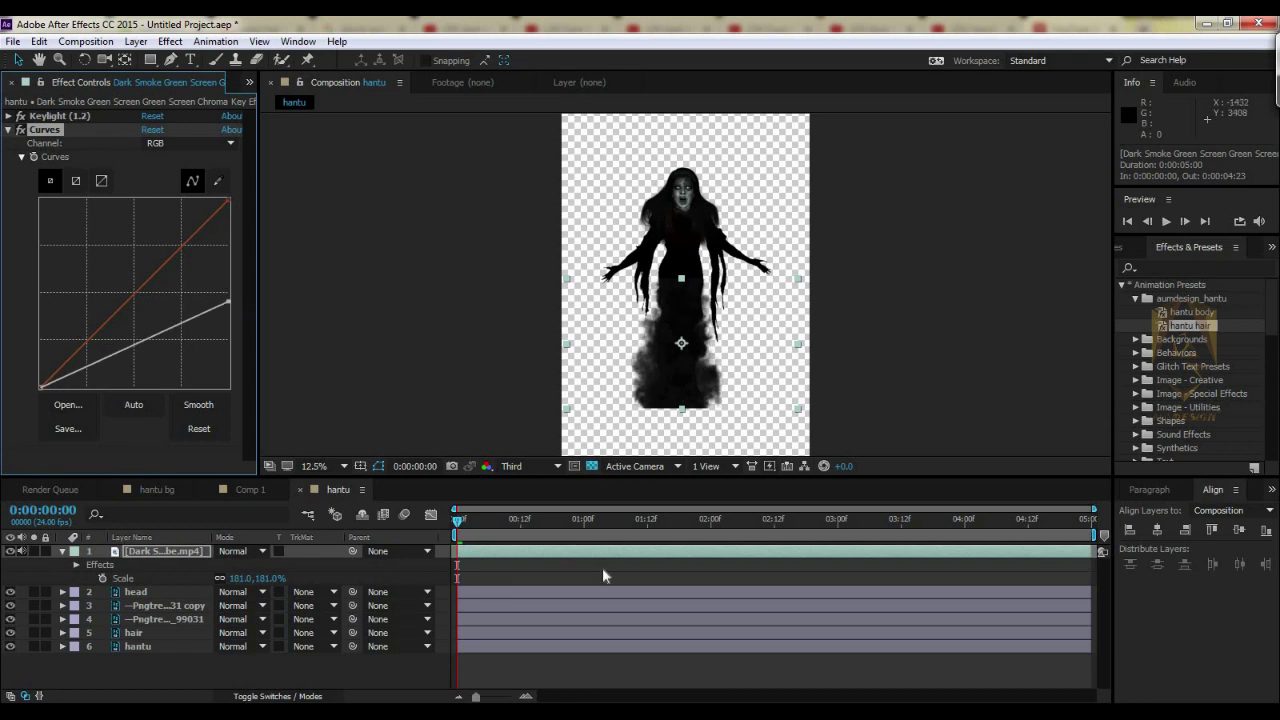
{"action": "left_click", "coordinate": [602, 567]}
{"action": "left_click_drag", "start_coordinate": [465, 519], "coordinate": [455, 549]}
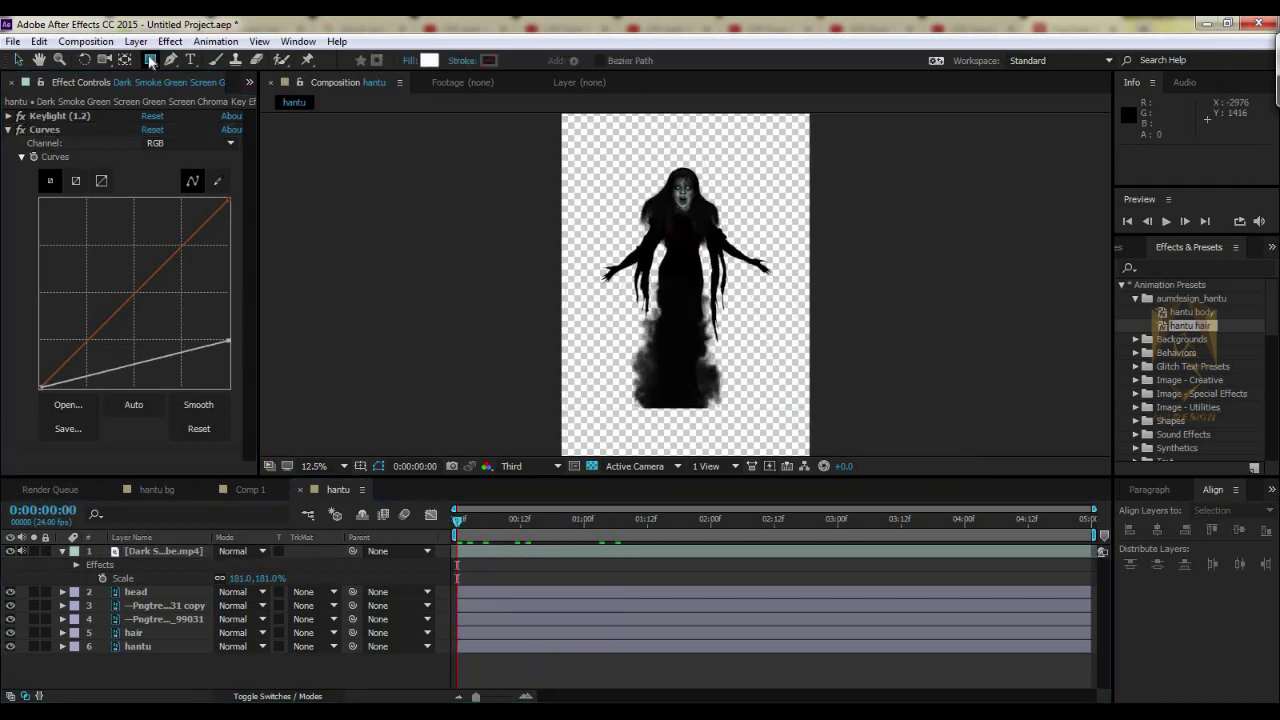
- Draw a rectangle over the ghost, then undo the stray white shape layer
{"action": "left_click_drag", "start_coordinate": [150, 59], "coordinate": [200, 80]}
{"action": "left_click_drag", "start_coordinate": [616, 192], "coordinate": [752, 396]}
{"action": "key", "text": "ctrl+z"}
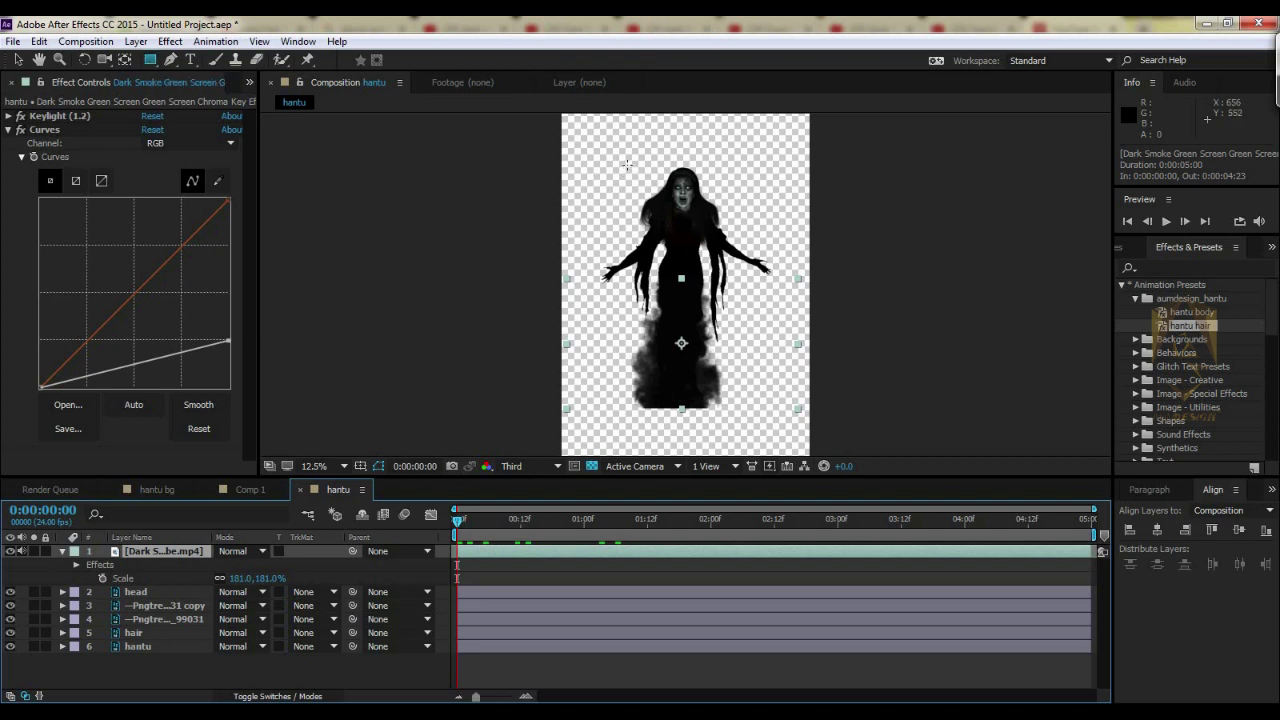
- Draw a rectangle mask around the ghost on Dark Smoke; set Feather 156, Expansion -2
{"action": "left_click_drag", "start_coordinate": [626, 164], "coordinate": [746, 400]}
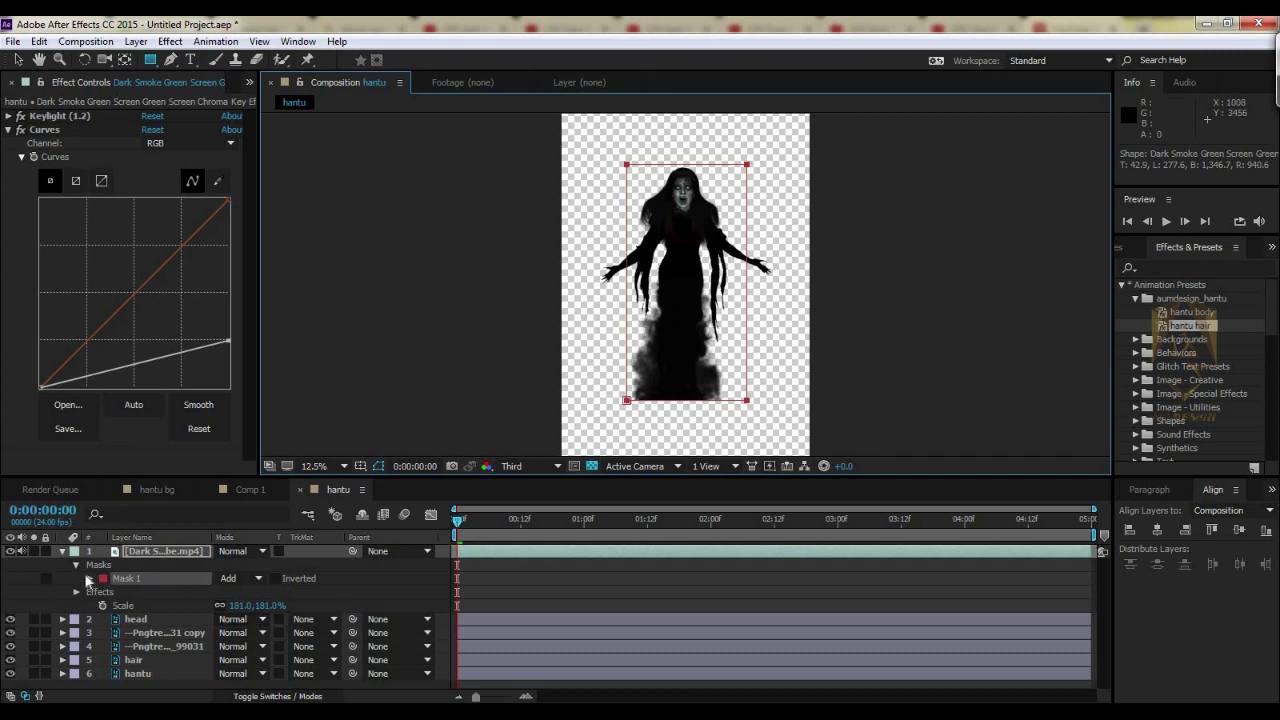
{"action": "left_click", "coordinate": [90, 580]}
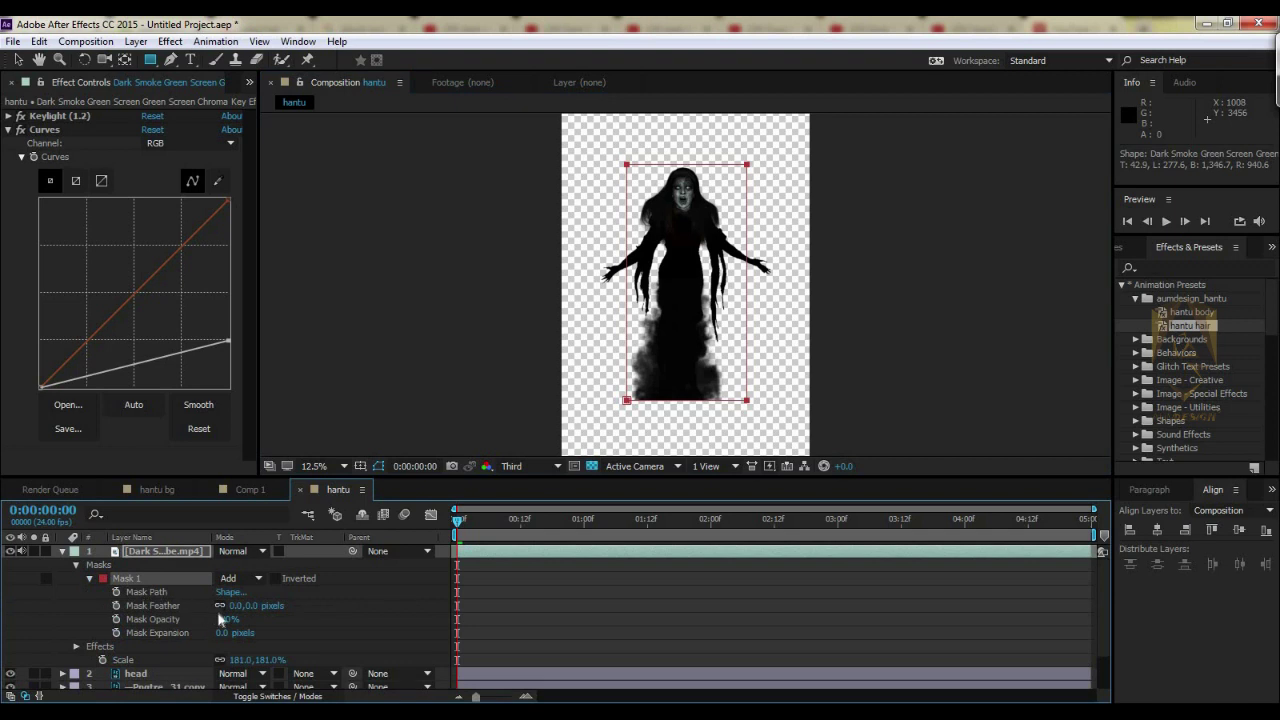
{"action": "mouse_move", "coordinate": [240, 605]}
{"action": "left_mouse_down"}
{"action": "mouse_move", "coordinate": [351, 571]}
{"action": "mouse_move", "coordinate": [329, 576]}
{"action": "left_mouse_up"}
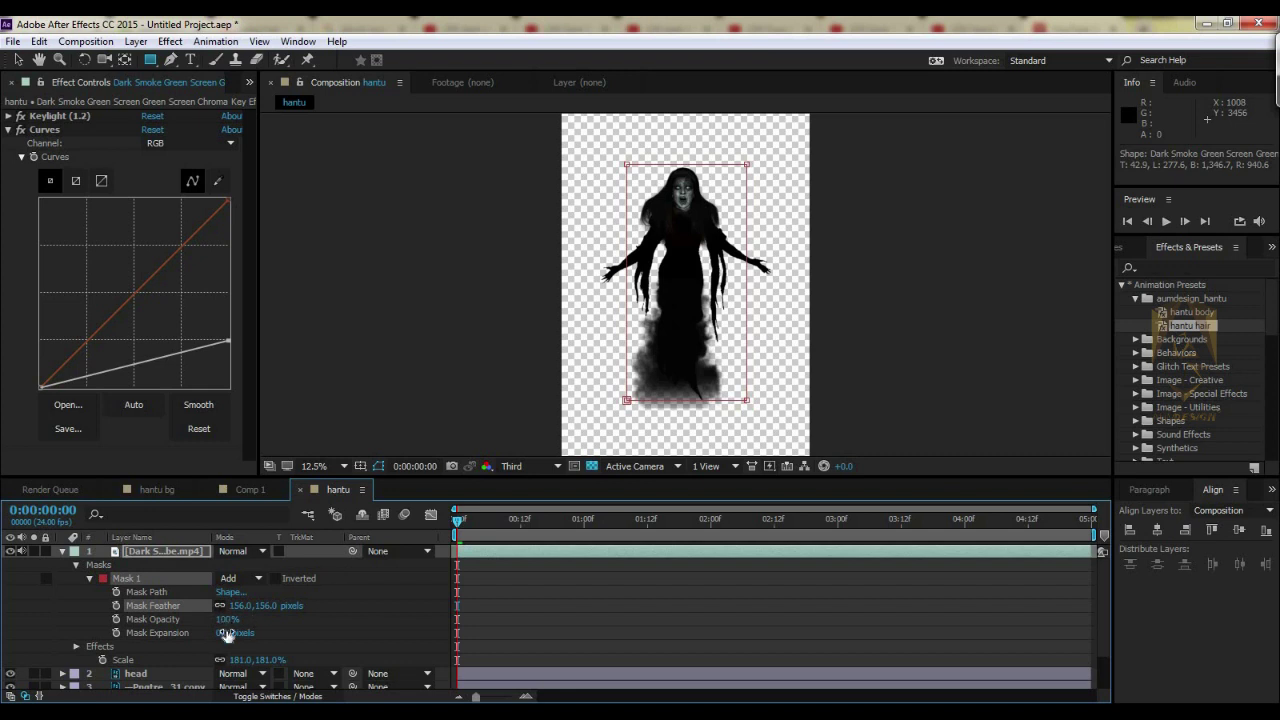
{"action": "left_click_drag", "start_coordinate": [207, 631], "coordinate": [201, 616]}
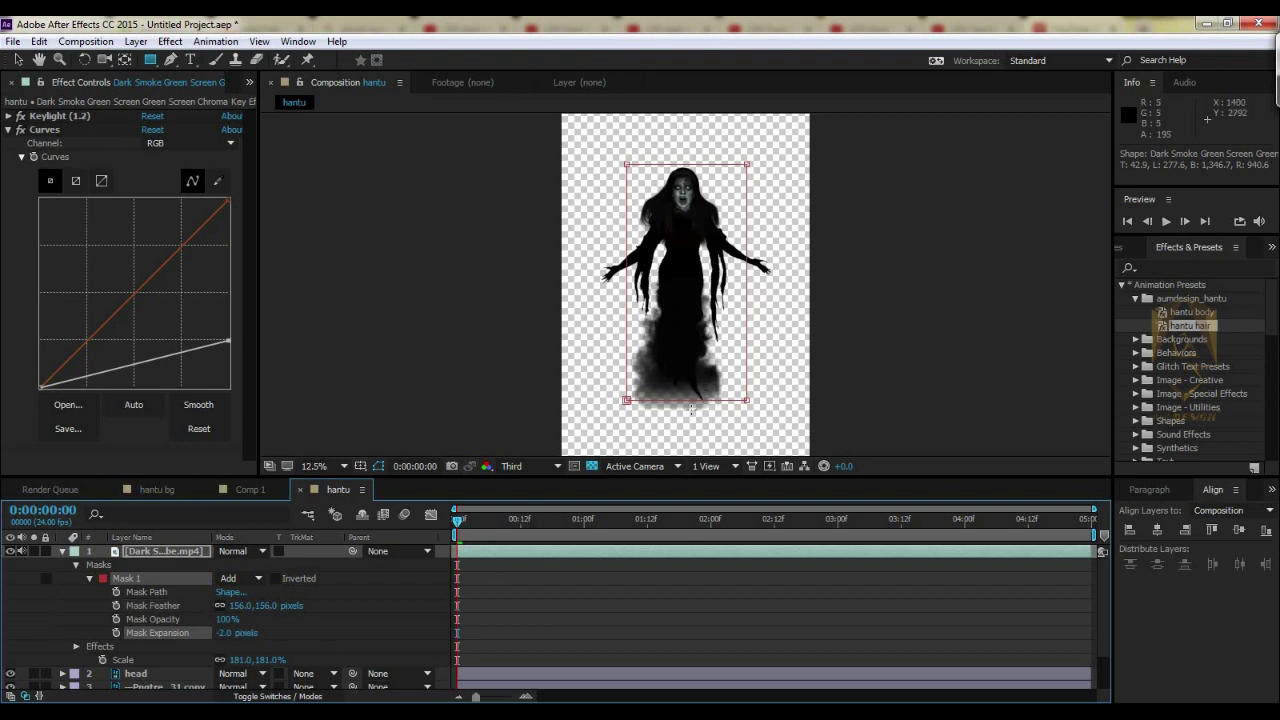
- Nudge the smoke footage layer down with three Shift+Down presses
{"action": "left_click", "coordinate": [541, 557]}
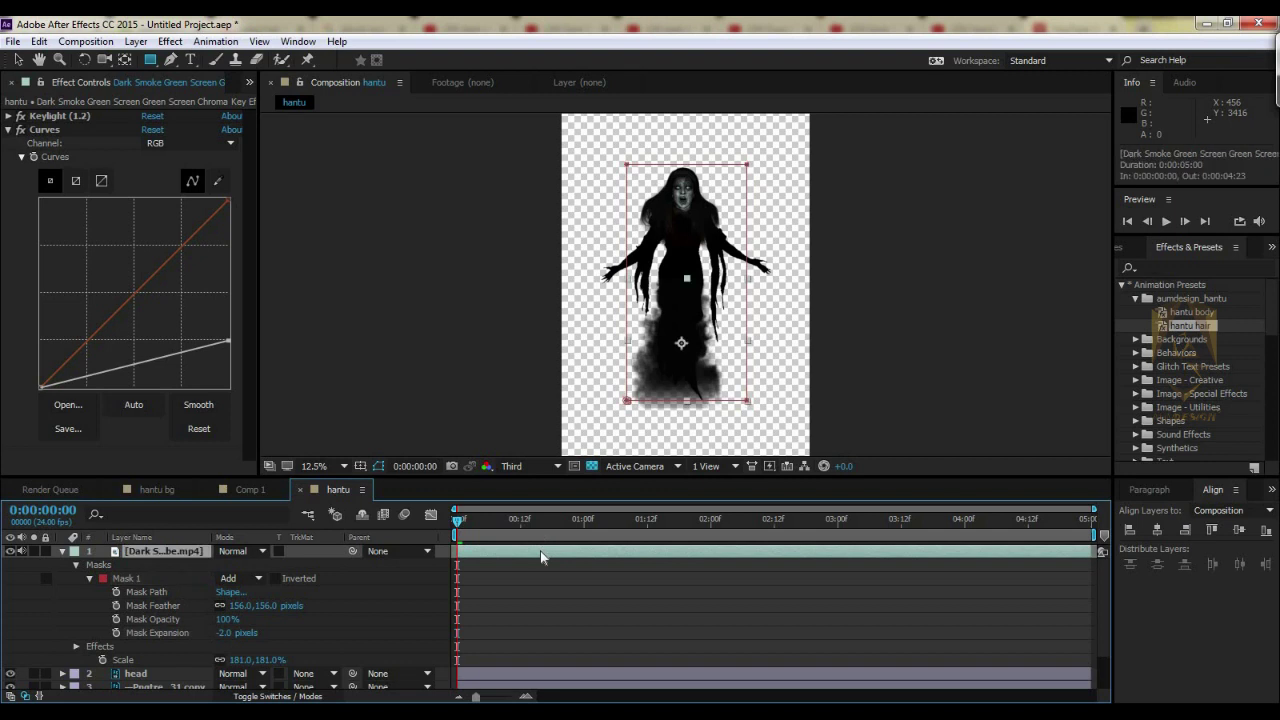
{"action": "key", "text": "shift+Down"}
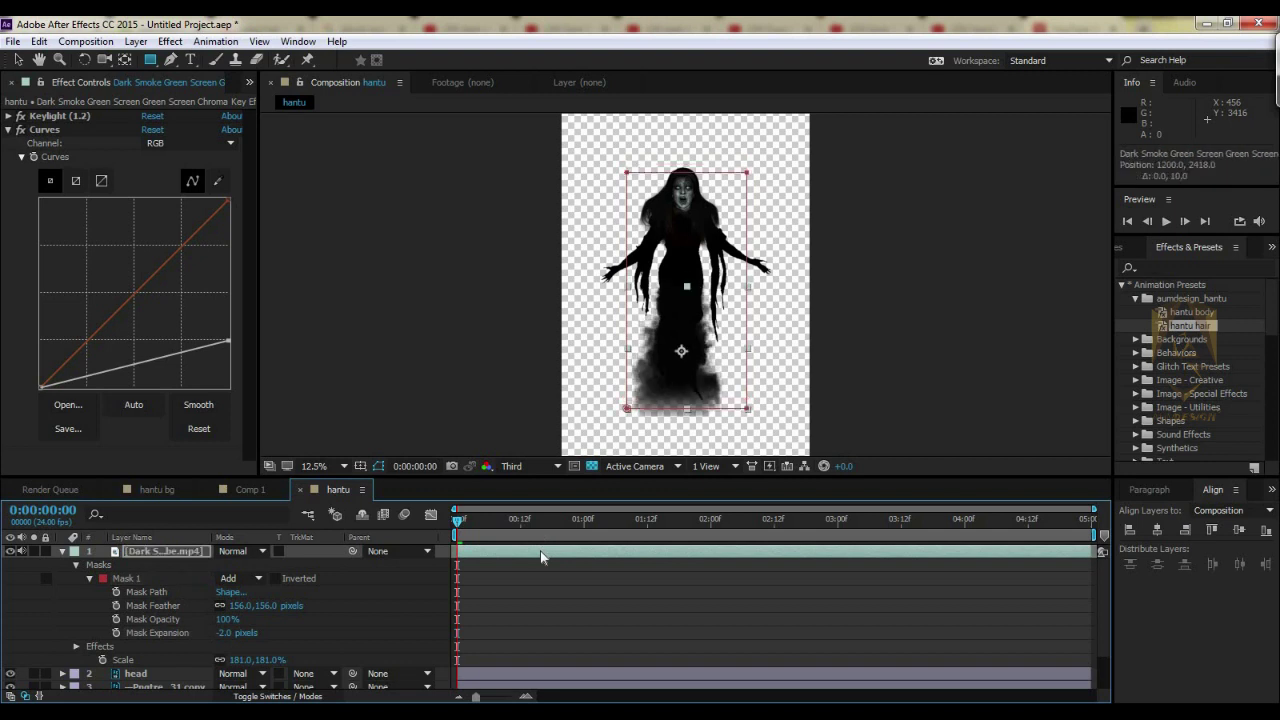
{"action": "key", "text": "shift+Down"}
{"action": "key", "text": "shift+Down"}
{"action": "key", "text": "shift+Down"}
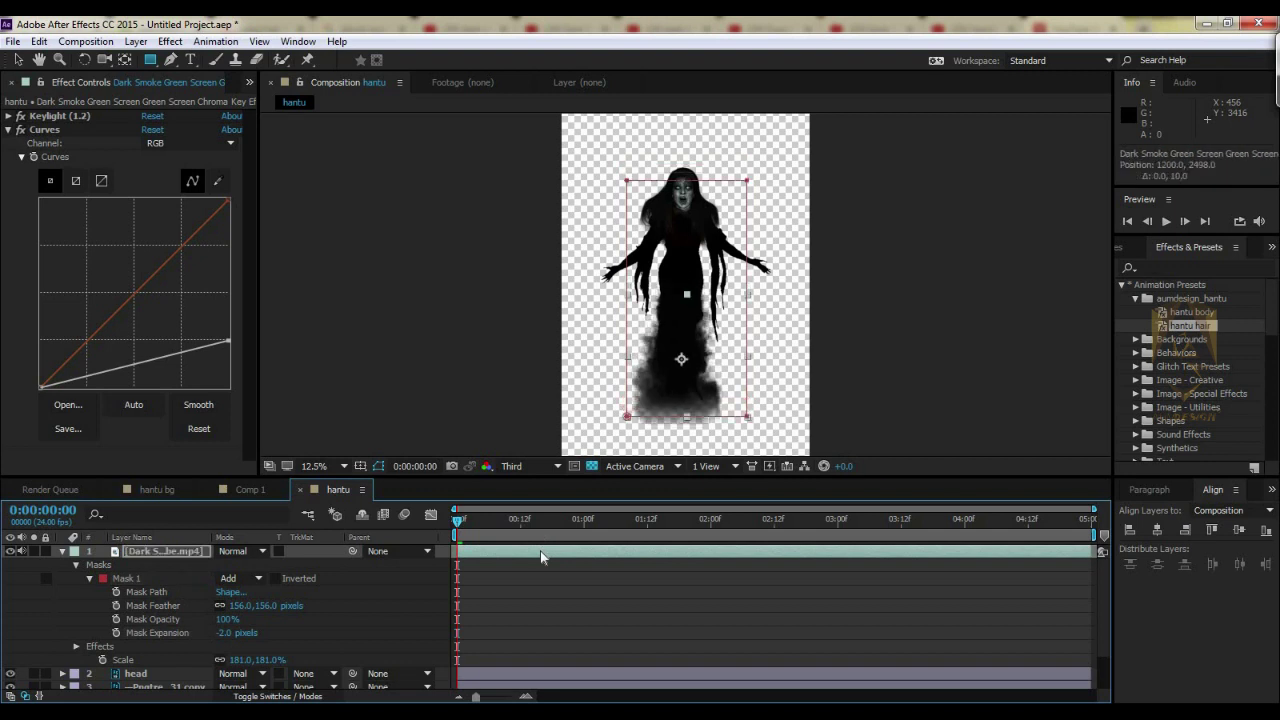
{"action": "key", "text": "shift+Down"}
{"action": "key", "text": "shift+Down"}
{"action": "key", "text": "shift+Down"}
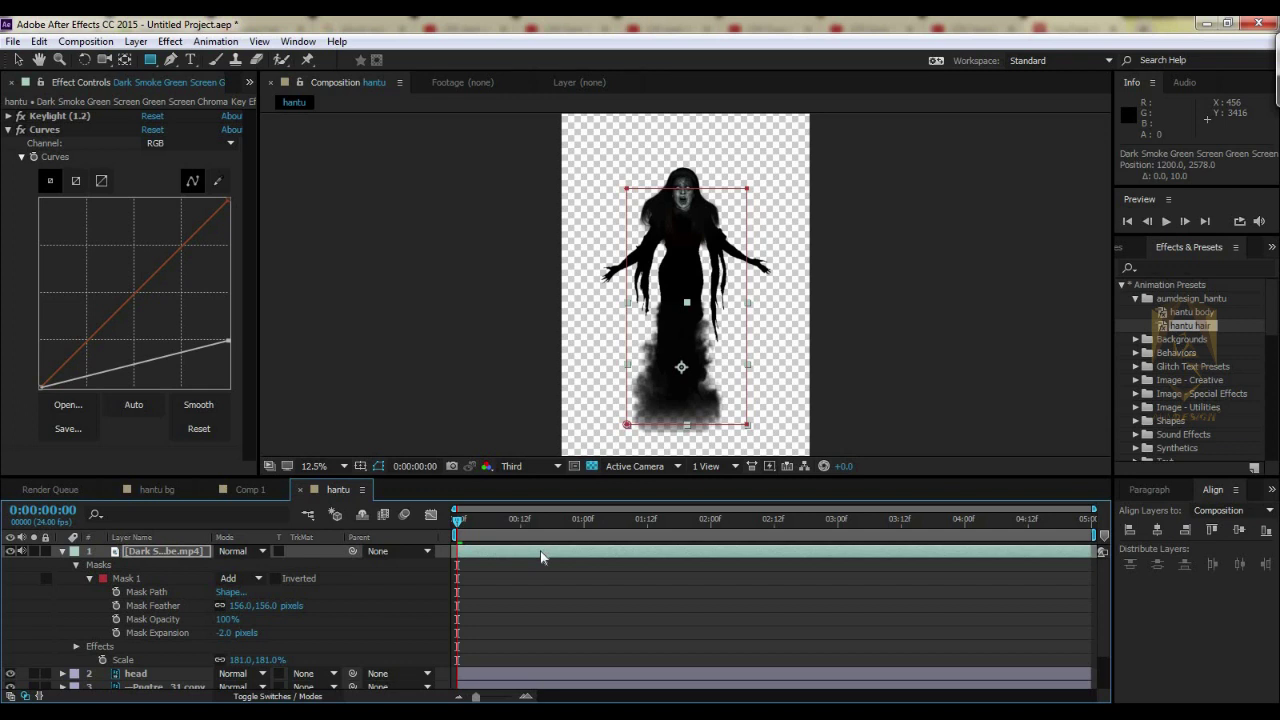
- Preview the ghost comp, then switch to the hantu bg corridor comp
{"action": "left_click", "coordinate": [574, 570]}
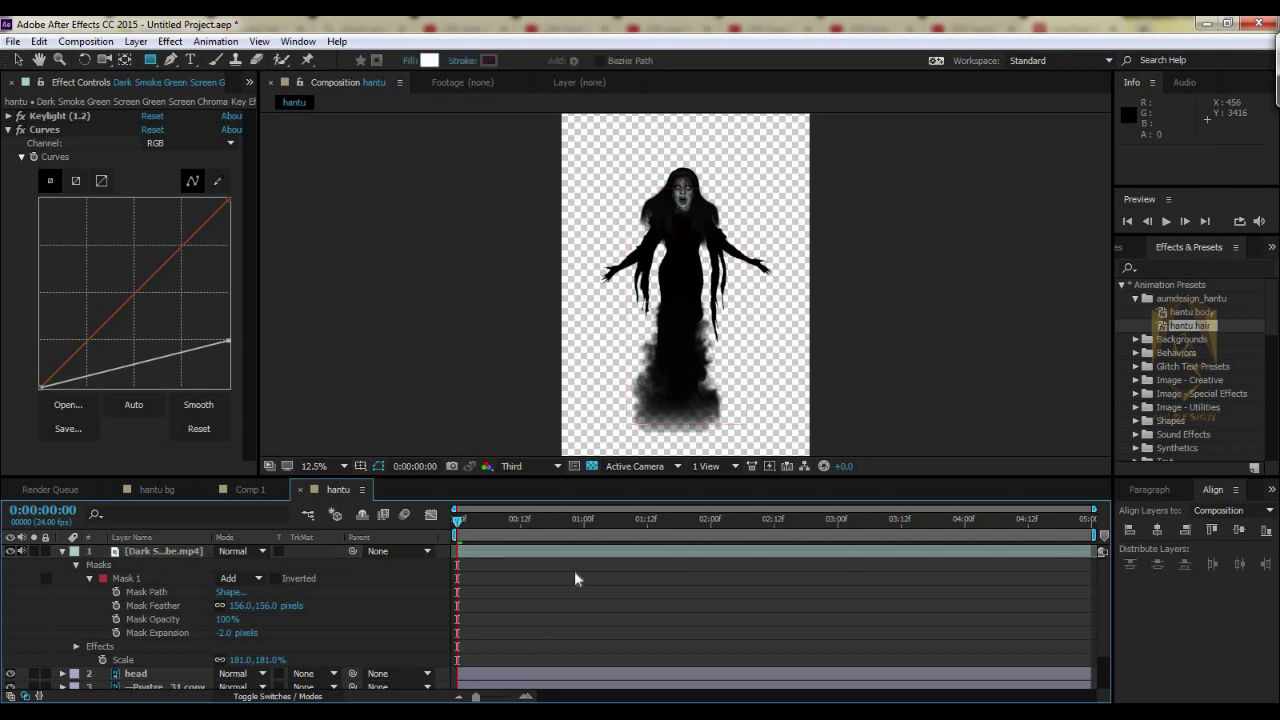
{"action": "key", "text": "space"}
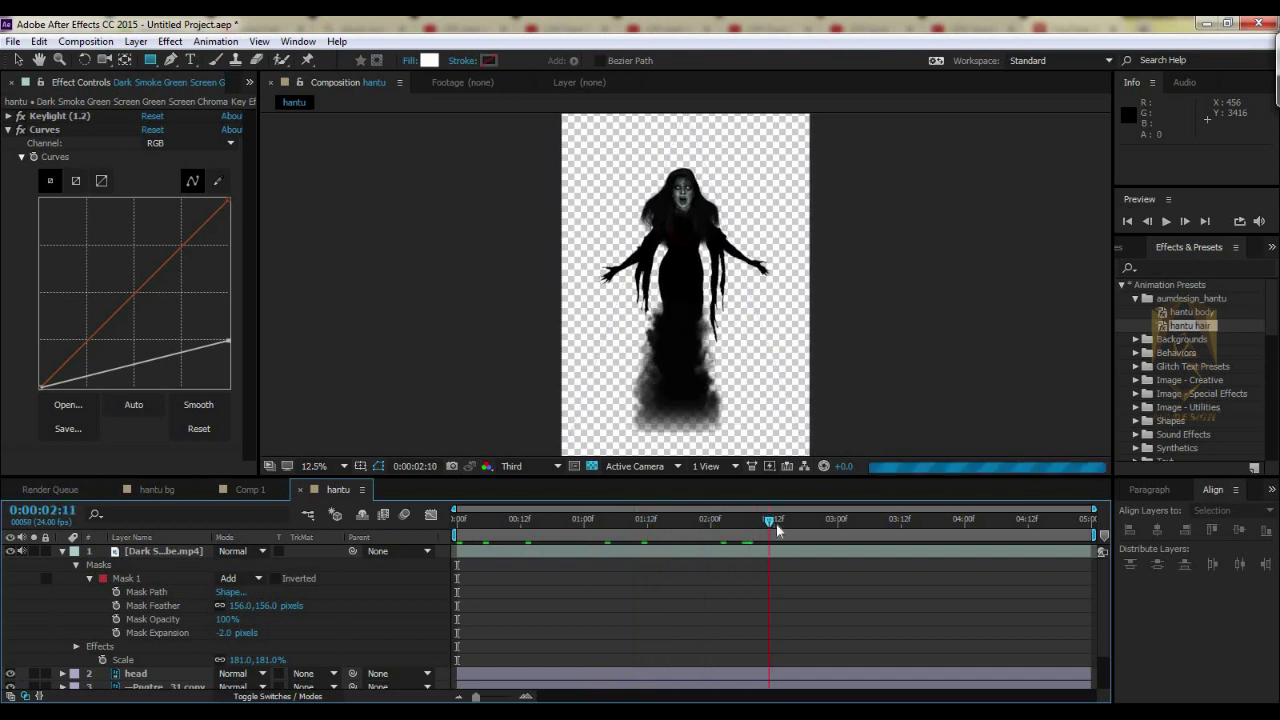
{"action": "left_click", "coordinate": [610, 300]}
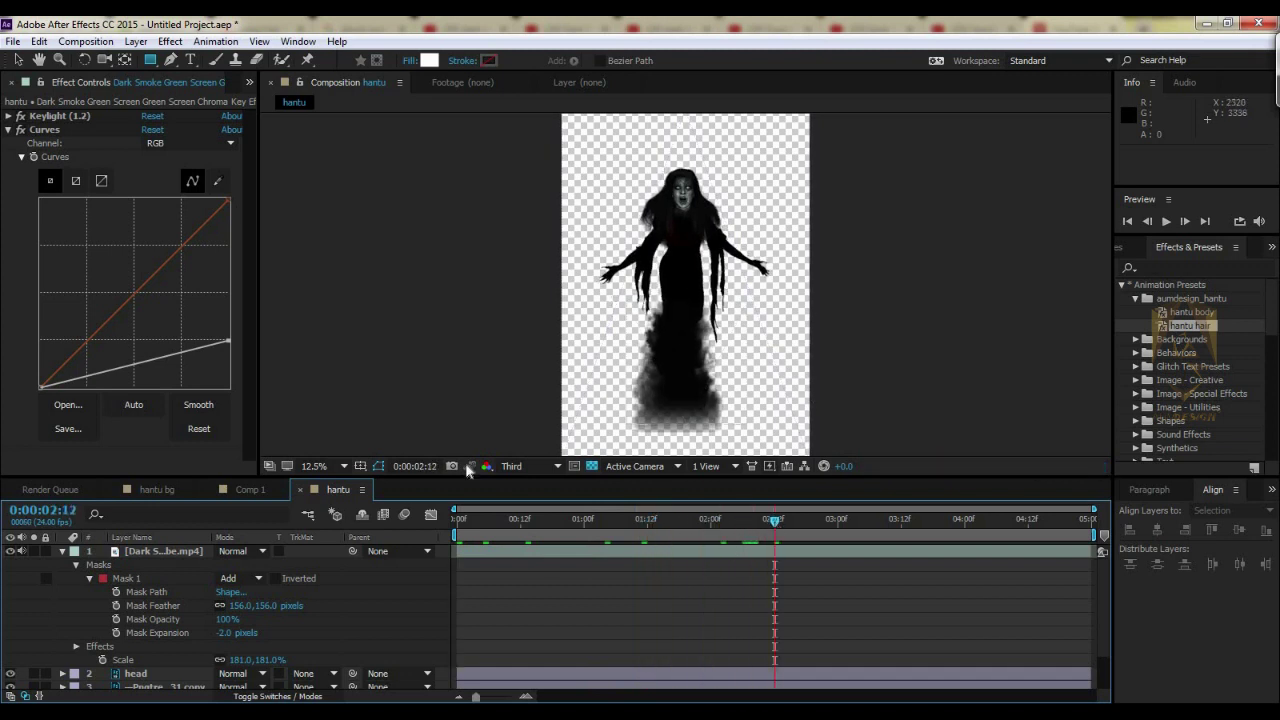
{"action": "left_click", "coordinate": [167, 487]}
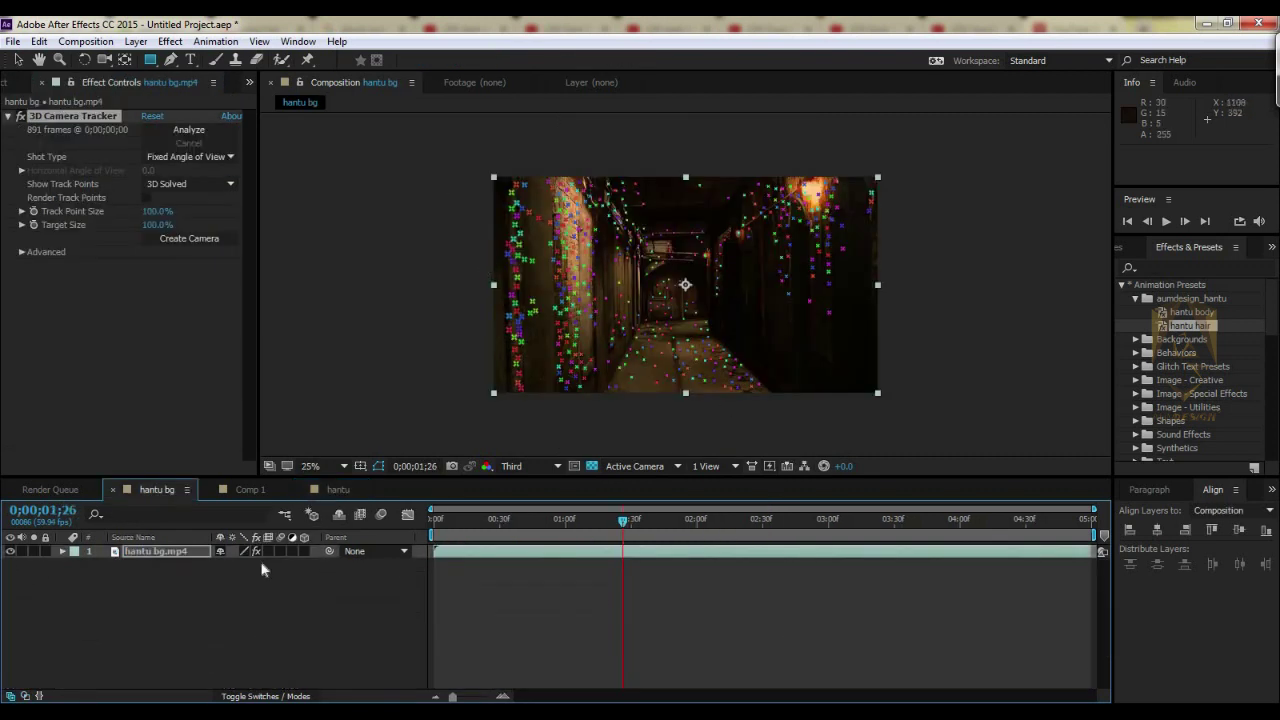
{"action": "left_click", "coordinate": [176, 564]}
{"action": "left_click", "coordinate": [171, 551]}
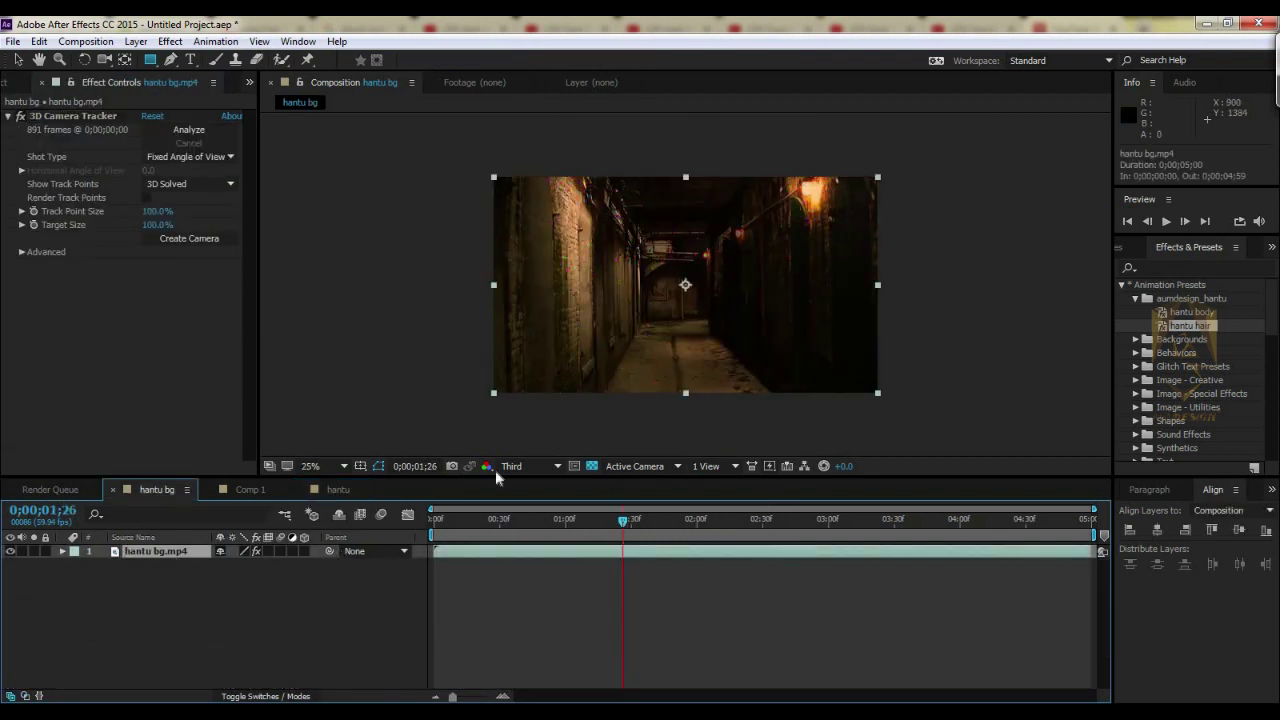
{"action": "right_click", "coordinate": [514, 556]}
{"action": "left_click", "coordinate": [486, 600]}
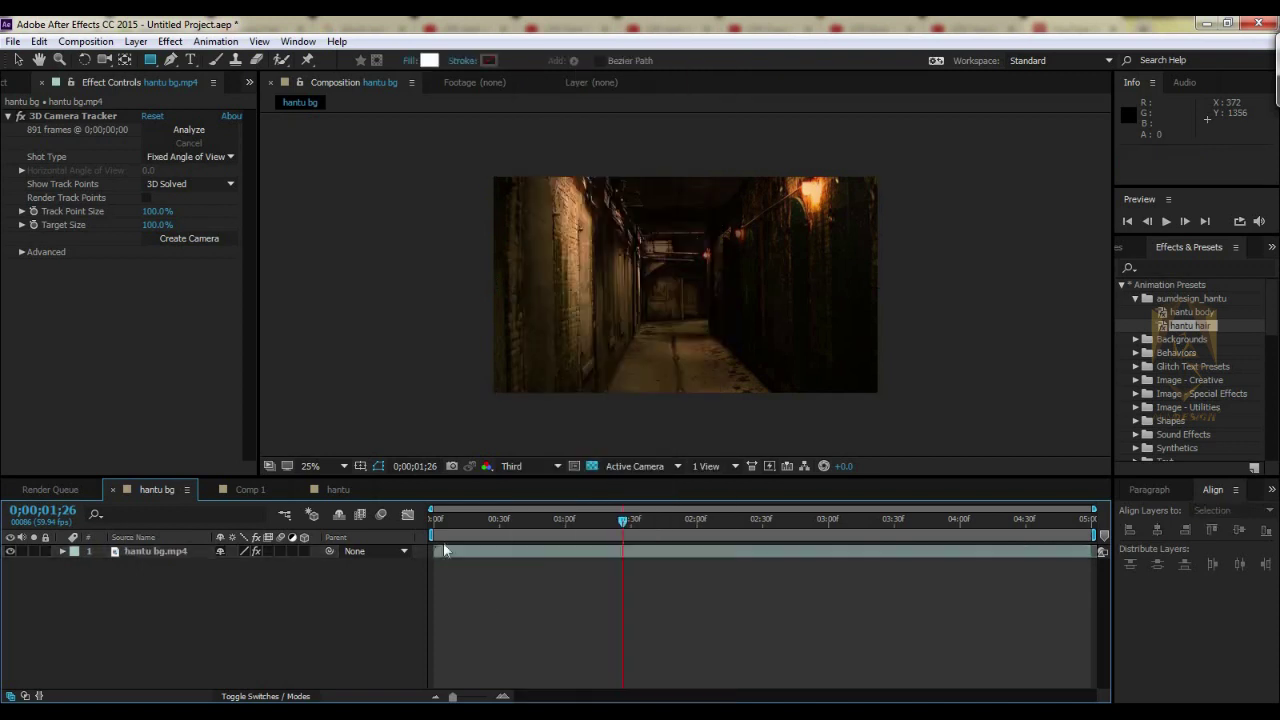
{"action": "left_click", "coordinate": [445, 551]}
{"action": "mouse_move", "coordinate": [440, 518]}
{"action": "left_mouse_down"}
{"action": "mouse_move", "coordinate": [757, 520]}
{"action": "mouse_move", "coordinate": [405, 522]}
{"action": "mouse_move", "coordinate": [706, 522]}
{"action": "mouse_move", "coordinate": [383, 537]}
{"action": "left_mouse_up"}
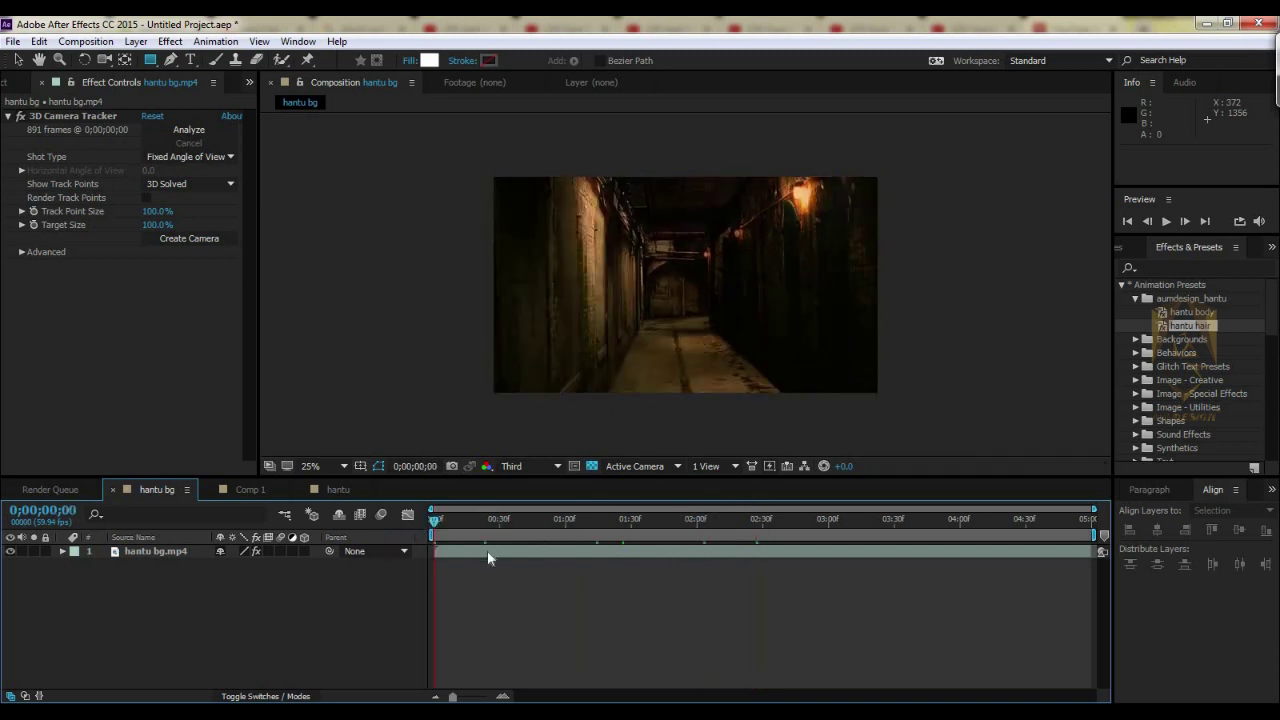
{"action": "left_click", "coordinate": [67, 117]}
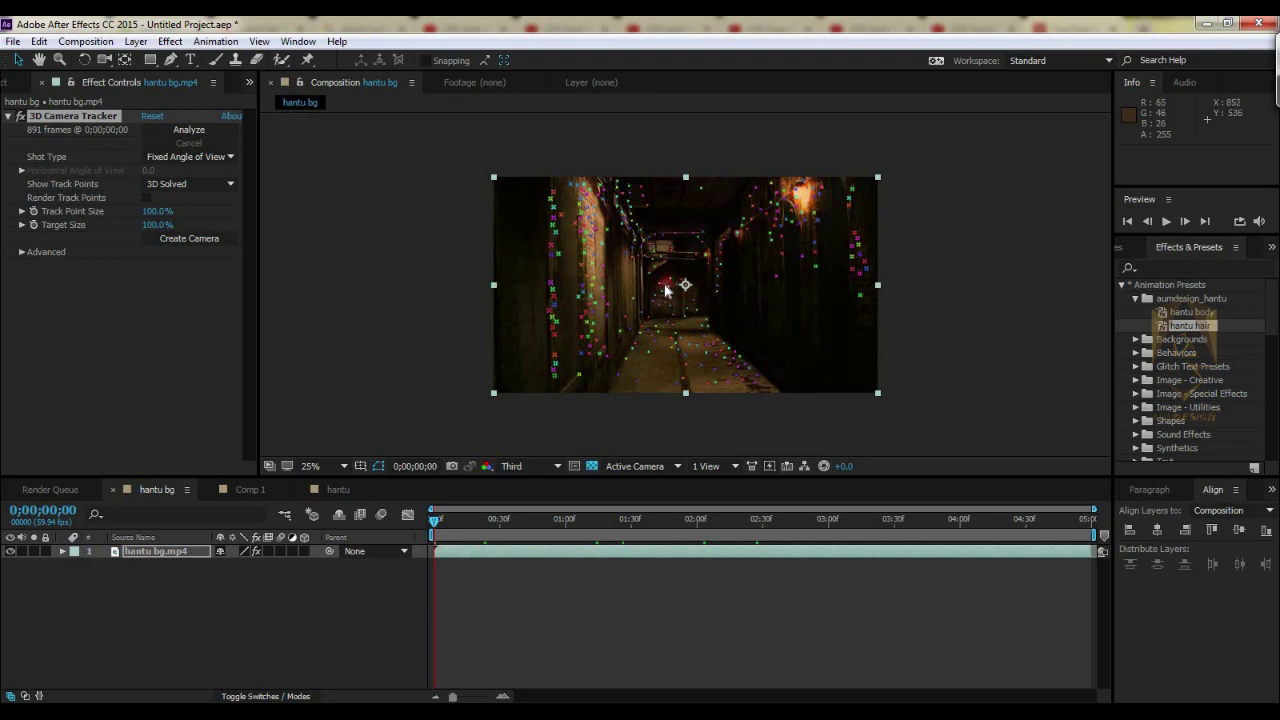
- Create a tracked null and camera from the track points, then drop the hantu comp into the corridor comp
{"action": "right_click", "coordinate": [666, 290]}
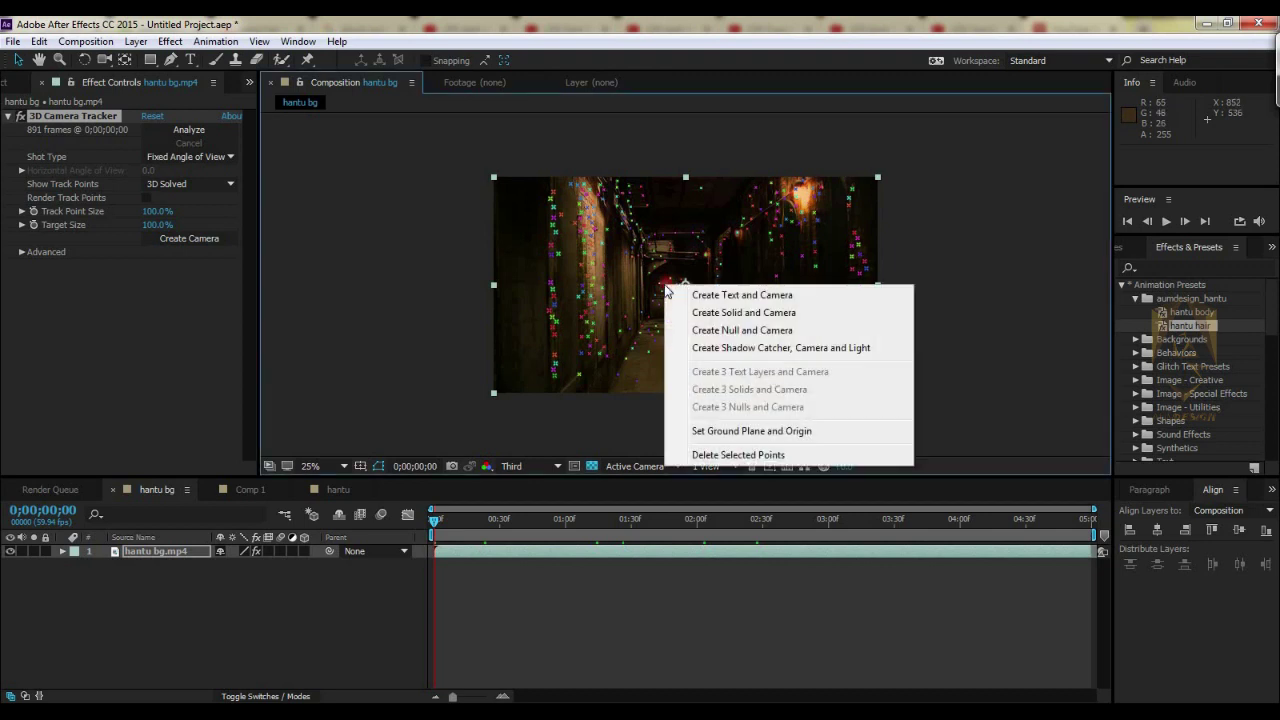
{"action": "left_click", "coordinate": [705, 331]}
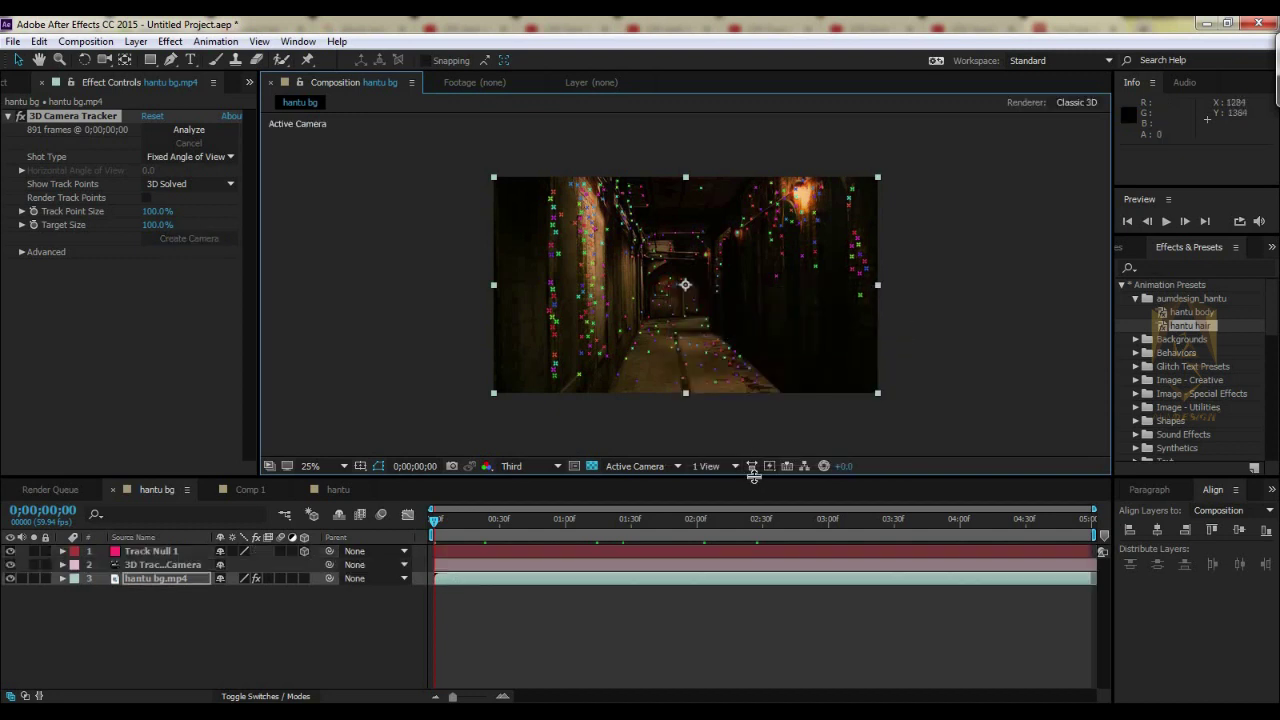
{"action": "left_click", "coordinate": [16, 84]}
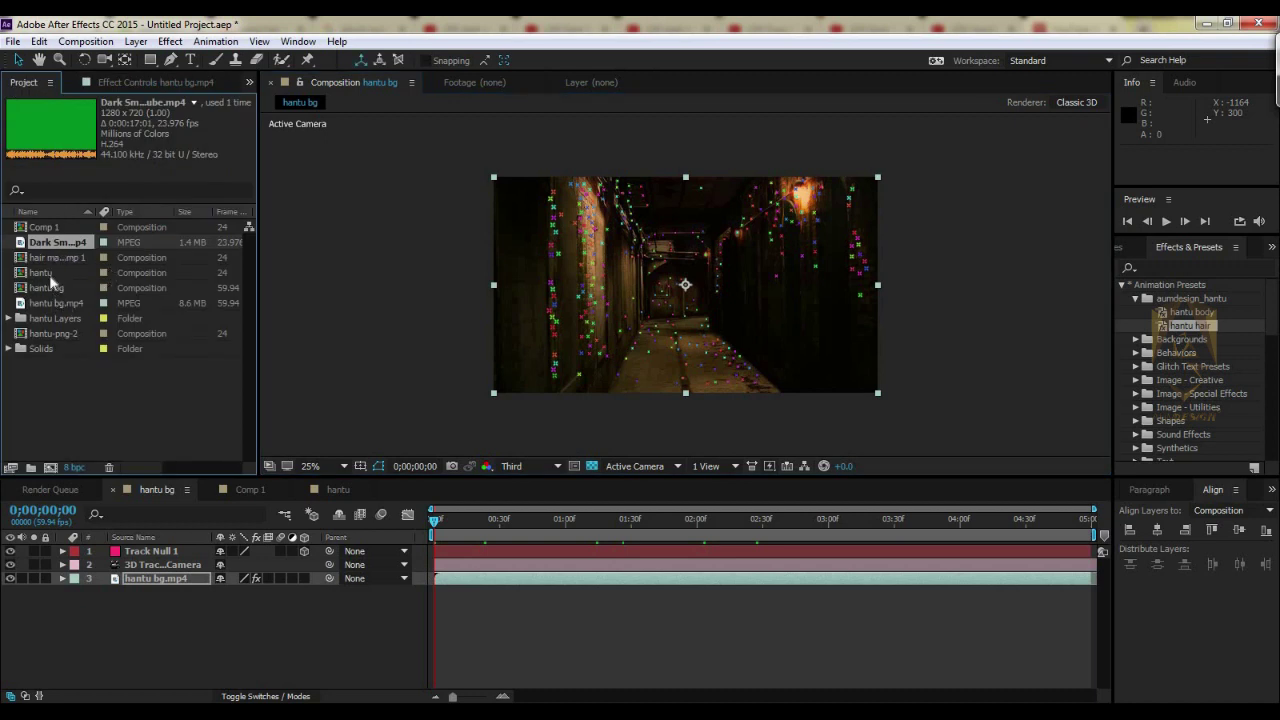
{"action": "left_click", "coordinate": [50, 274]}
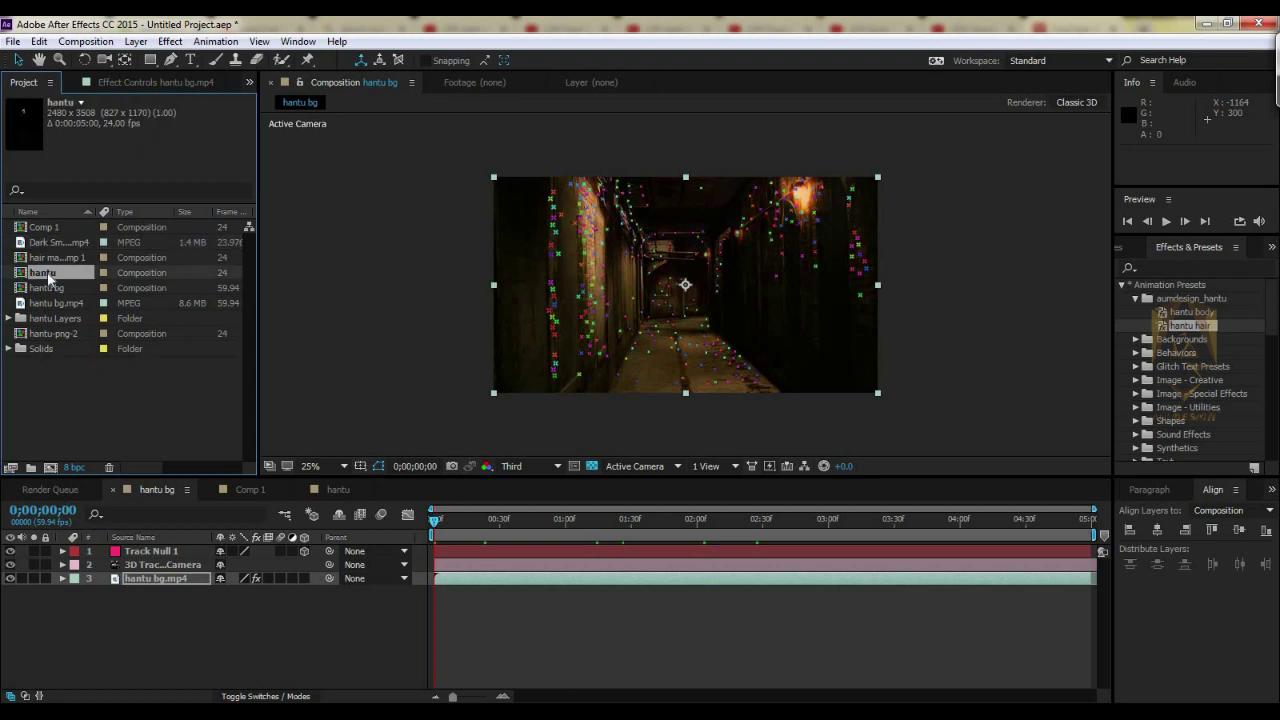
{"action": "left_click_drag", "start_coordinate": [50, 280], "coordinate": [85, 558]}
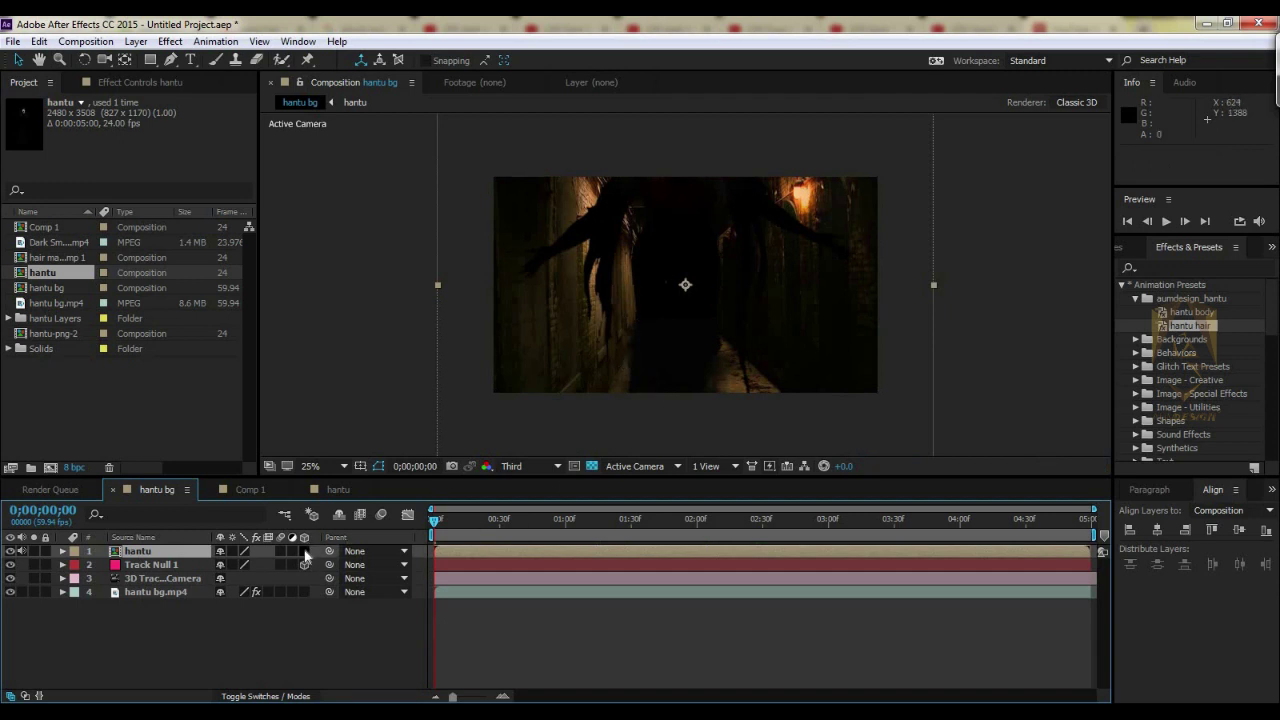
- Show the layer switches columns and enable the hantu layer's 3D switch
{"action": "left_click", "coordinate": [298, 697]}
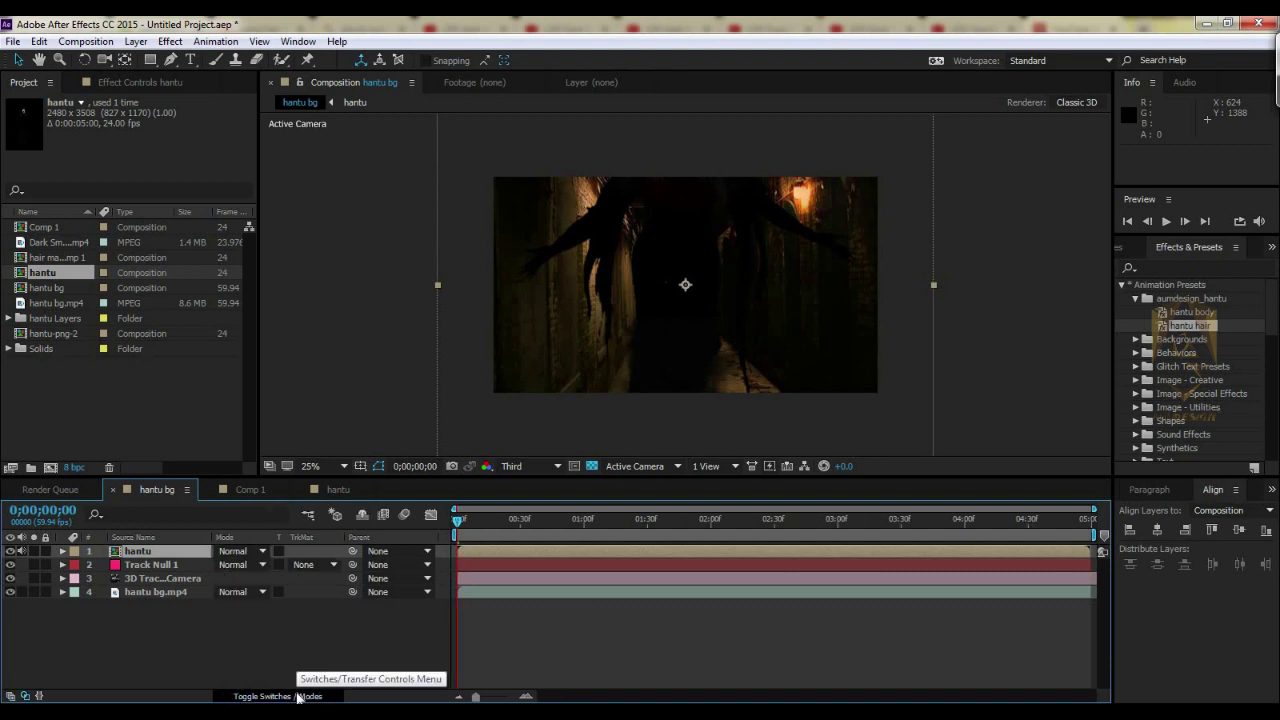
{"action": "left_click", "coordinate": [298, 697]}
{"action": "left_click", "coordinate": [298, 697]}
{"action": "left_click", "coordinate": [298, 697]}
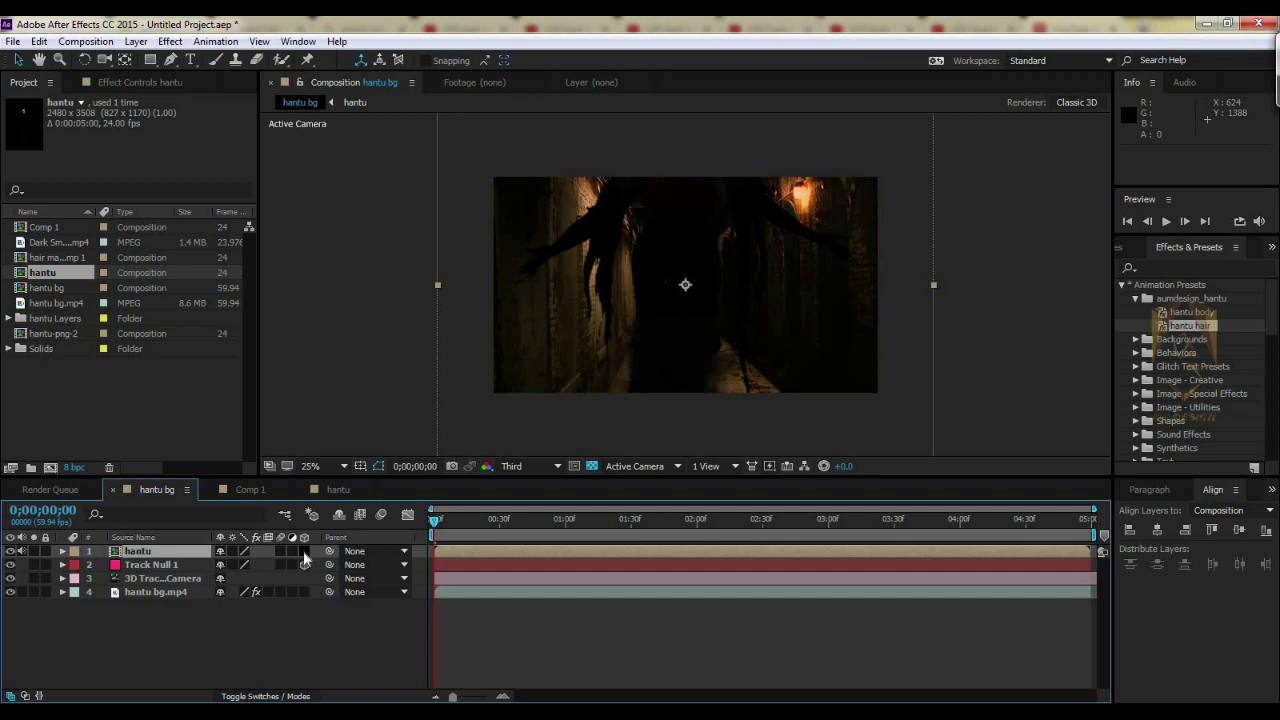
{"action": "left_click", "coordinate": [304, 551]}
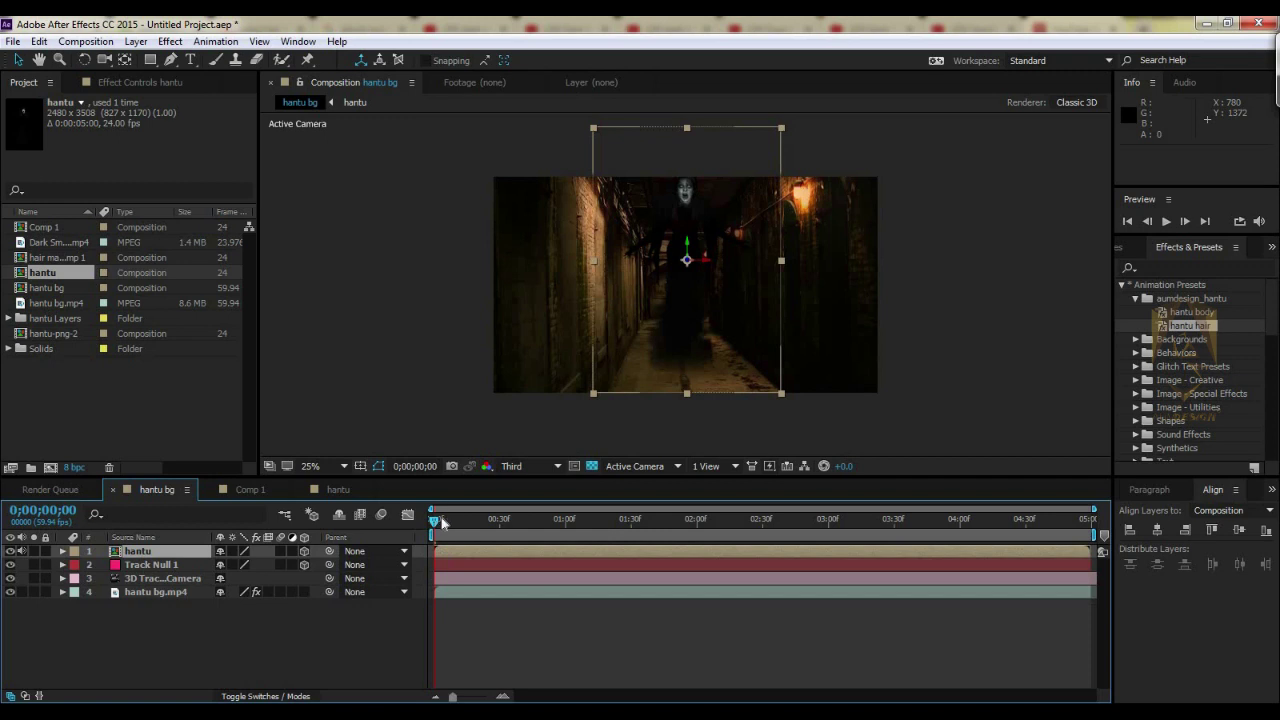
- Expand the hantu layer's transform and push its Position Z deep into the corridor, to 3513
{"action": "left_click_drag", "start_coordinate": [441, 519], "coordinate": [551, 527]}
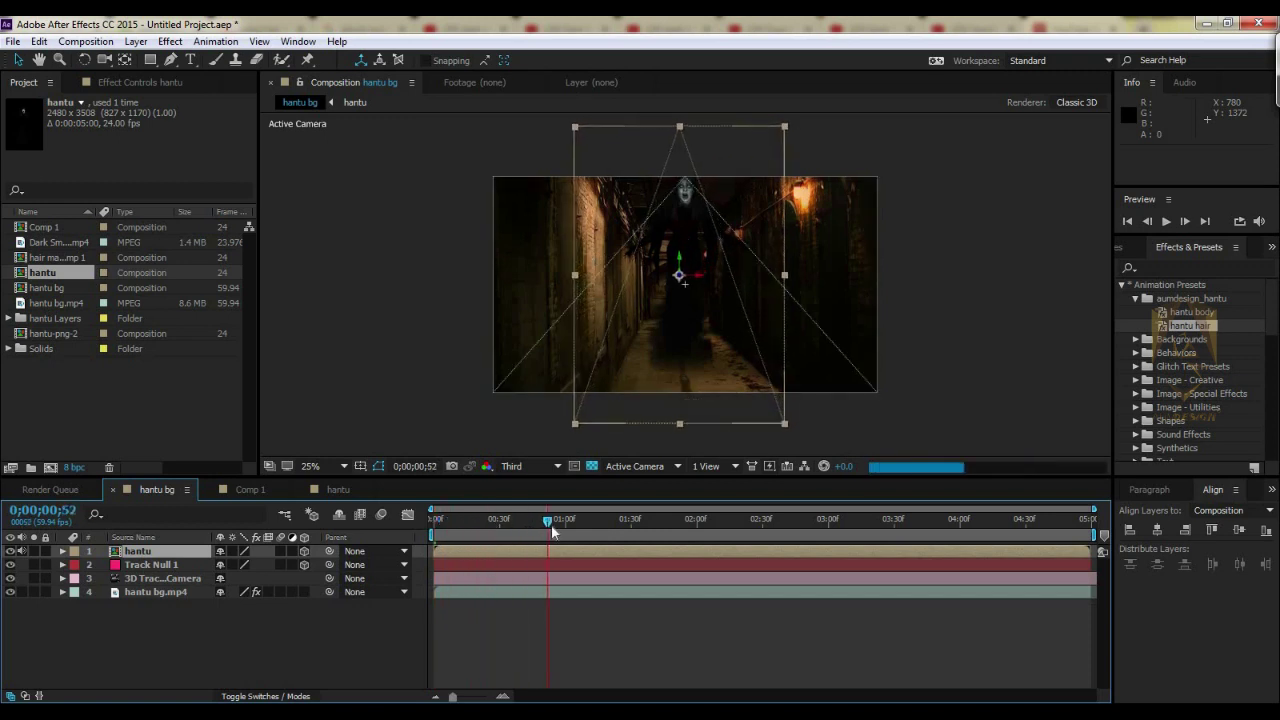
{"action": "key", "text": "Home"}
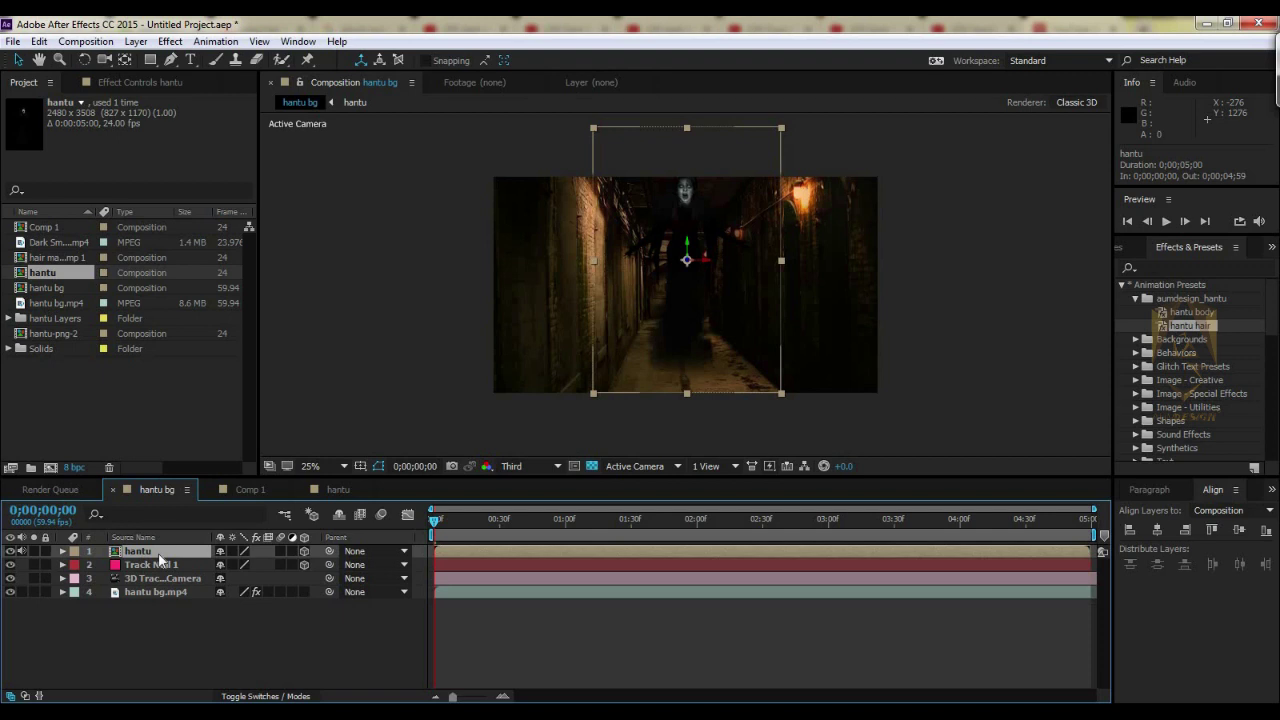
{"action": "left_click", "coordinate": [62, 551]}
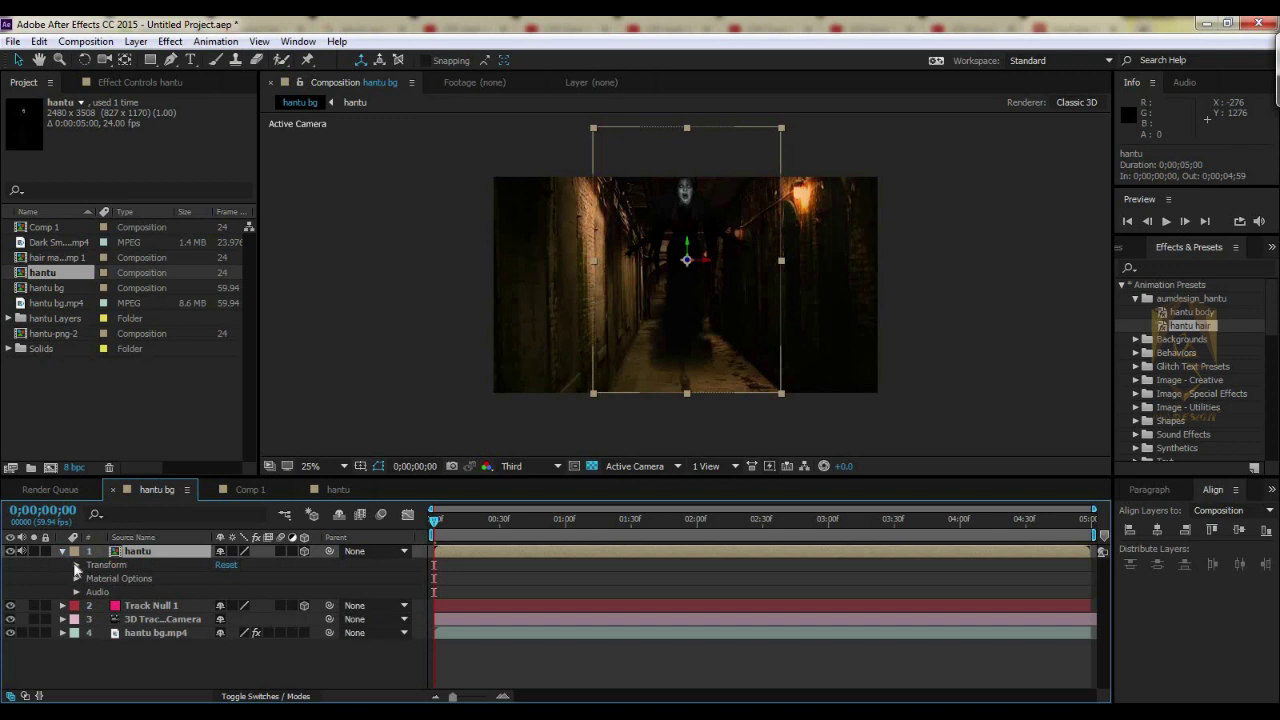
{"action": "left_click", "coordinate": [76, 565]}
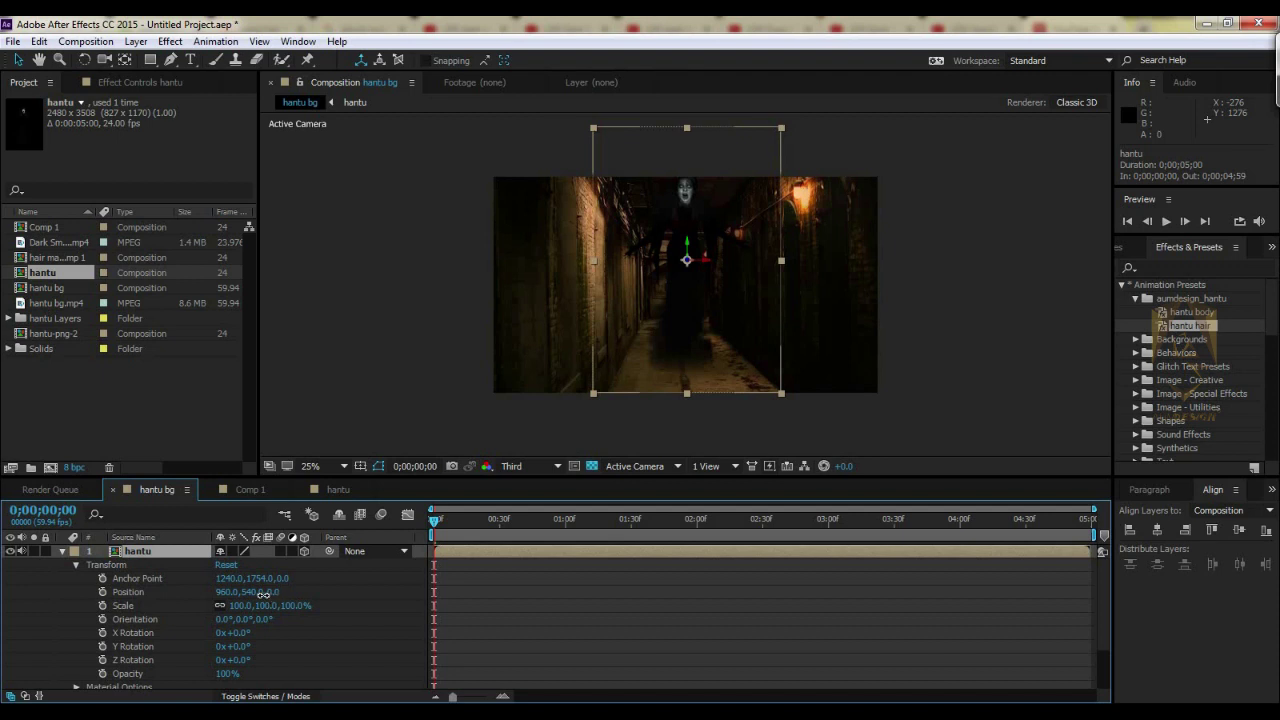
{"action": "mouse_move", "coordinate": [263, 593]}
{"action": "left_mouse_down"}
{"action": "mouse_move", "coordinate": [1225, 568]}
{"action": "mouse_move", "coordinate": [220, 627]}
{"action": "left_mouse_up"}
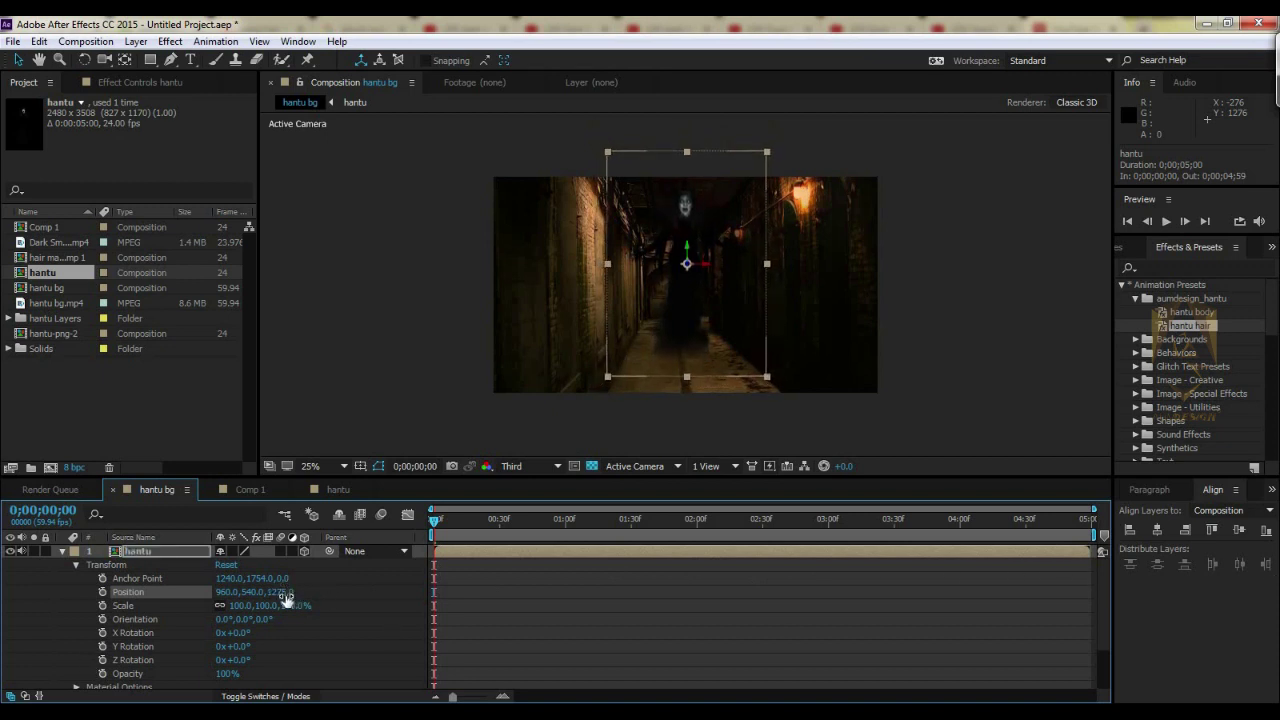
{"action": "left_click_drag", "start_coordinate": [288, 591], "coordinate": [1195, 677]}
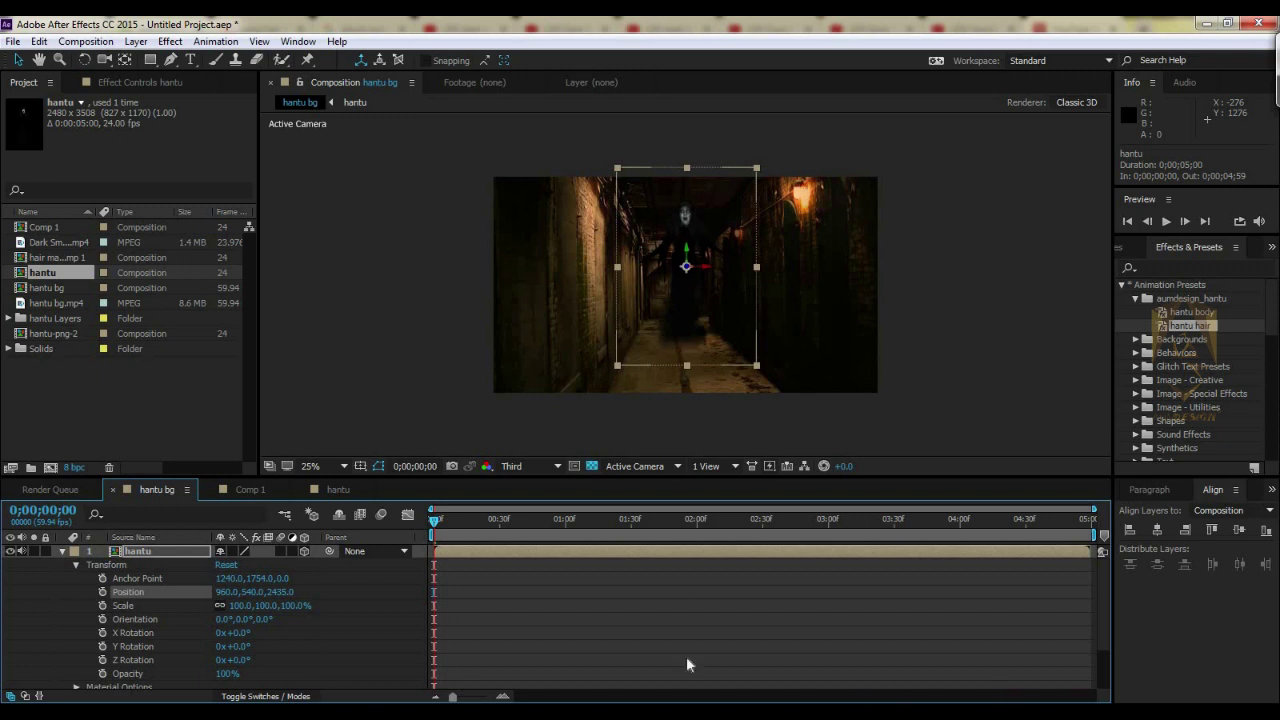
{"action": "left_click_drag", "start_coordinate": [276, 595], "coordinate": [1100, 592]}
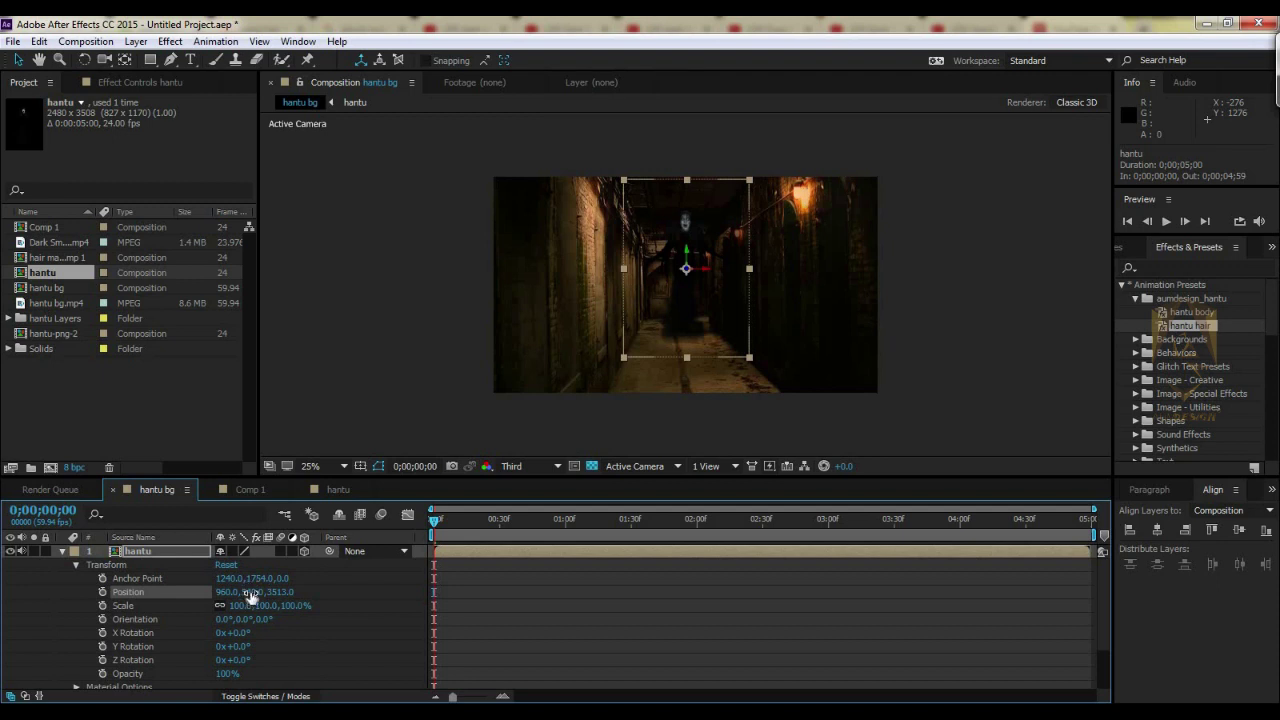
- Lower the ghost to Position Y 882 and RAM-preview the composite
{"action": "left_click_drag", "start_coordinate": [247, 592], "coordinate": [341, 579]}
{"action": "left_click_drag", "start_coordinate": [458, 576], "coordinate": [550, 573]}
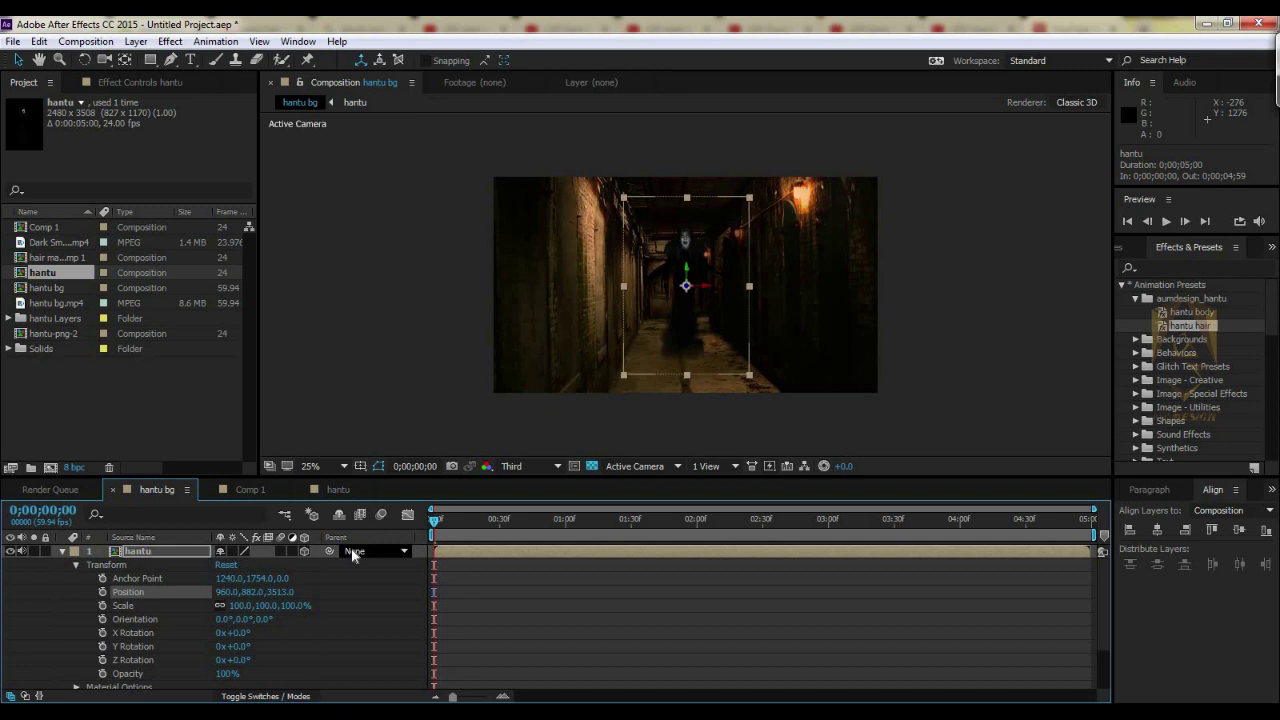
{"action": "key", "text": "space"}
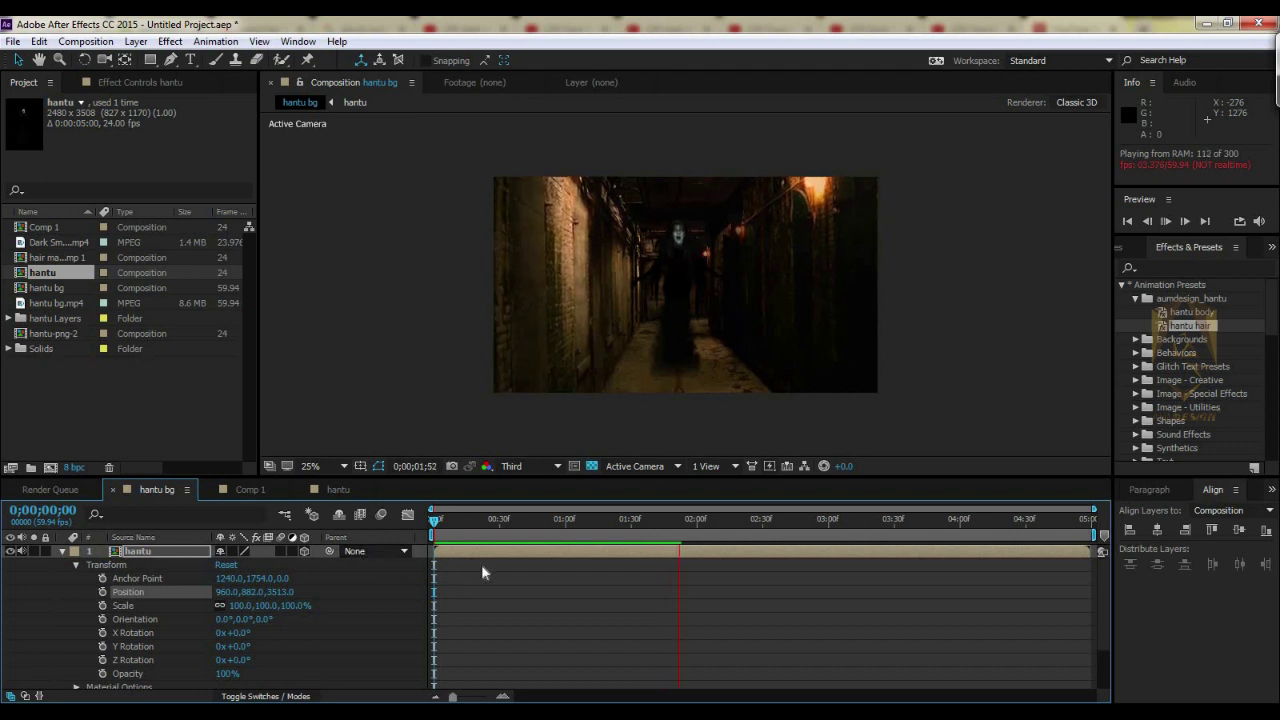
{"action": "left_click", "coordinate": [549, 529]}
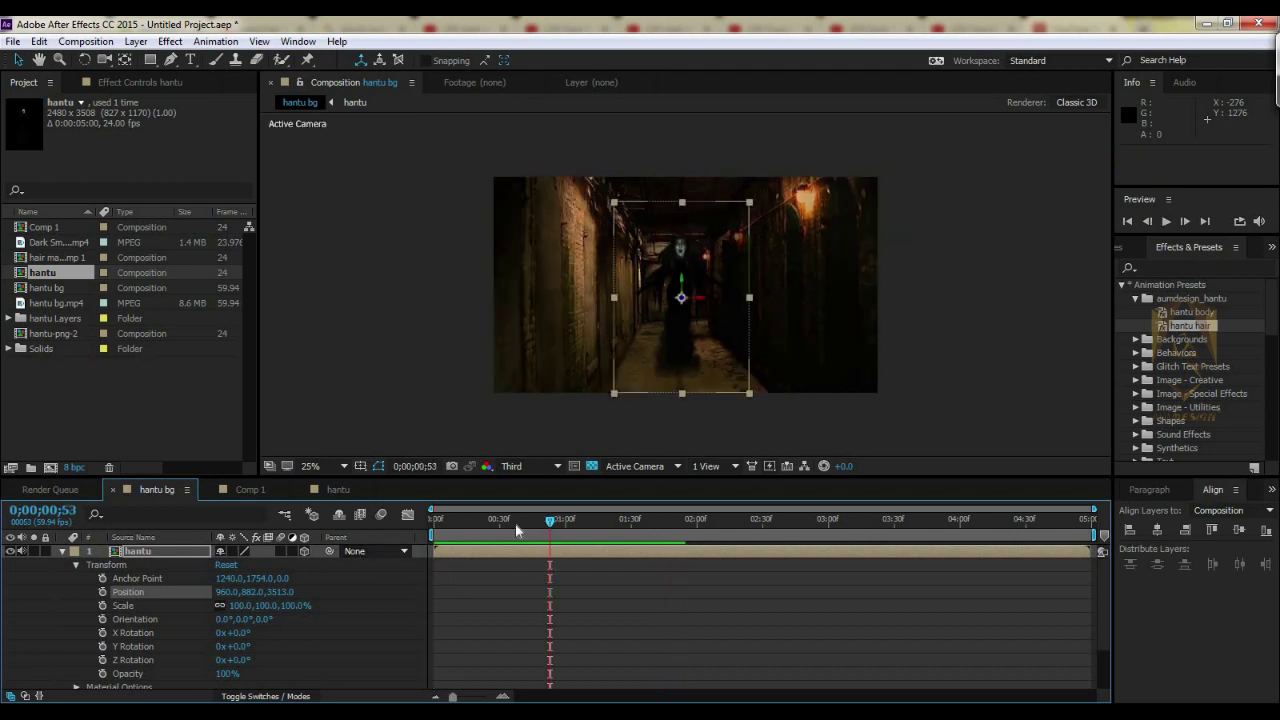
{"action": "left_click", "coordinate": [577, 617]}
{"action": "key", "text": "space"}
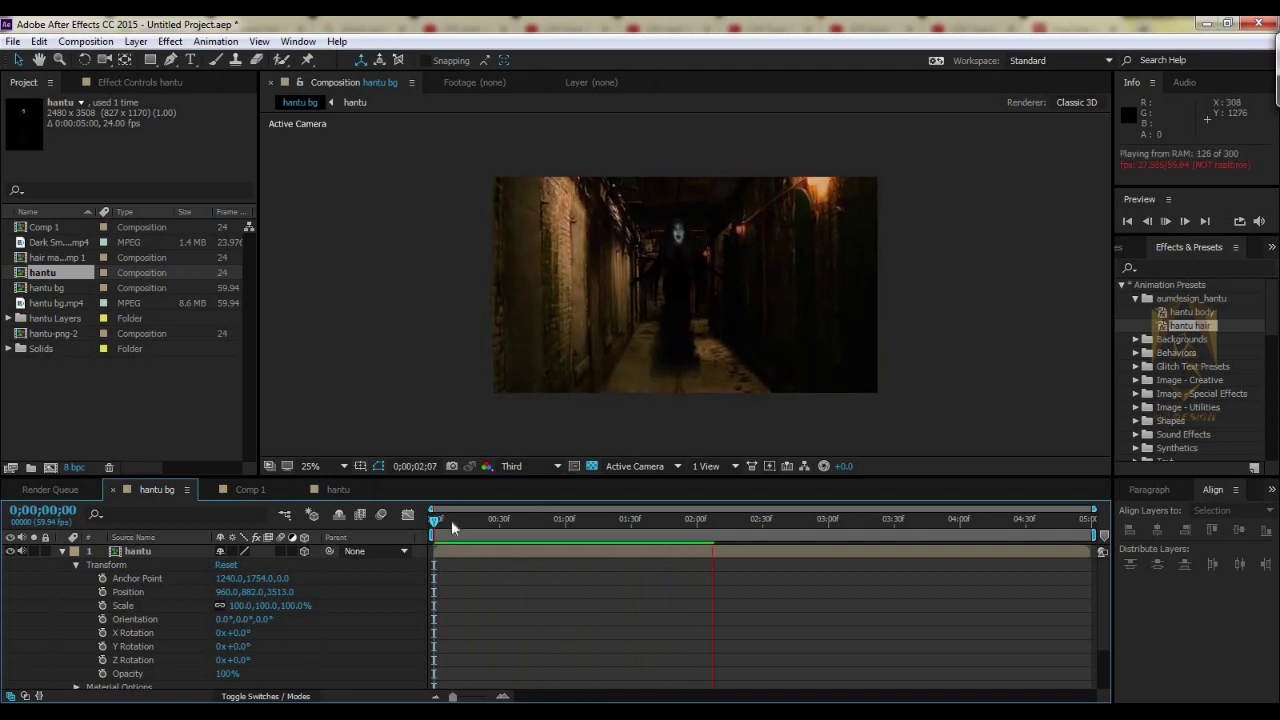
{"action": "key", "text": "space"}
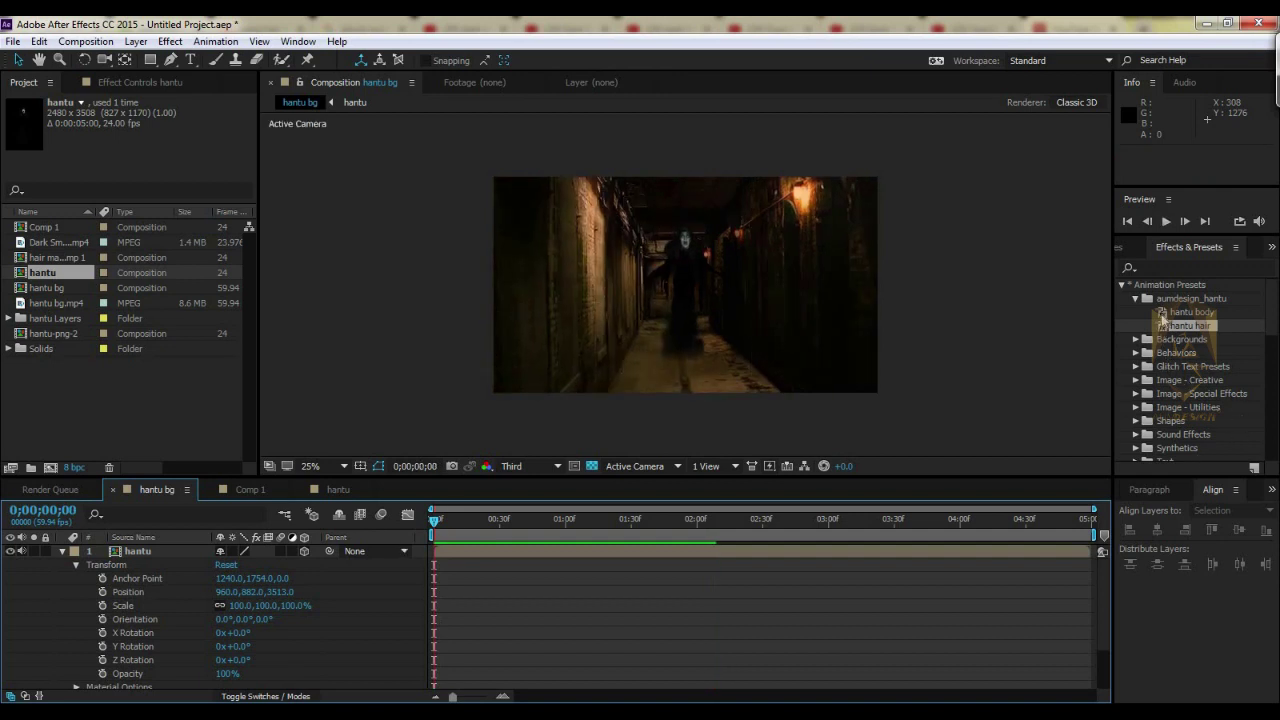
- Apply the hantu body preset to the hantu layer for Turbulent Displace (Amount 25, Size 80) and preview it
{"action": "left_click", "coordinate": [1186, 313]}
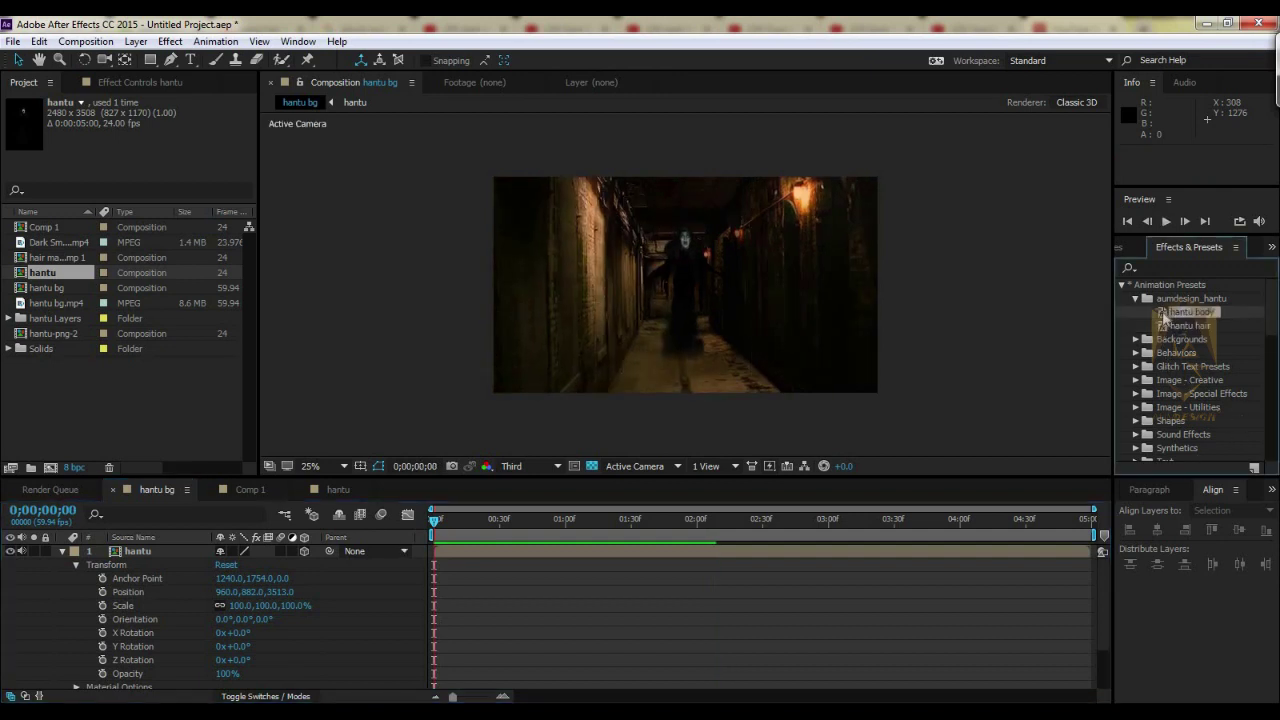
{"action": "left_click_drag", "start_coordinate": [1163, 318], "coordinate": [607, 551]}
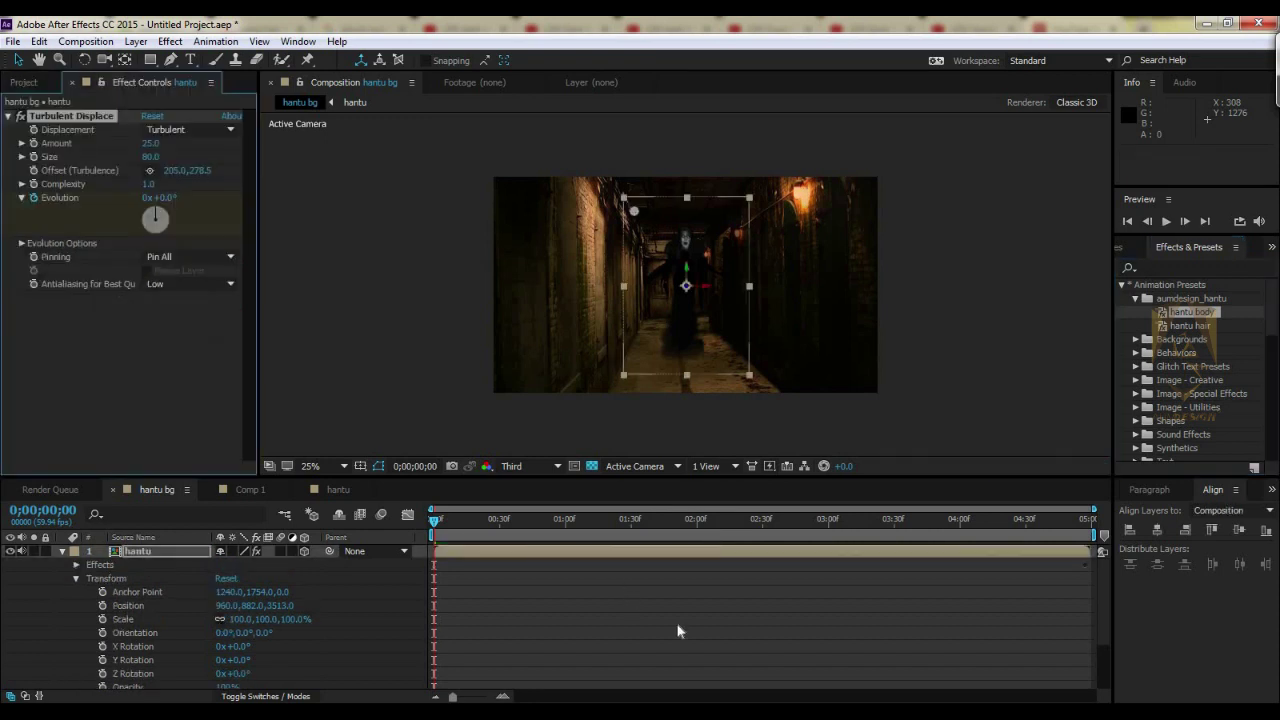
{"action": "key", "text": "space"}
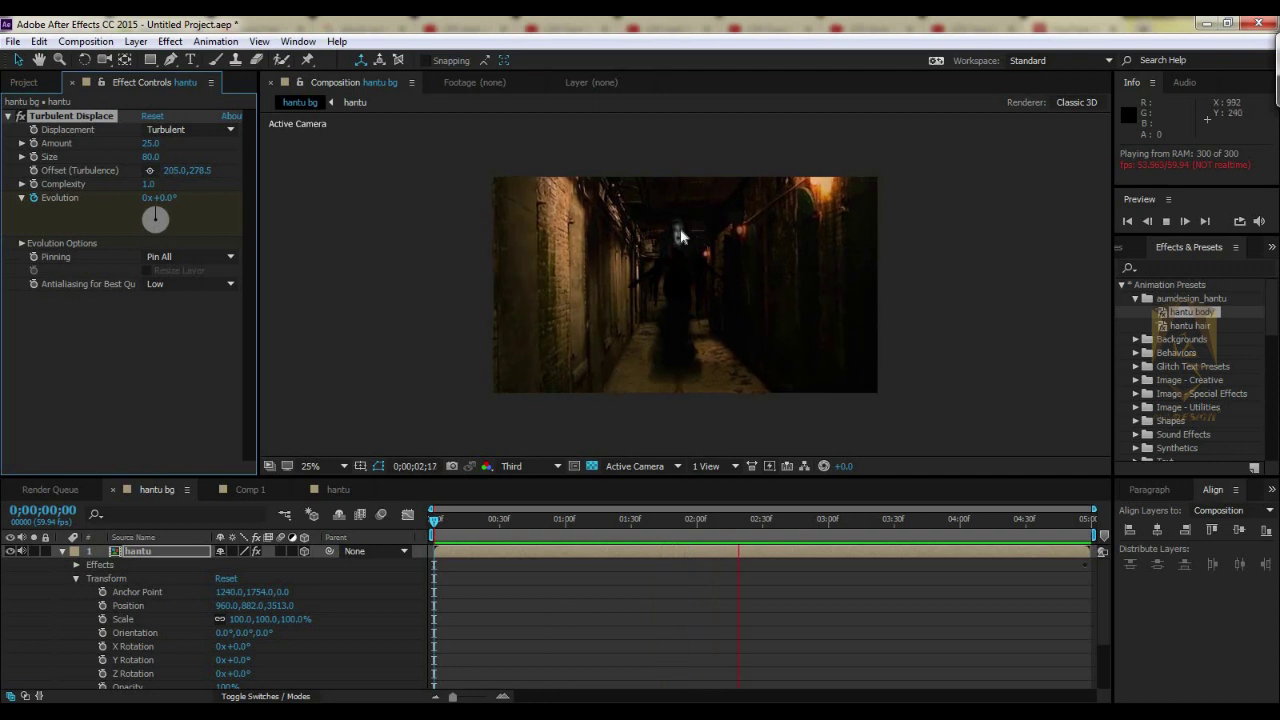
{"action": "left_click", "coordinate": [499, 517]}
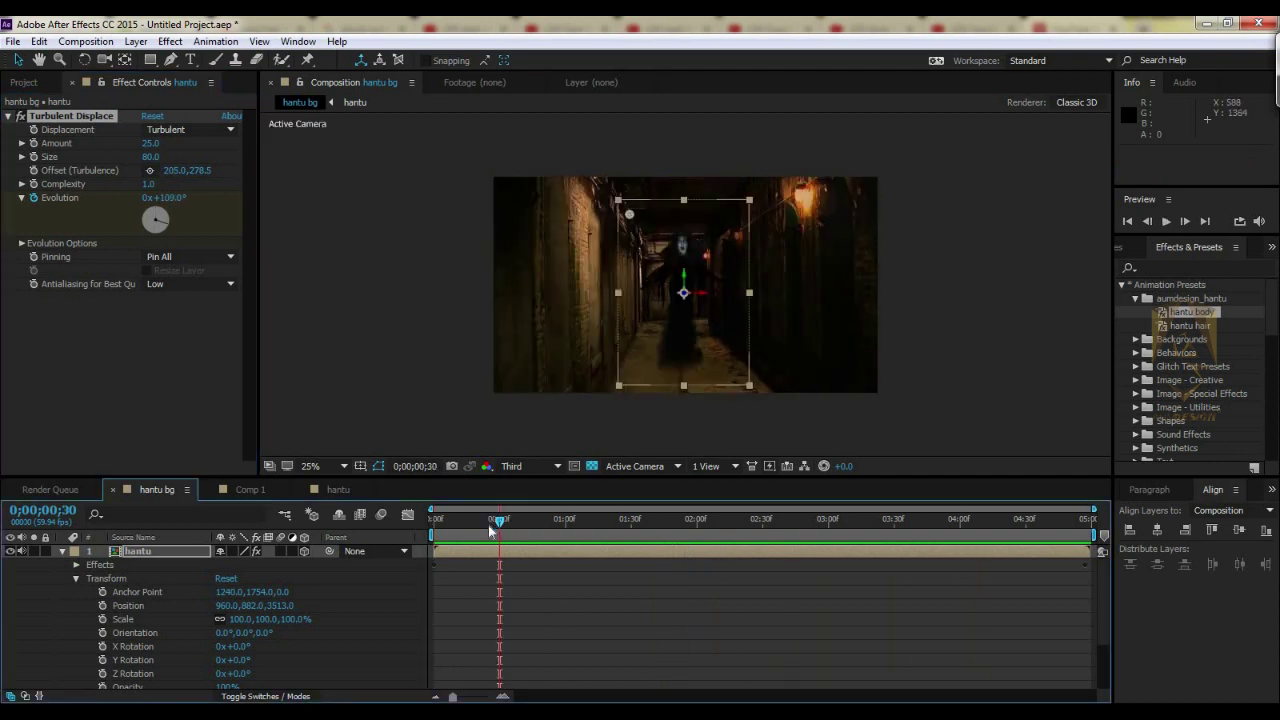
{"action": "left_click", "coordinate": [80, 125]}
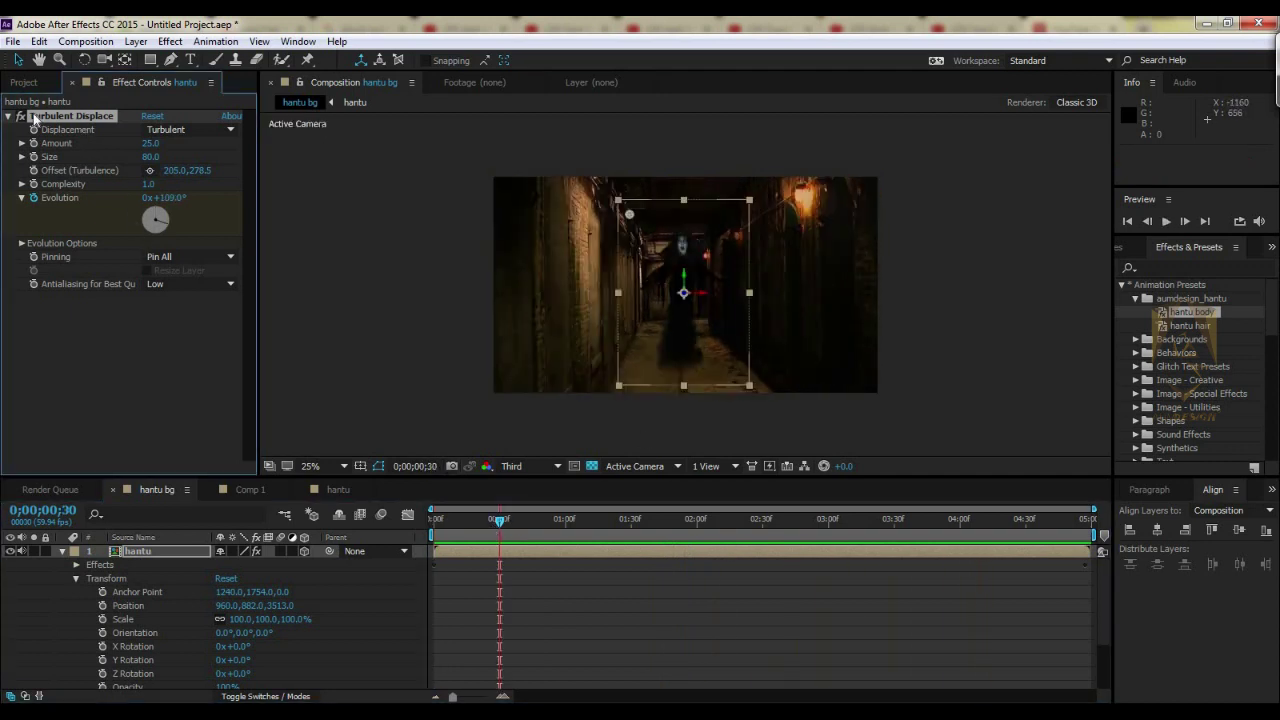
{"action": "left_click", "coordinate": [460, 519]}
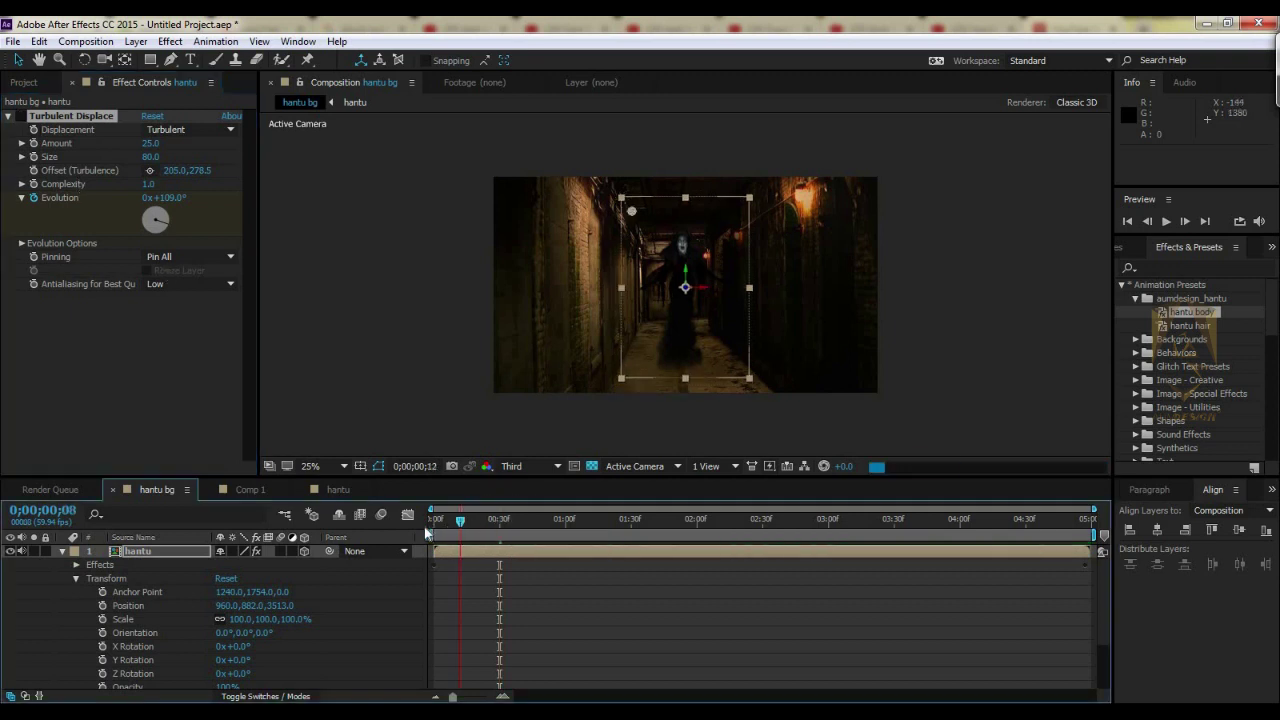
{"action": "key", "text": "space"}
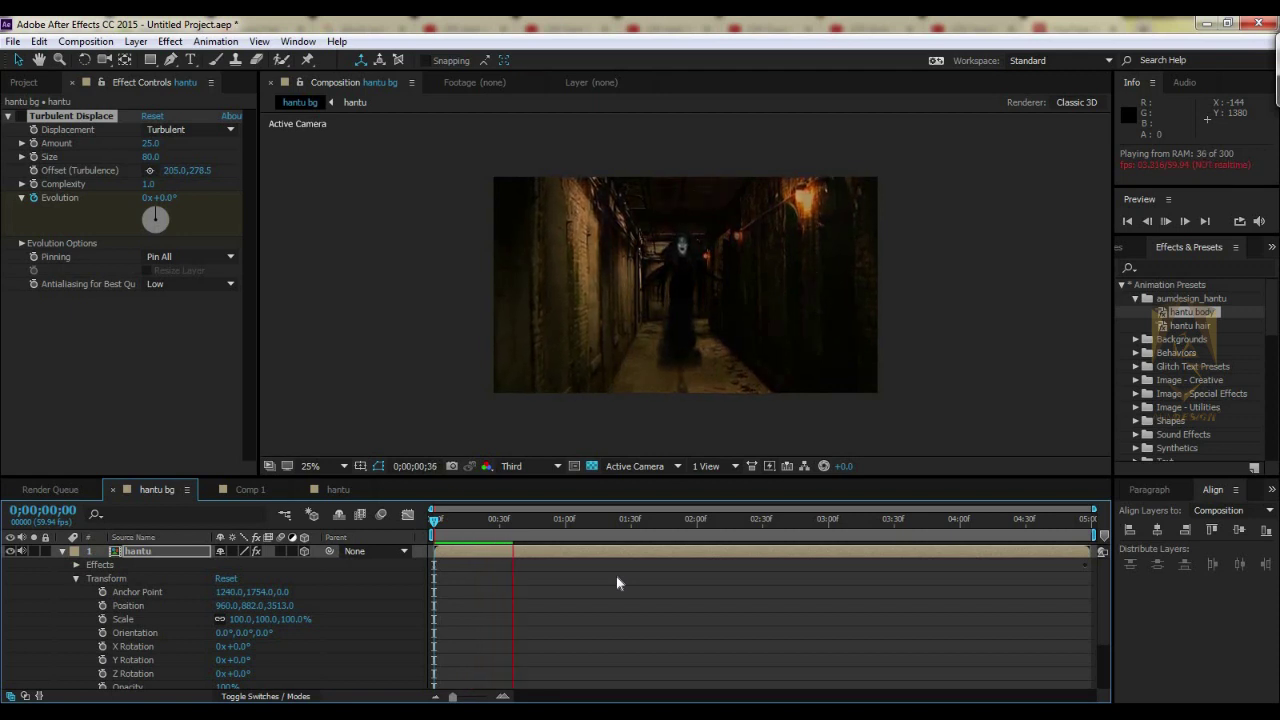
{"action": "left_click", "coordinate": [430, 366]}
{"action": "key", "text": "period"}
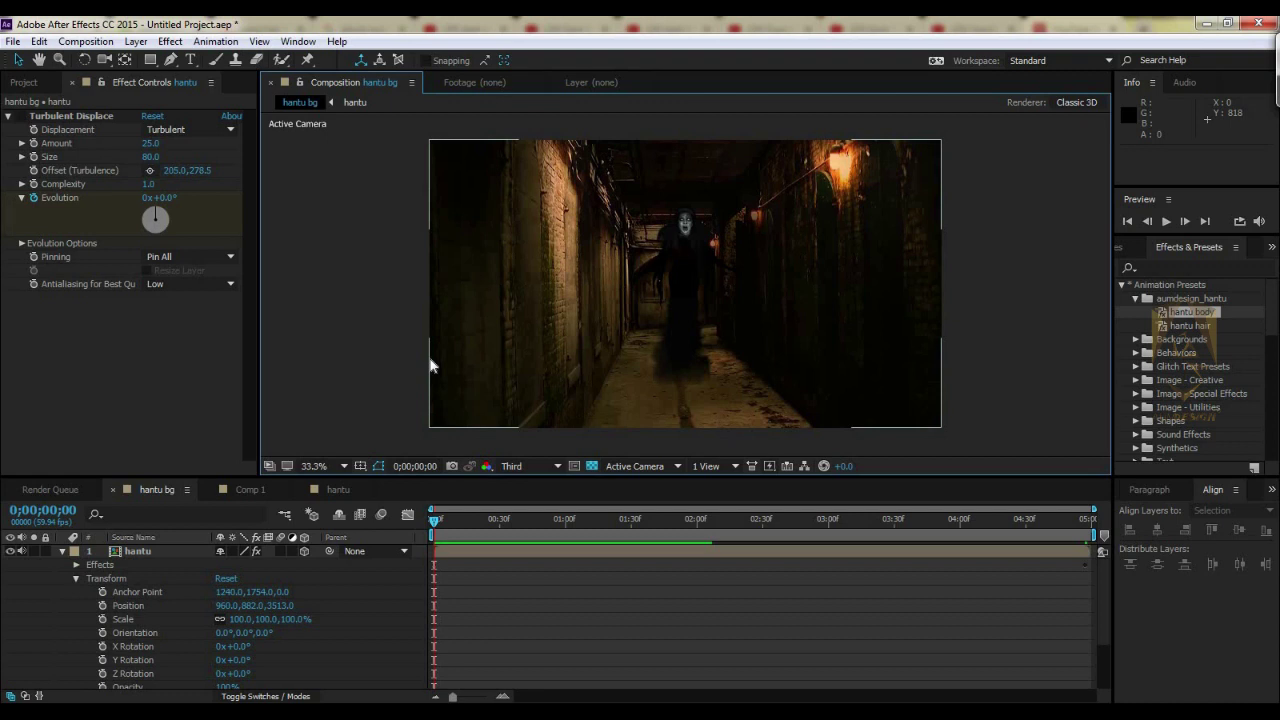
- Keyframe the ghost's final position at the last frame, then push its 0;00 Position Z to 11032
{"action": "left_click_drag", "start_coordinate": [534, 520], "coordinate": [1090, 520]}
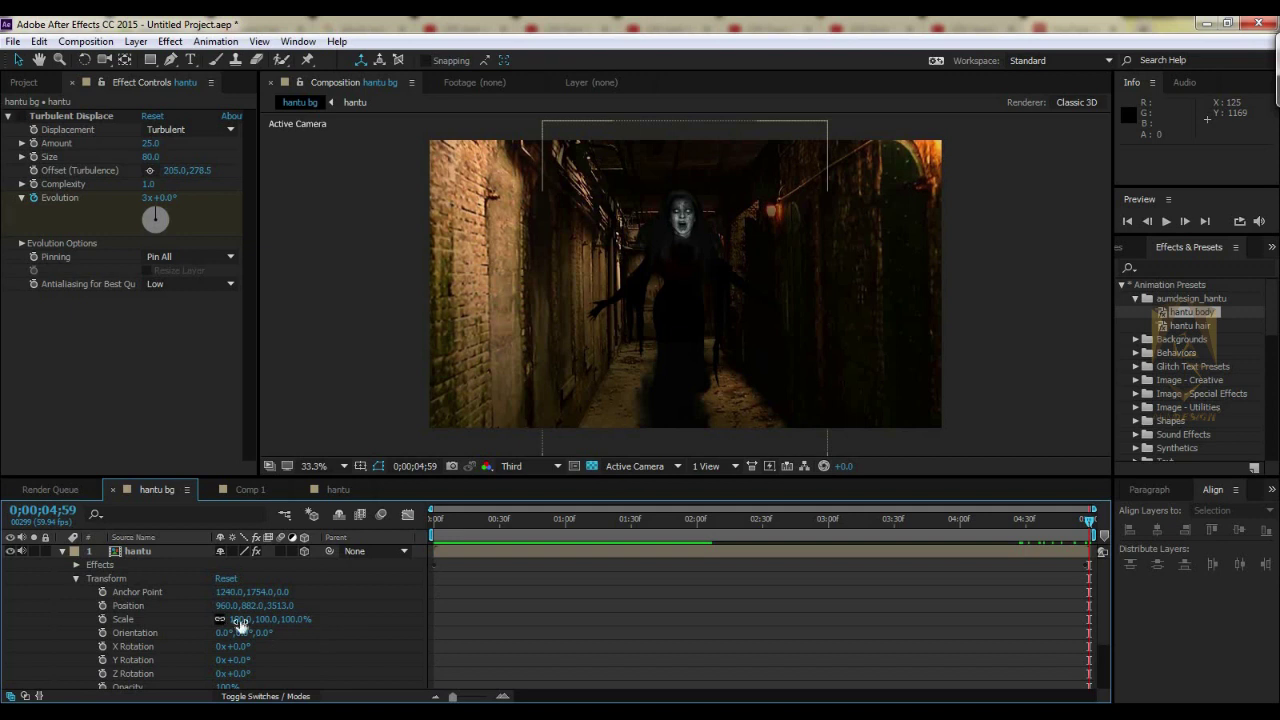
{"action": "left_click", "coordinate": [102, 606]}
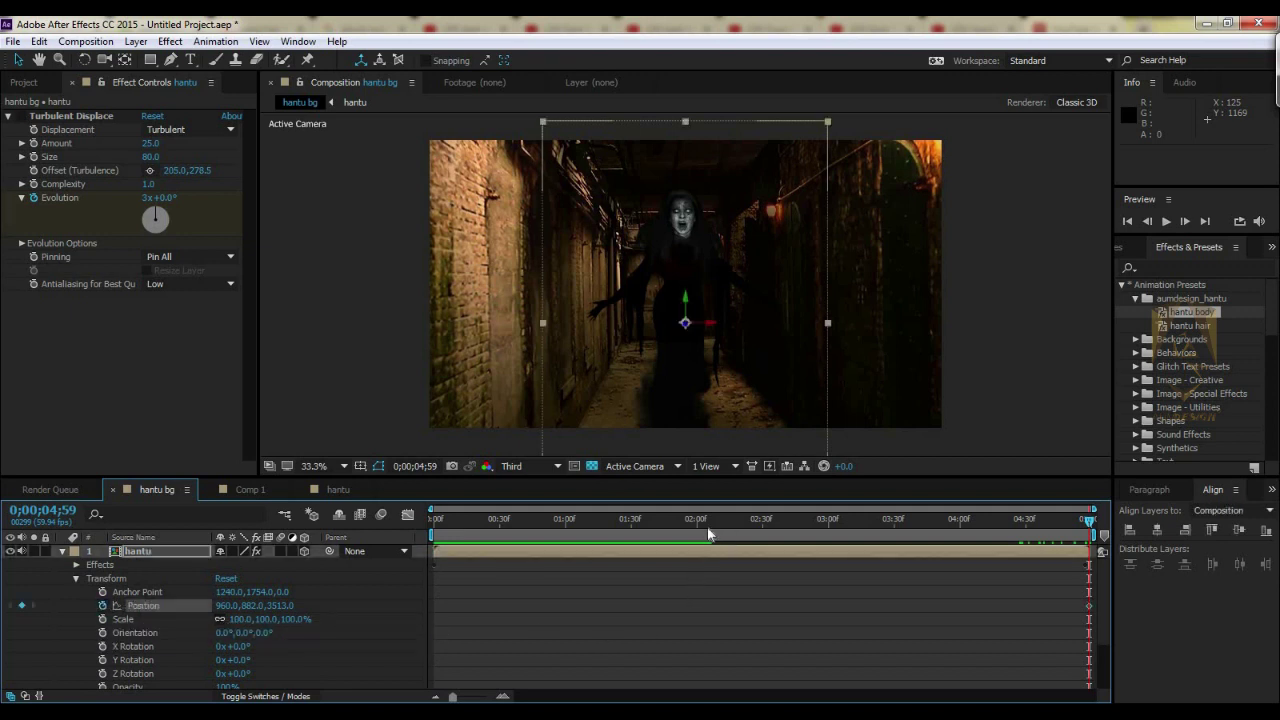
{"action": "left_click_drag", "start_coordinate": [715, 537], "coordinate": [387, 528]}
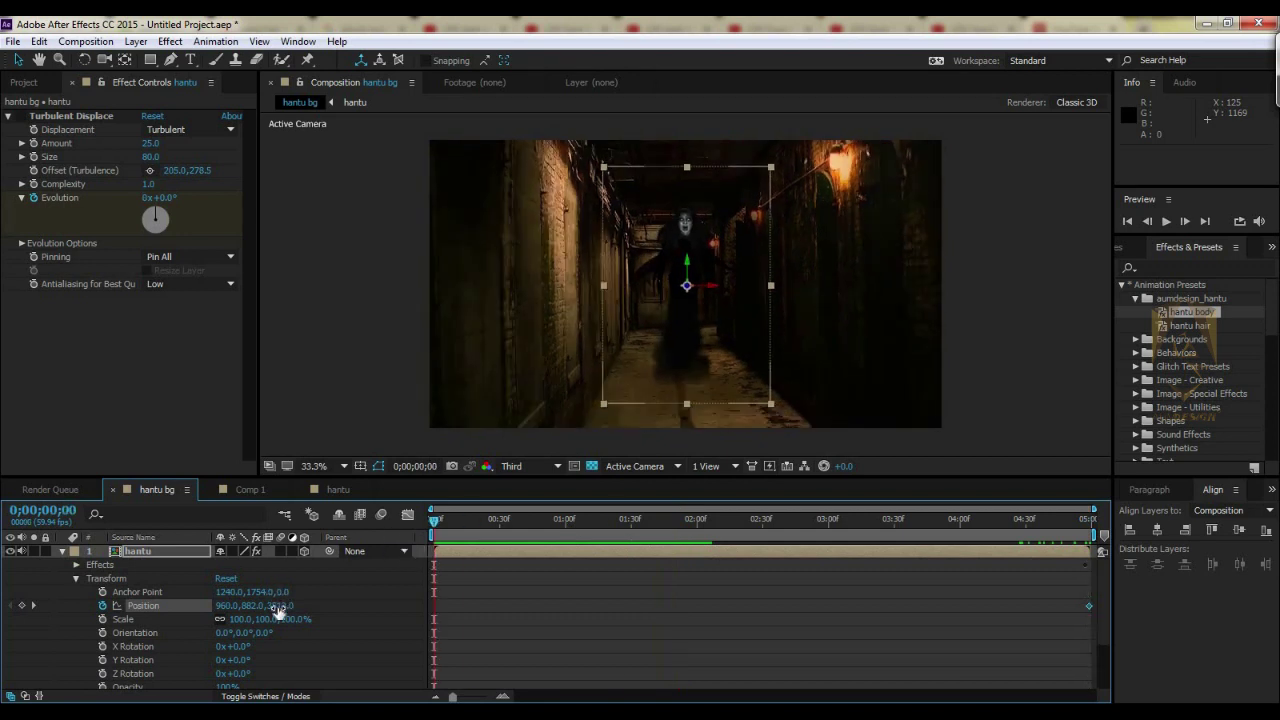
{"action": "left_click_drag", "start_coordinate": [278, 612], "coordinate": [1100, 596]}
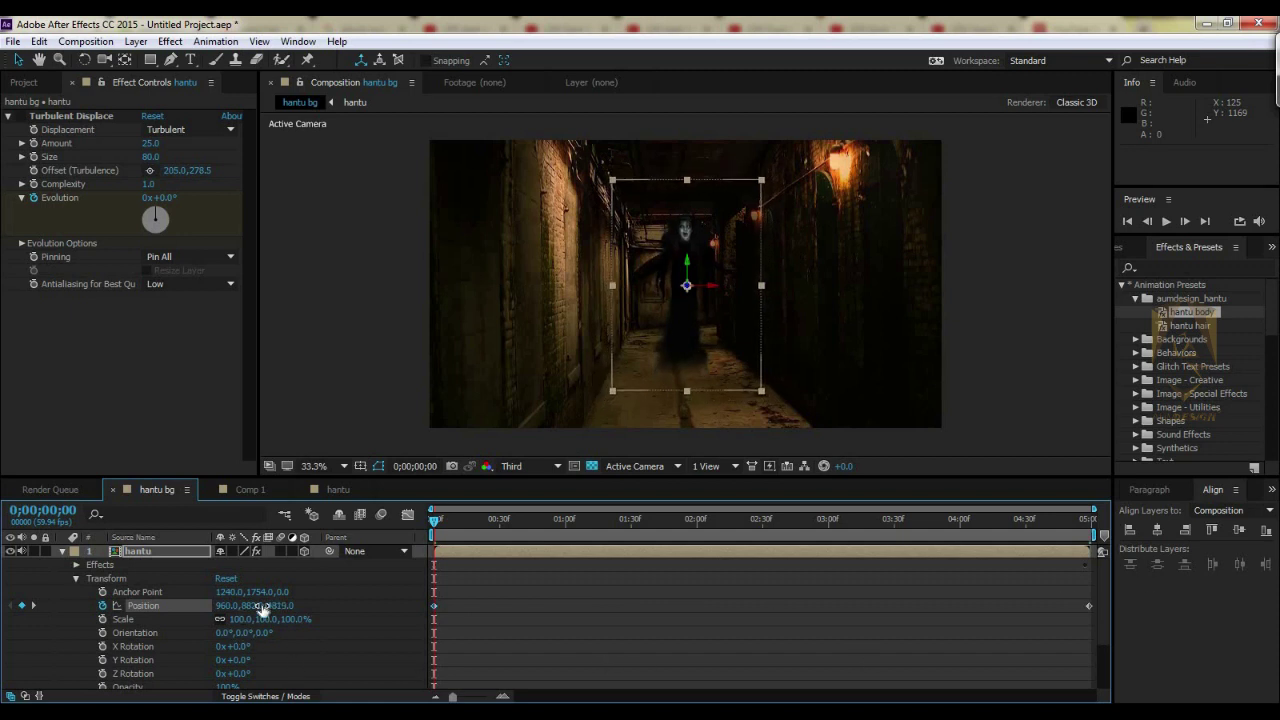
{"action": "left_click_drag", "start_coordinate": [272, 606], "coordinate": [1276, 610]}
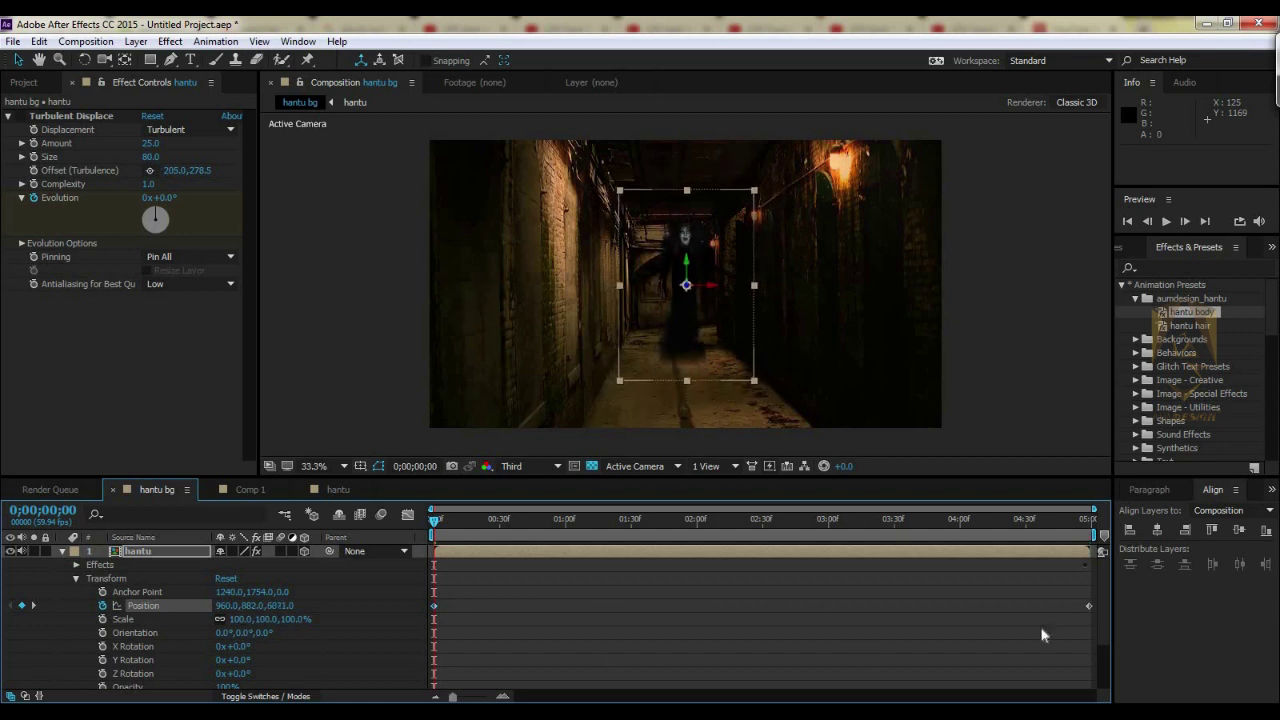
{"action": "left_click_drag", "start_coordinate": [272, 606], "coordinate": [1275, 603]}
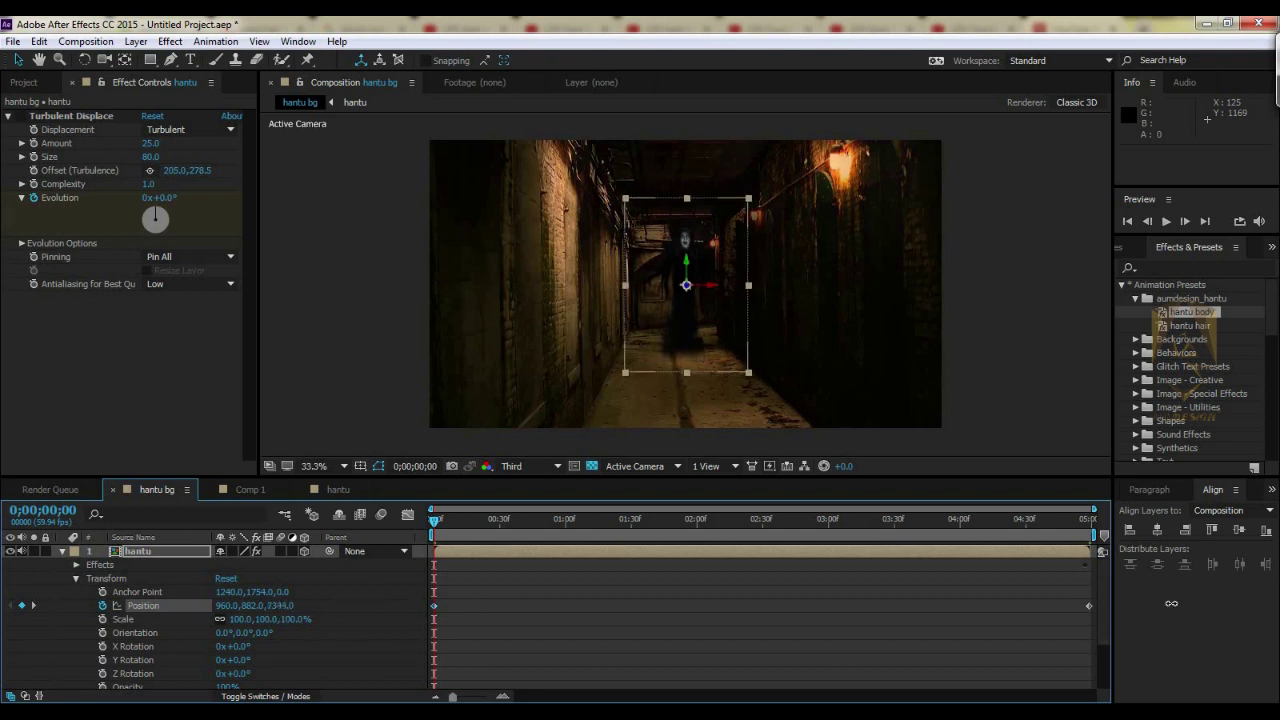
{"action": "left_click_drag", "start_coordinate": [278, 606], "coordinate": [1275, 592]}
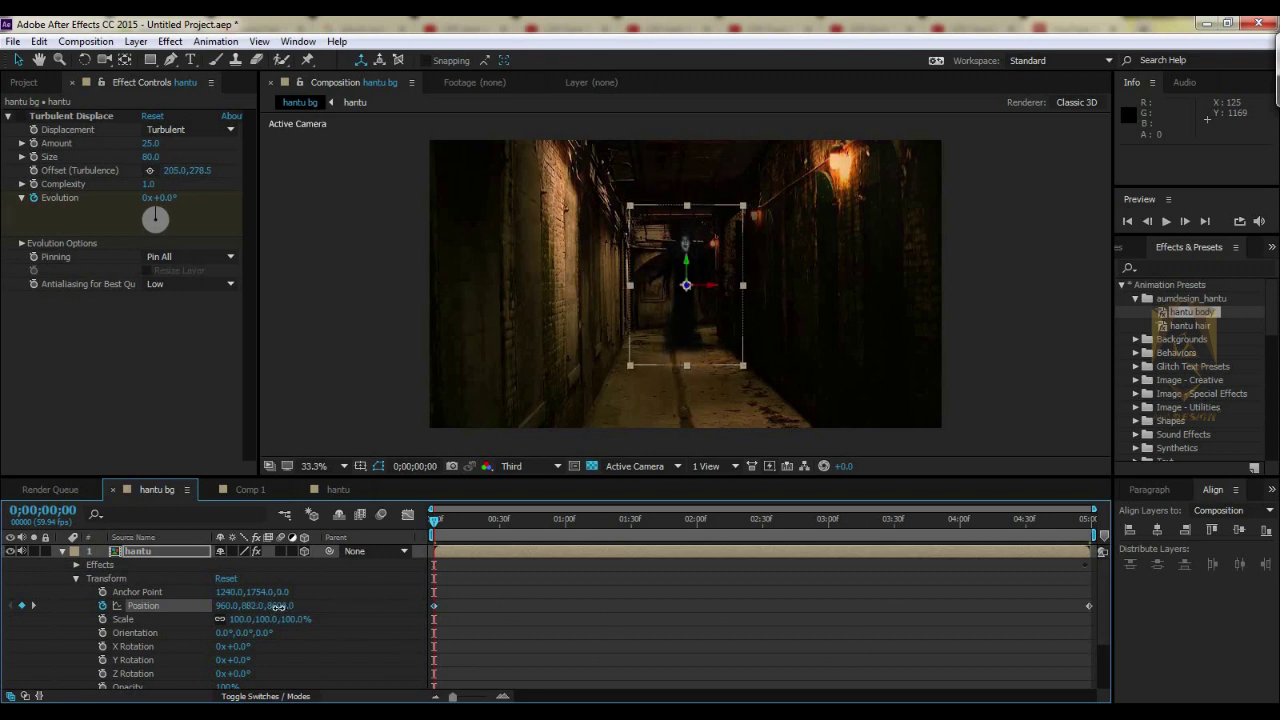
{"action": "left_click_drag", "start_coordinate": [270, 606], "coordinate": [687, 606]}
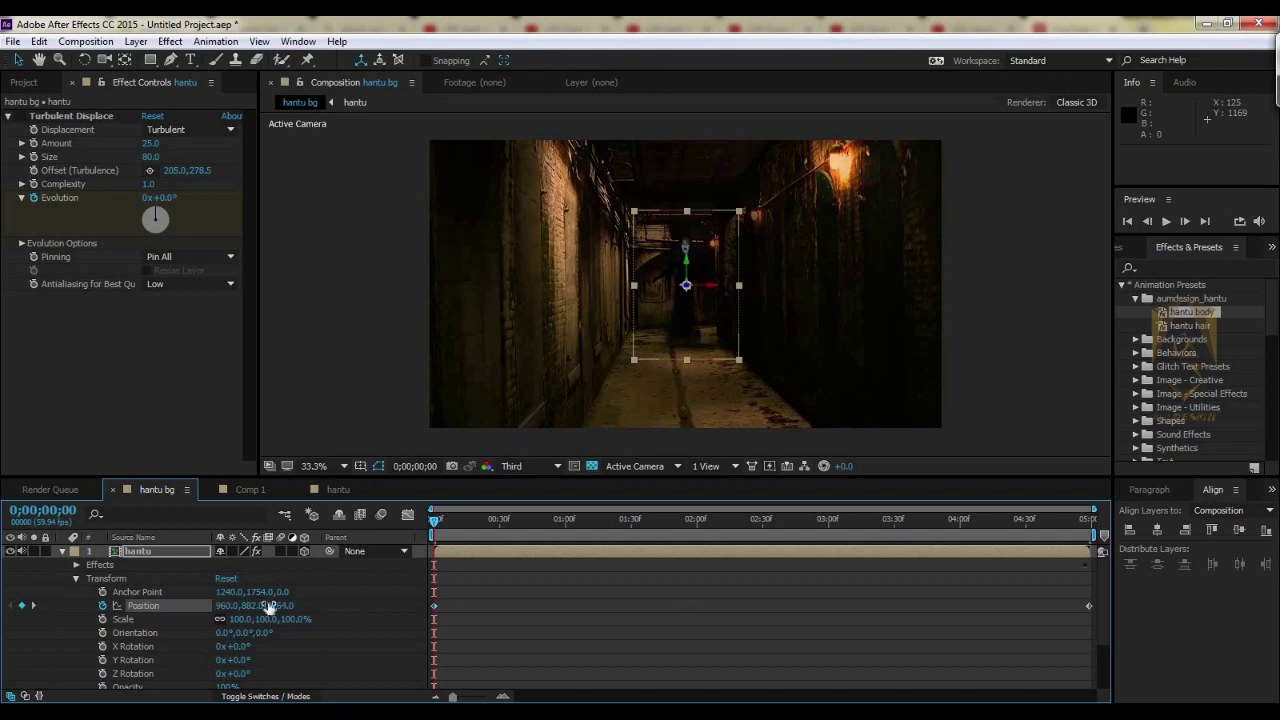
{"action": "mouse_move", "coordinate": [270, 606]}
{"action": "left_mouse_down"}
{"action": "mouse_move", "coordinate": [841, 565]}
{"action": "mouse_move", "coordinate": [546, 626]}
{"action": "left_mouse_up"}
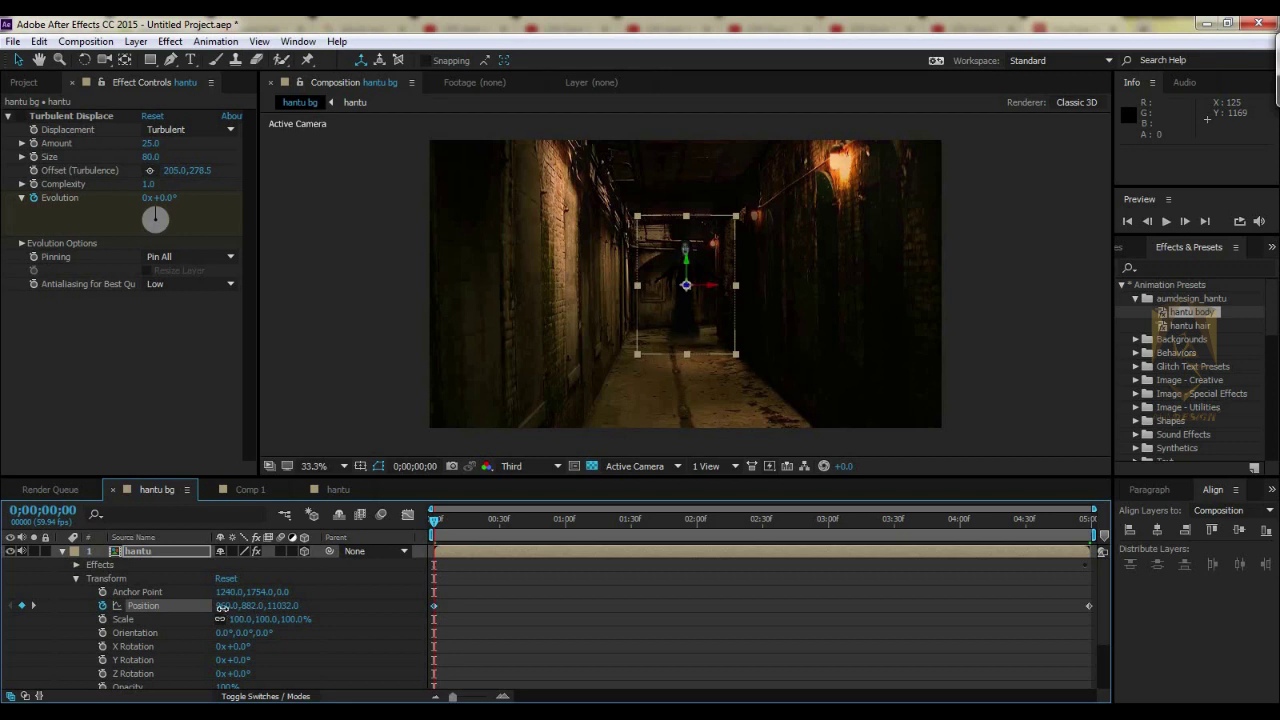
- Shift the starting position to X 743, Y 1053 and preview the forward glide
{"action": "left_click_drag", "start_coordinate": [226, 606], "coordinate": [81, 624]}
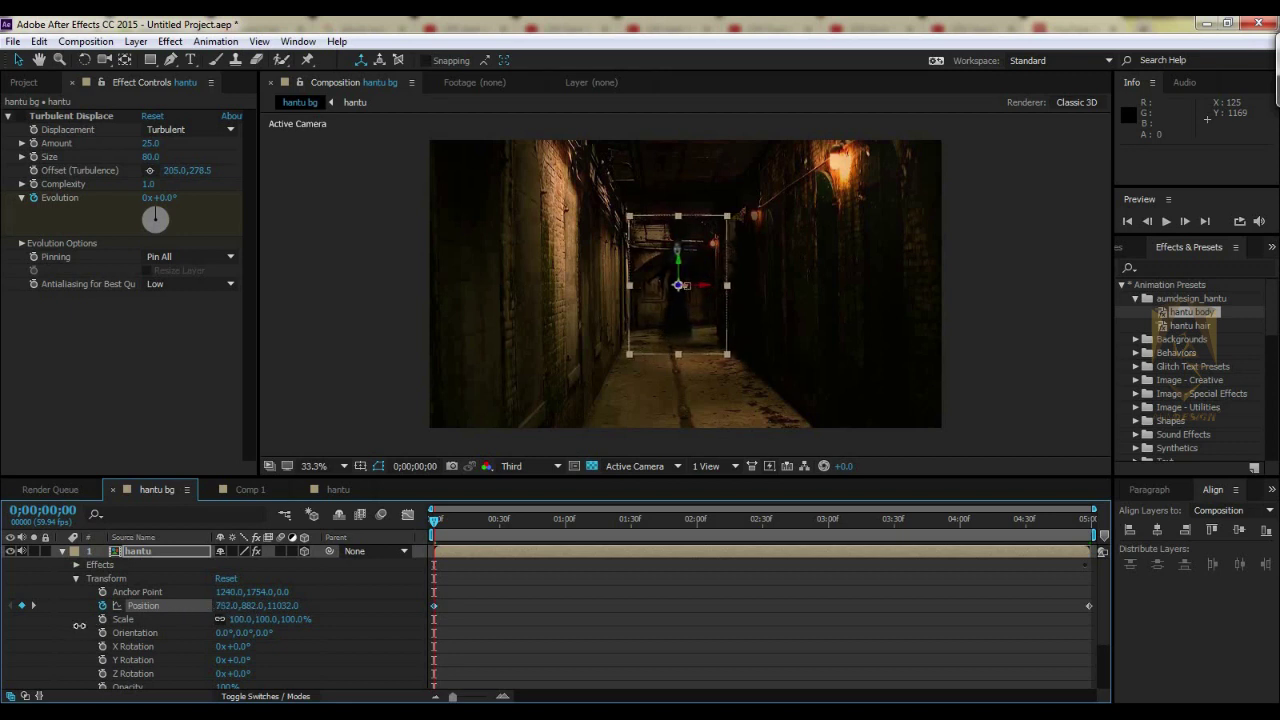
{"action": "mouse_move", "coordinate": [266, 606]}
{"action": "left_mouse_down"}
{"action": "mouse_move", "coordinate": [251, 606]}
{"action": "mouse_move", "coordinate": [430, 568]}
{"action": "left_mouse_up"}
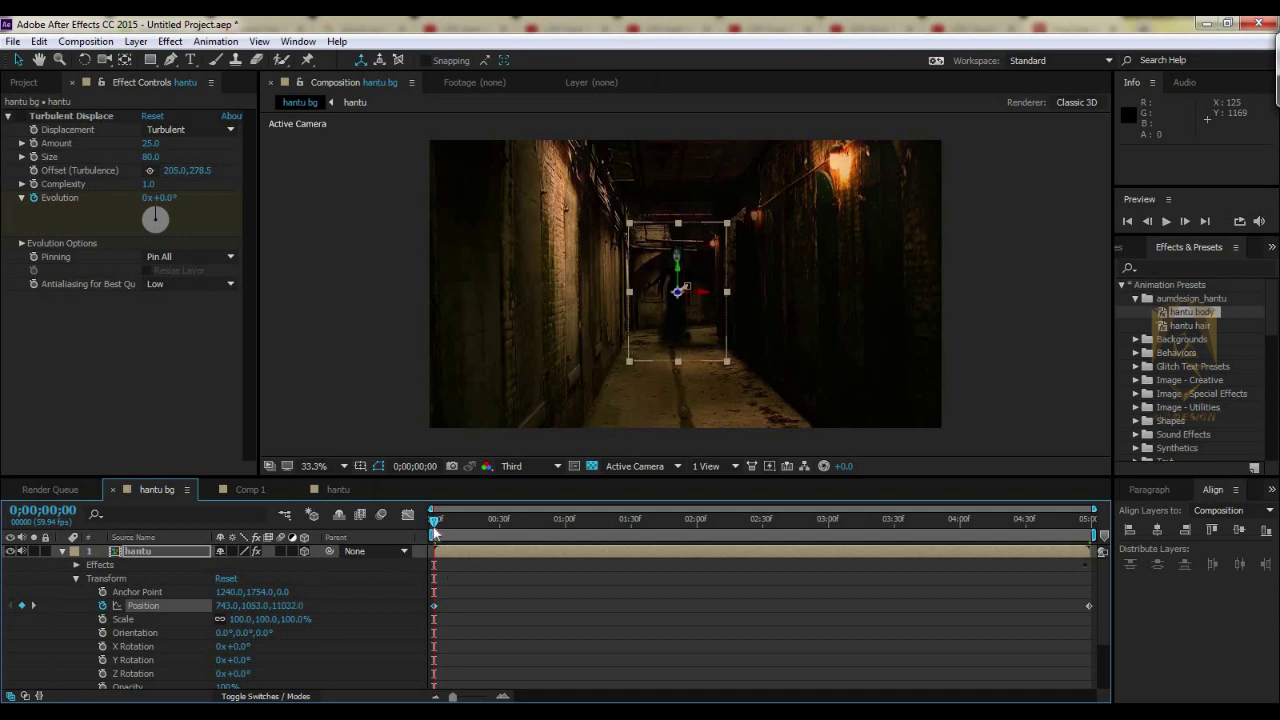
{"action": "key", "text": "space"}
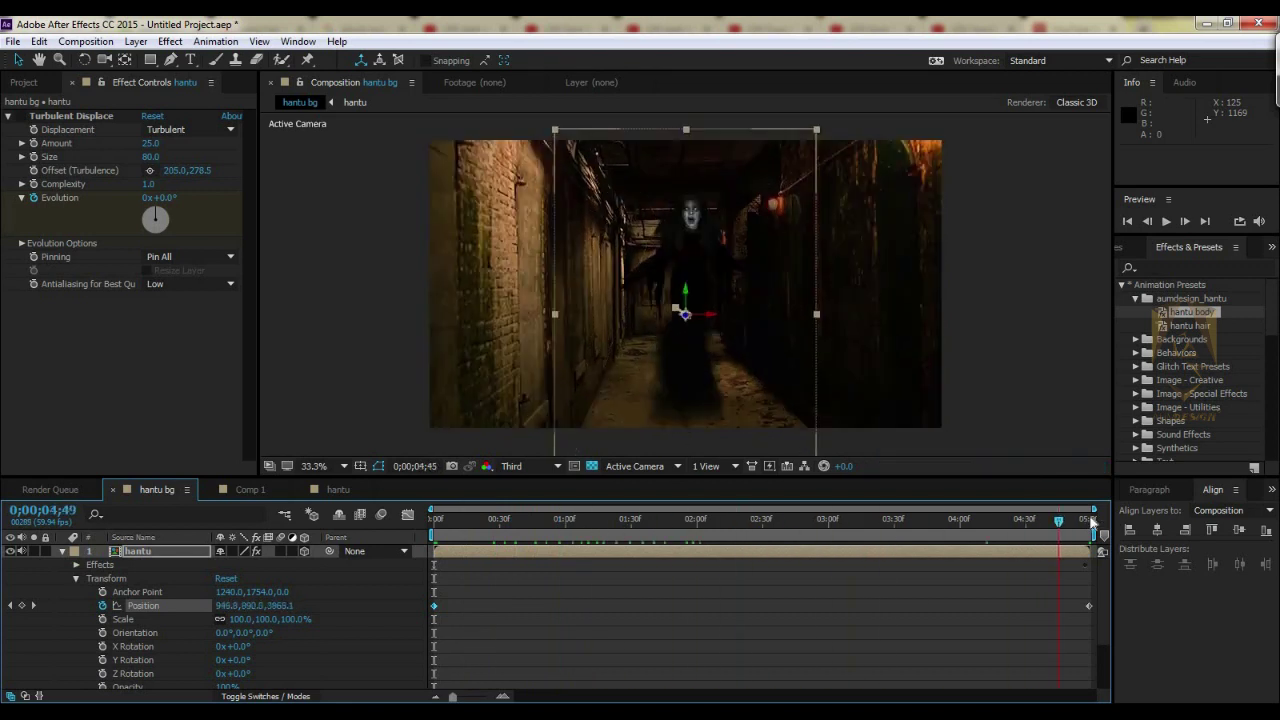
{"action": "key", "text": "space"}
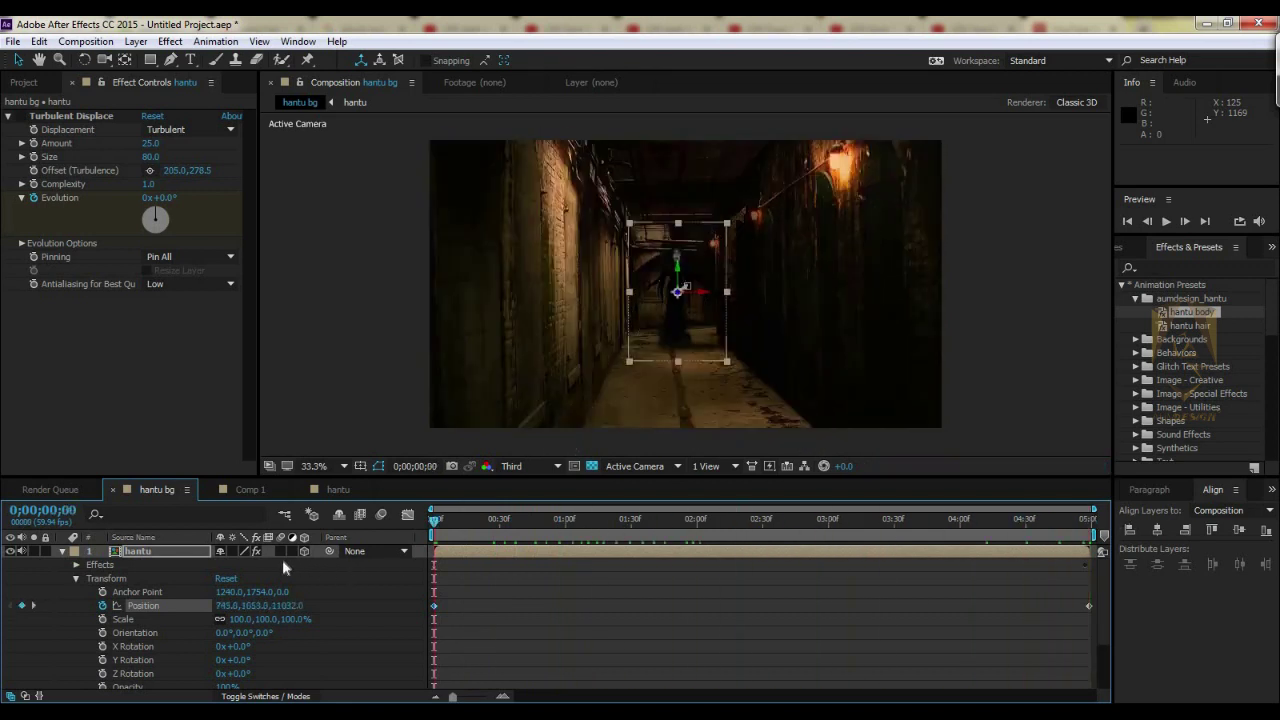